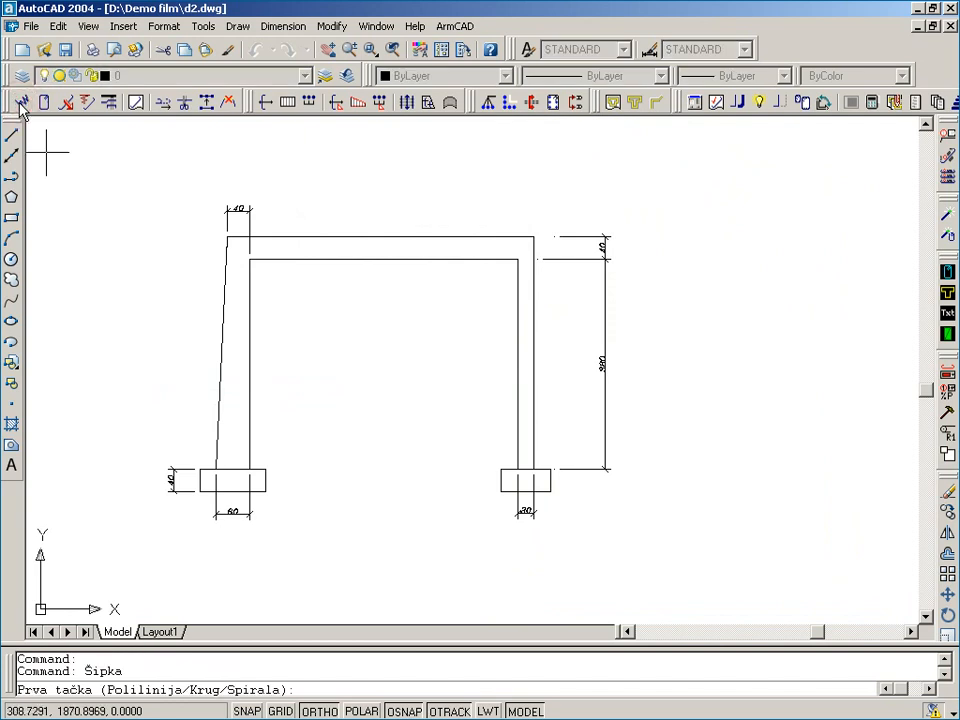
# Define a straight reinforcement bar along the left column's slanted outer edge, from the footing to the frame's upper corner
pyautogui.click(218, 474)
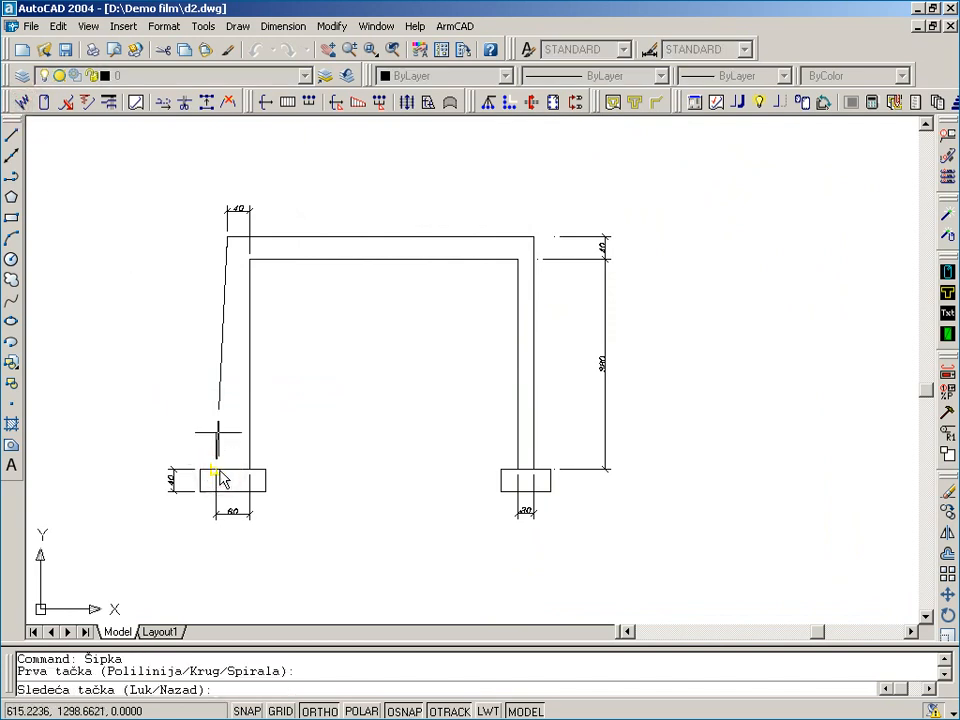
pyautogui.press('F8')
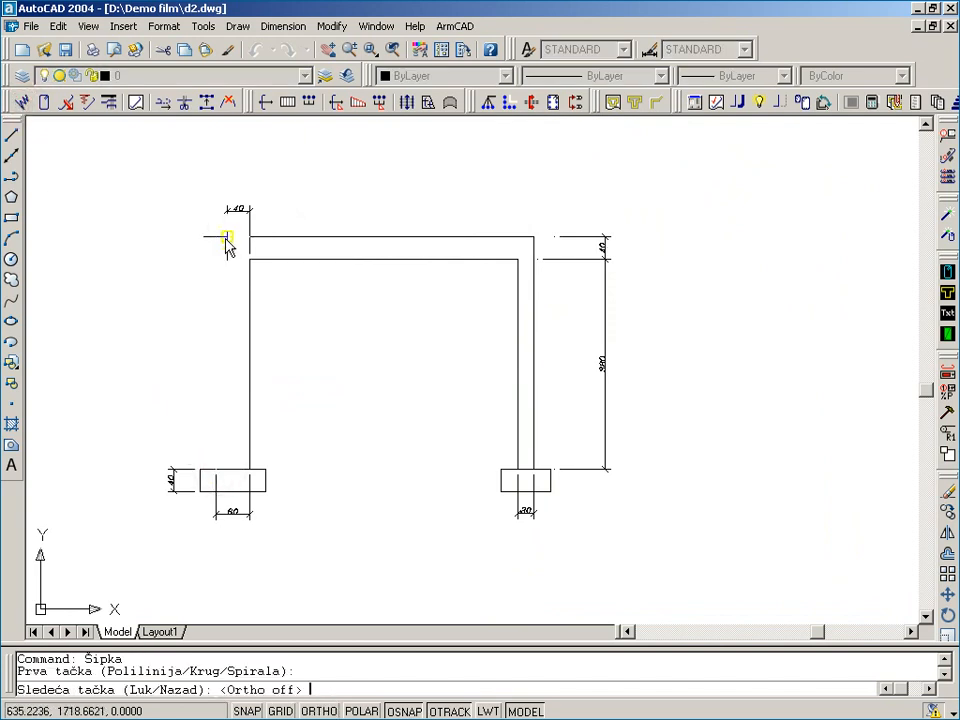
pyautogui.click(228, 240)
pyautogui.press('Return')
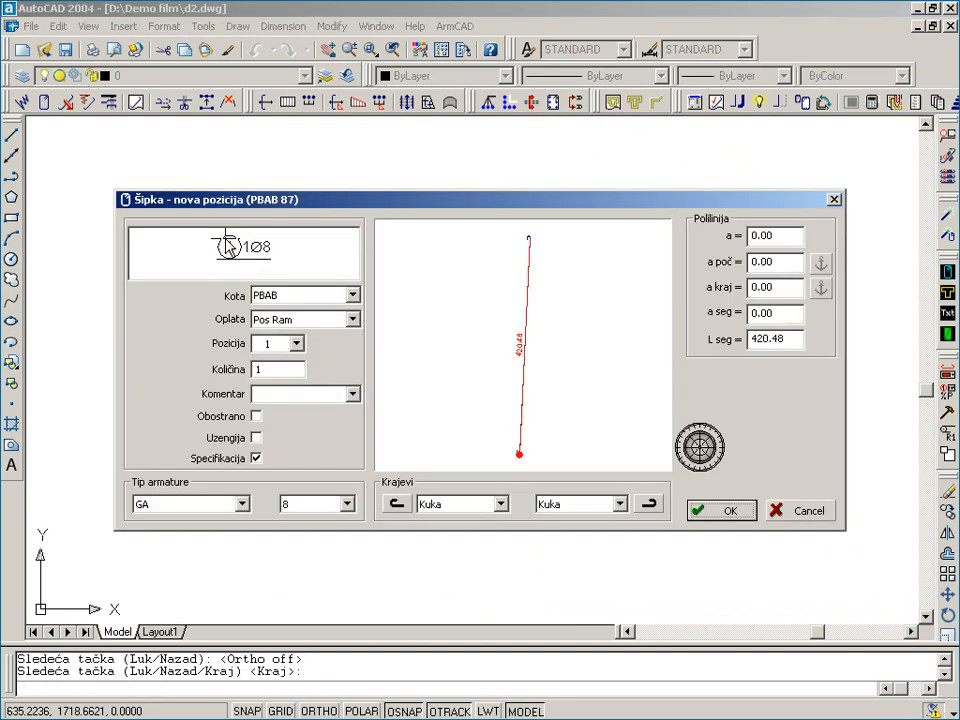
# Set the new bar's quantity to 2, its reinforcement type to RA1 and its diameter to 14
pyautogui.doubleClick(271, 369)
pyautogui.write('2')
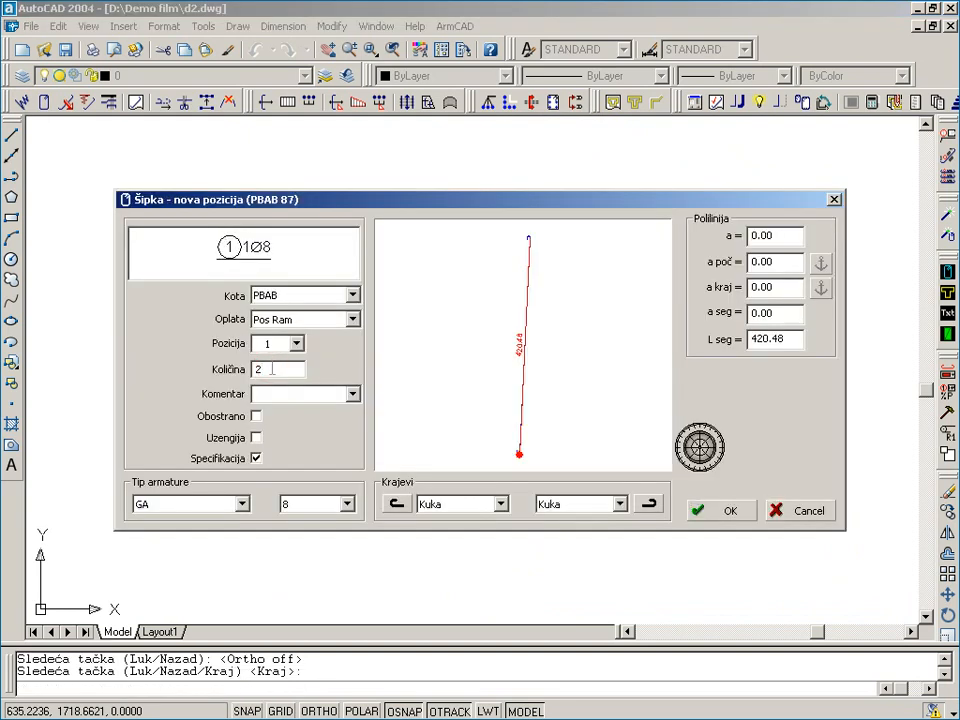
pyautogui.press('Tab')
pyautogui.click(242, 504)
pyautogui.click(221, 531)
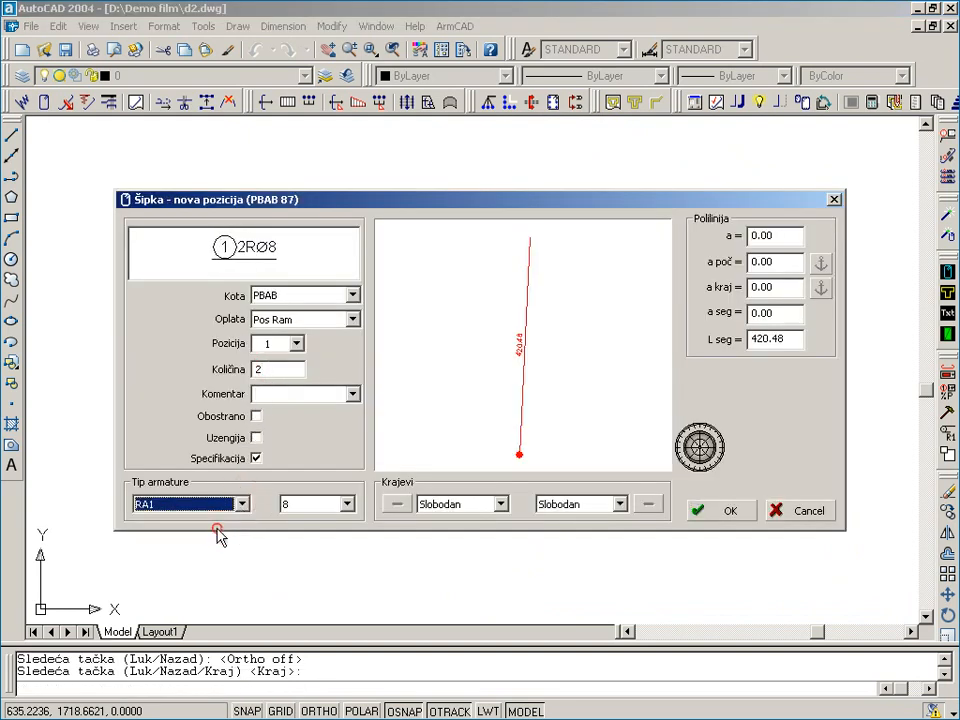
pyautogui.click(347, 505)
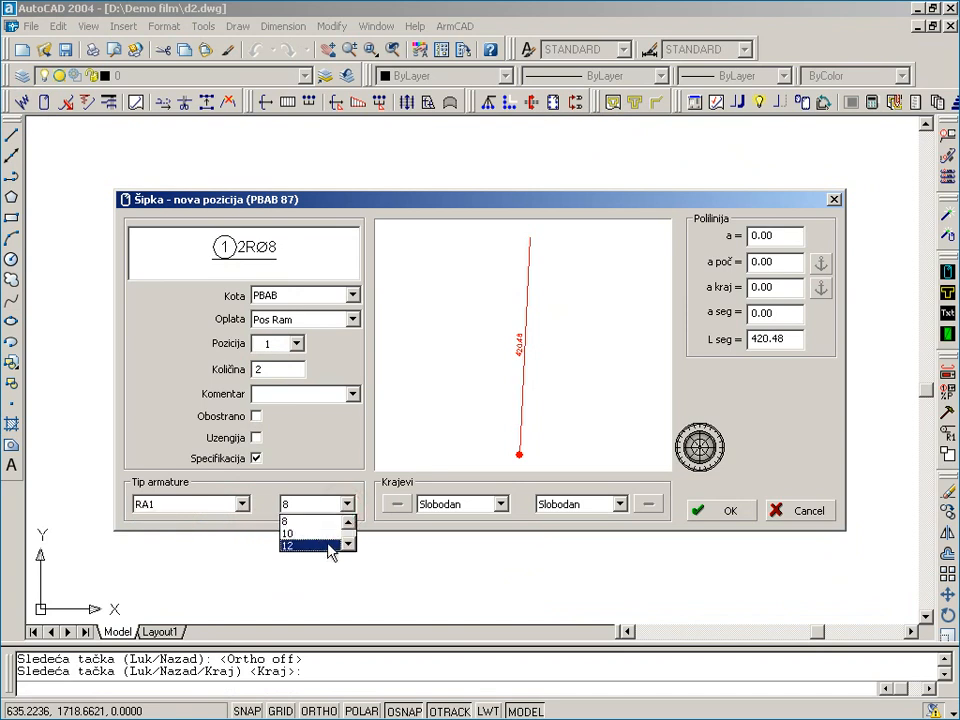
pyautogui.click(347, 543)
pyautogui.click(326, 549)
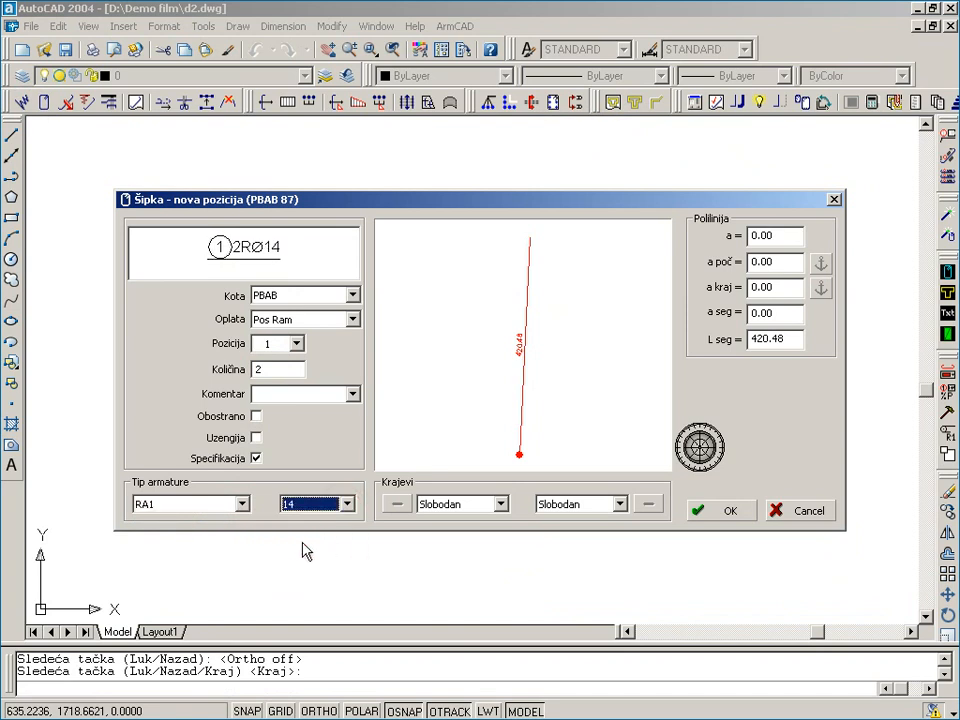
# Set the bar's polyline offset a to -3.5, with a poč 0 and a kraj 2, and accept the bar
pyautogui.doubleClick(786, 237)
pyautogui.write('-')
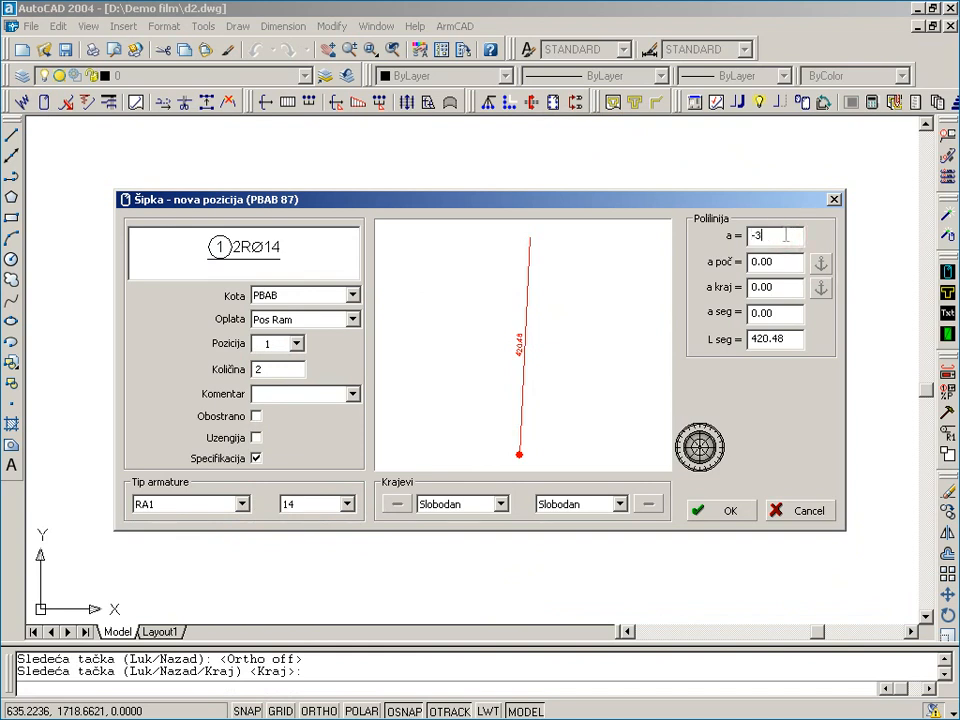
pyautogui.write('3.5')
pyautogui.press('Tab')
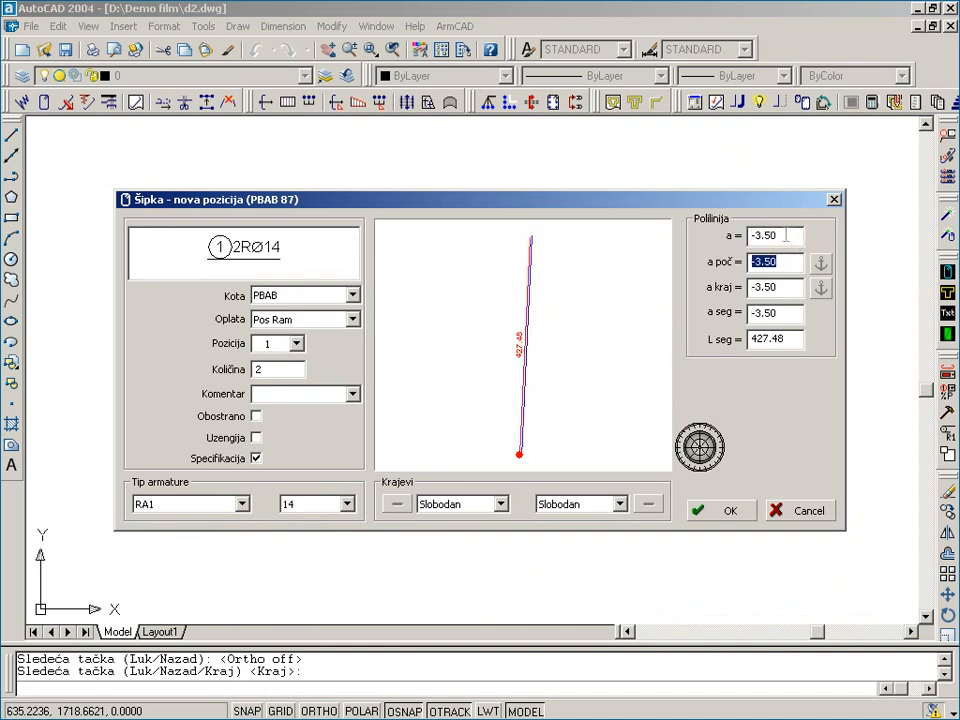
pyautogui.write('0')
pyautogui.press('Tab')
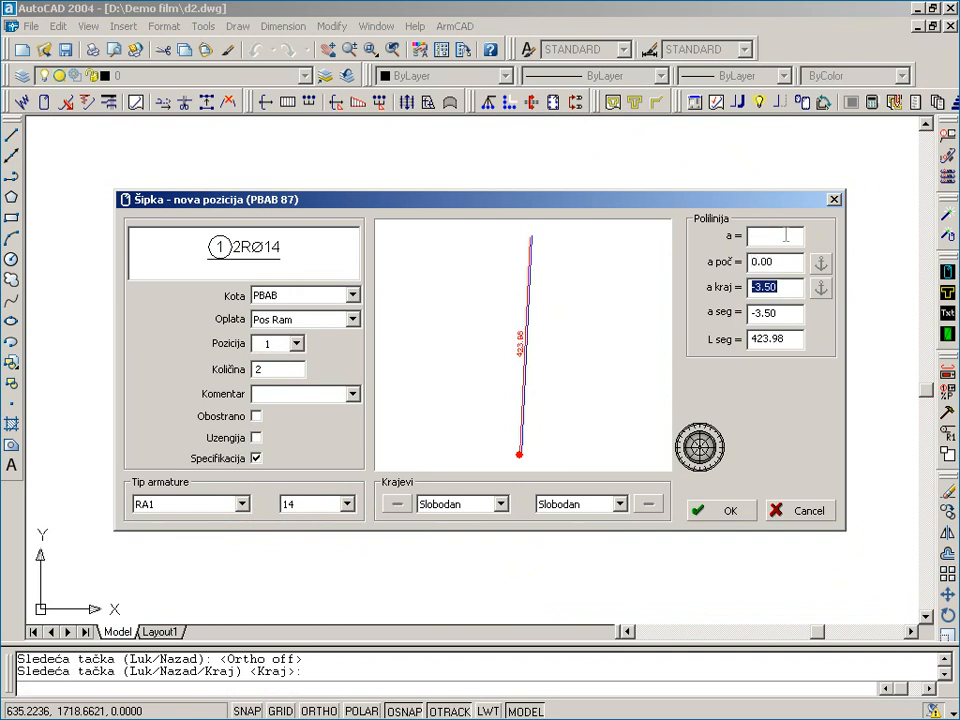
pyautogui.write('2')
pyautogui.press('Tab')
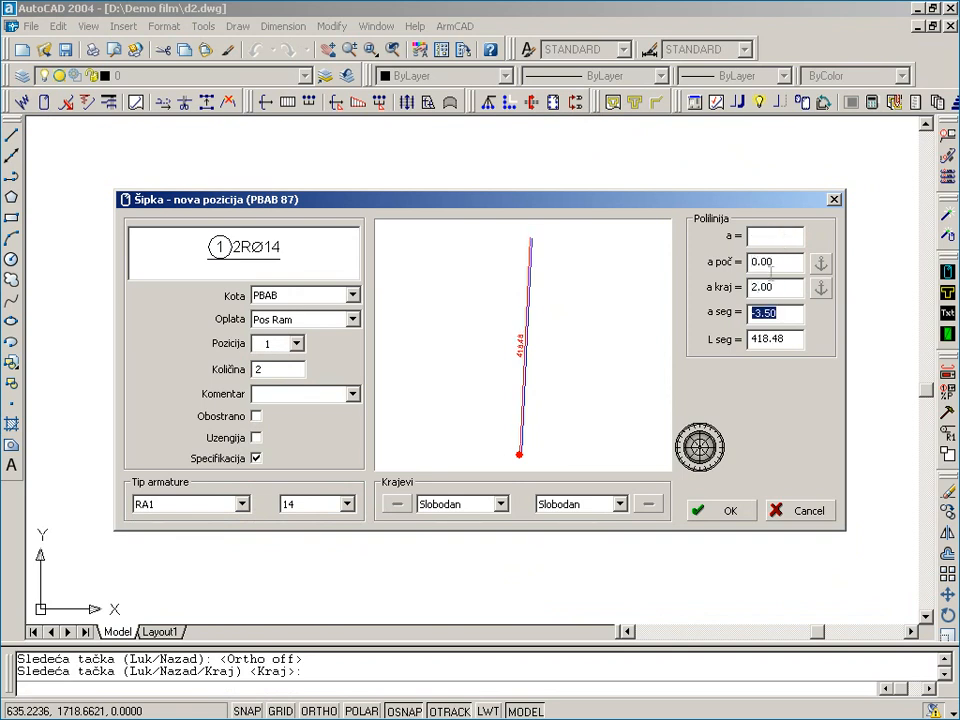
pyautogui.click(722, 512)
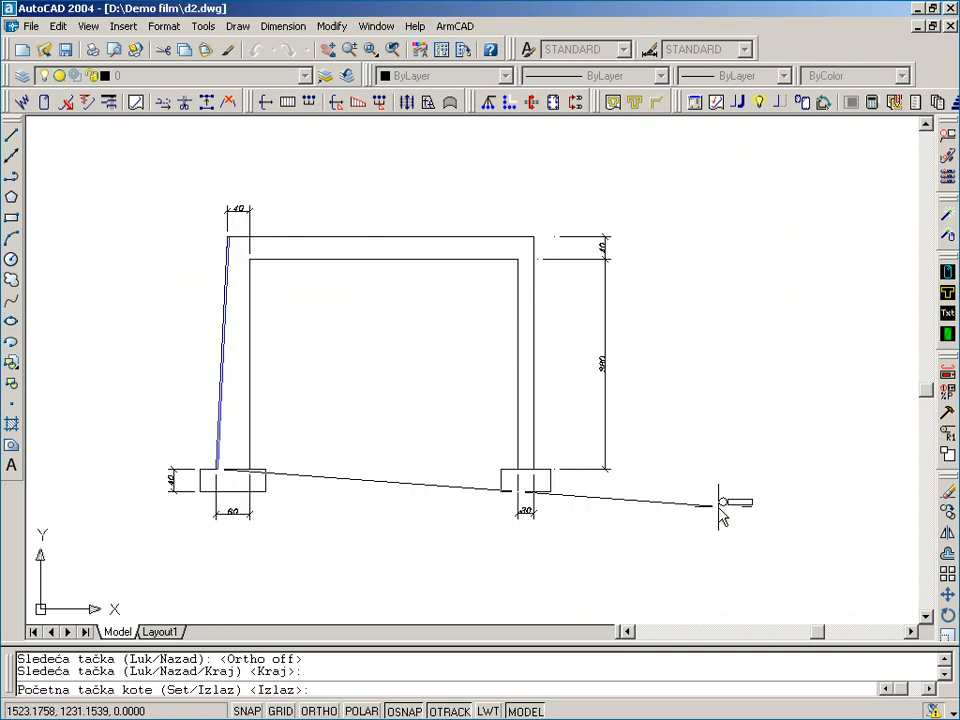
# Place the position 1 bar label to the left of the slanted column edge, with horizontal text
pyautogui.click(207, 417)
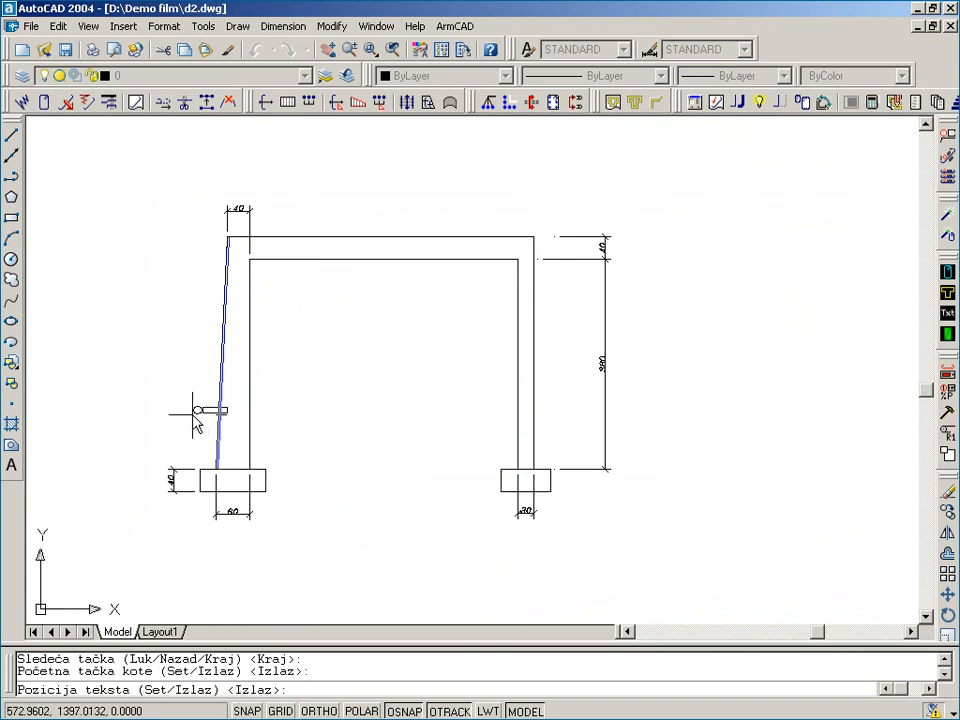
pyautogui.click(191, 409)
pyautogui.press('F8')
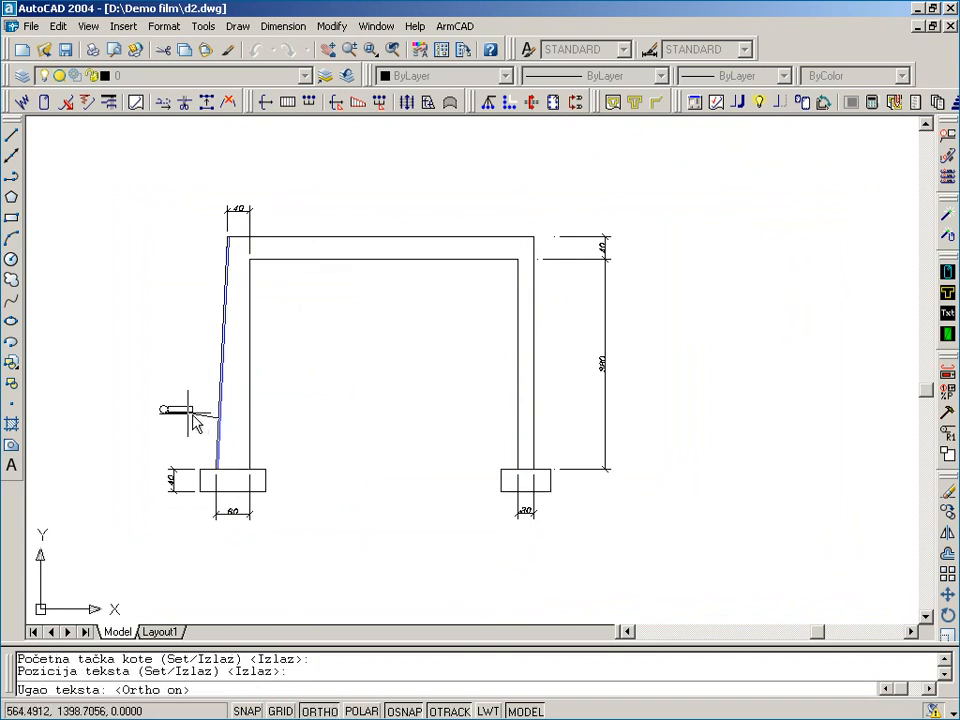
pyautogui.press('Return')
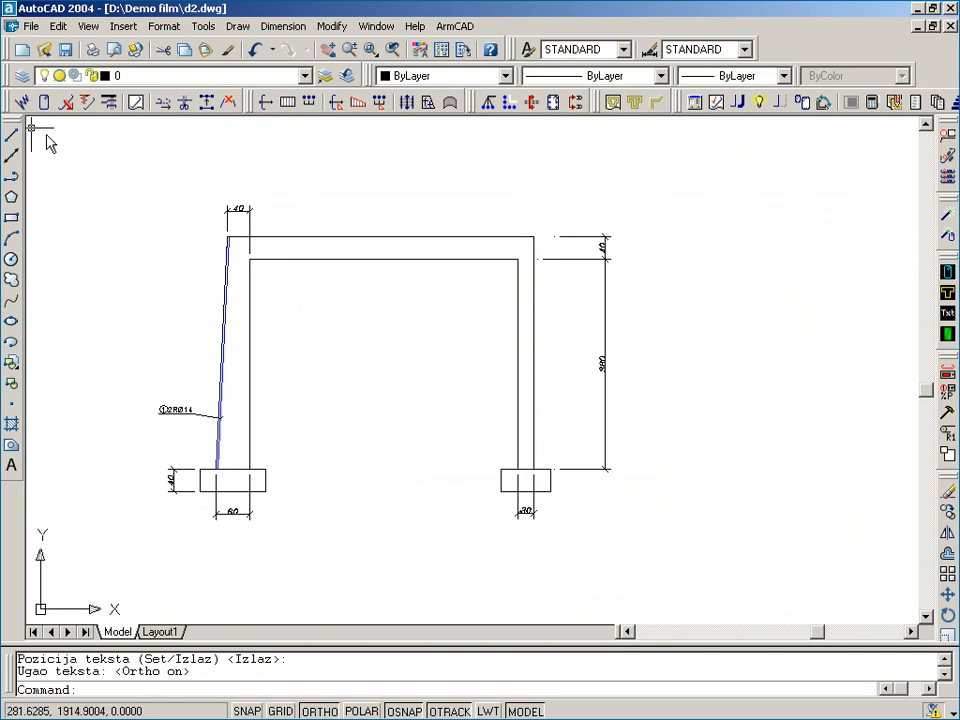
# Define a second bar along the left column's vertical inner edge, from the footing up to the beam's upper edge
pyautogui.click(22, 100)
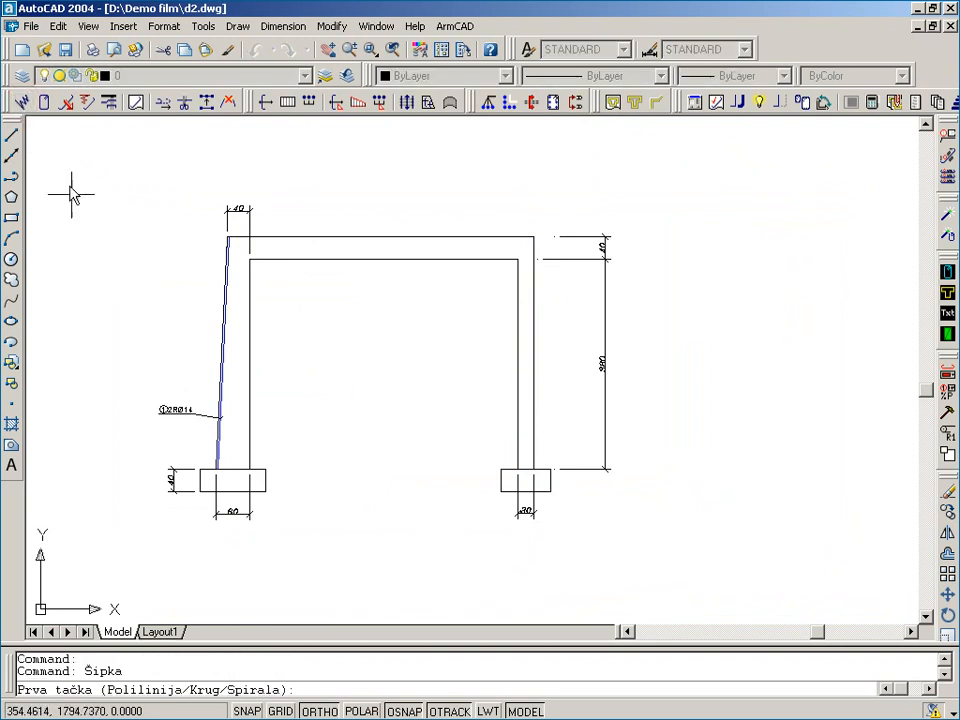
pyautogui.click(249, 468)
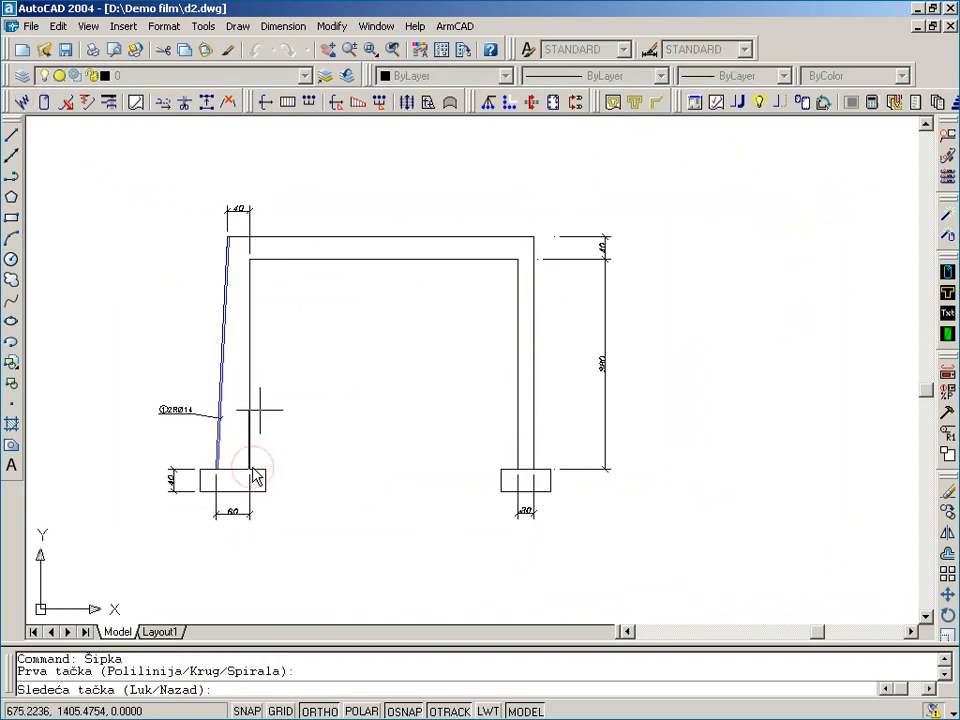
pyautogui.click(249, 242)
pyautogui.press('Return')
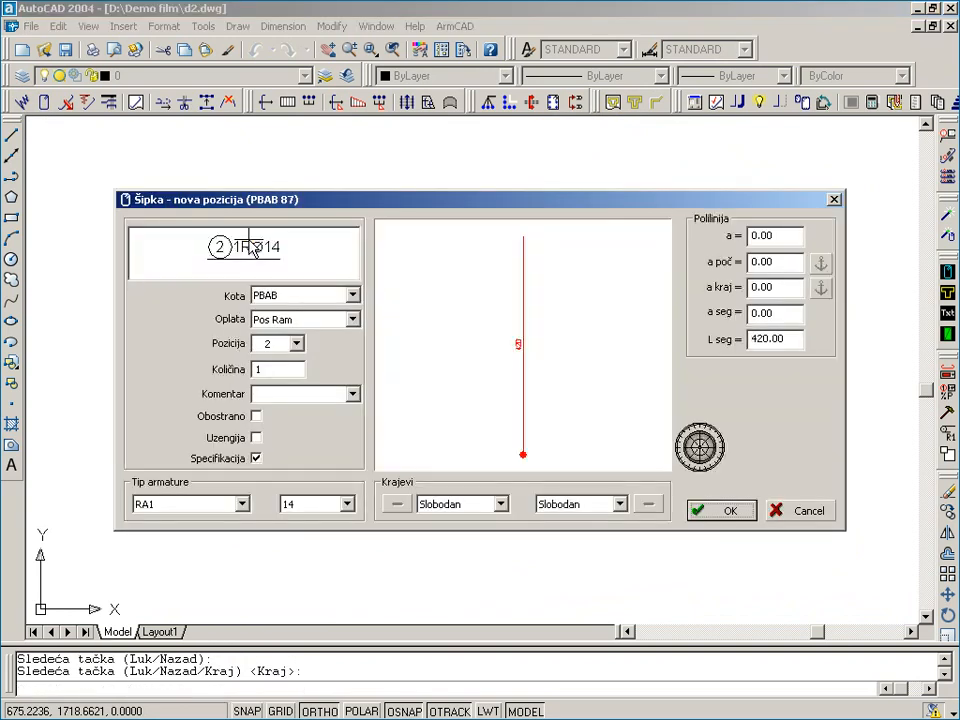
# Give the second bar quantity 2 and polyline offsets a 3.5, a poč 0 and a kraj 2, and accept it
pyautogui.doubleClick(271, 368)
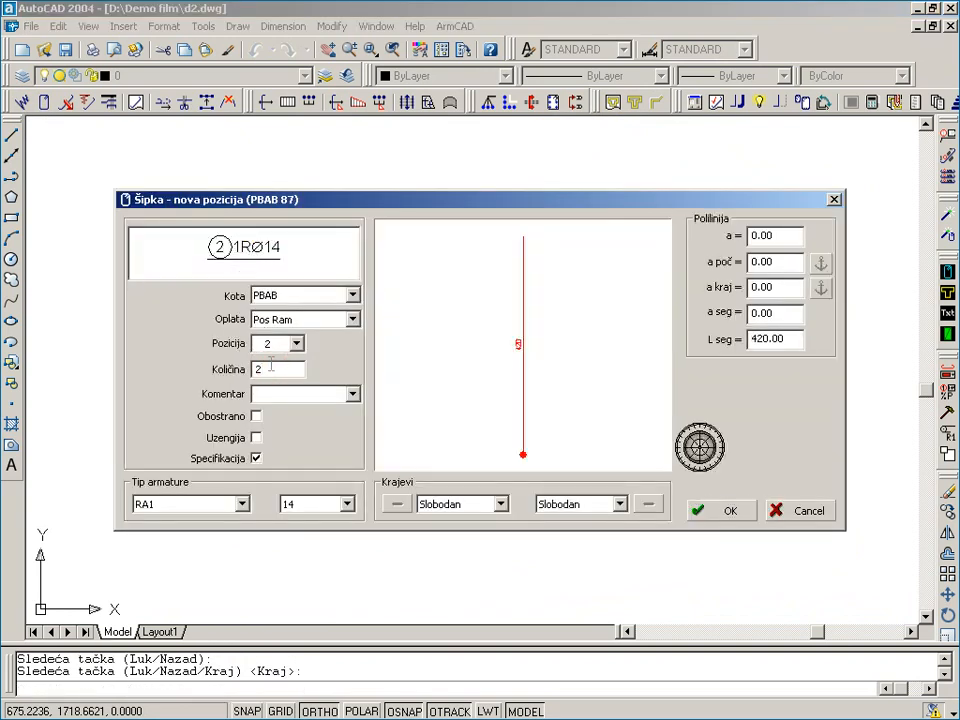
pyautogui.write('2')
pyautogui.doubleClick(781, 237)
pyautogui.write('3.5')
pyautogui.press('Tab')
pyautogui.write('0')
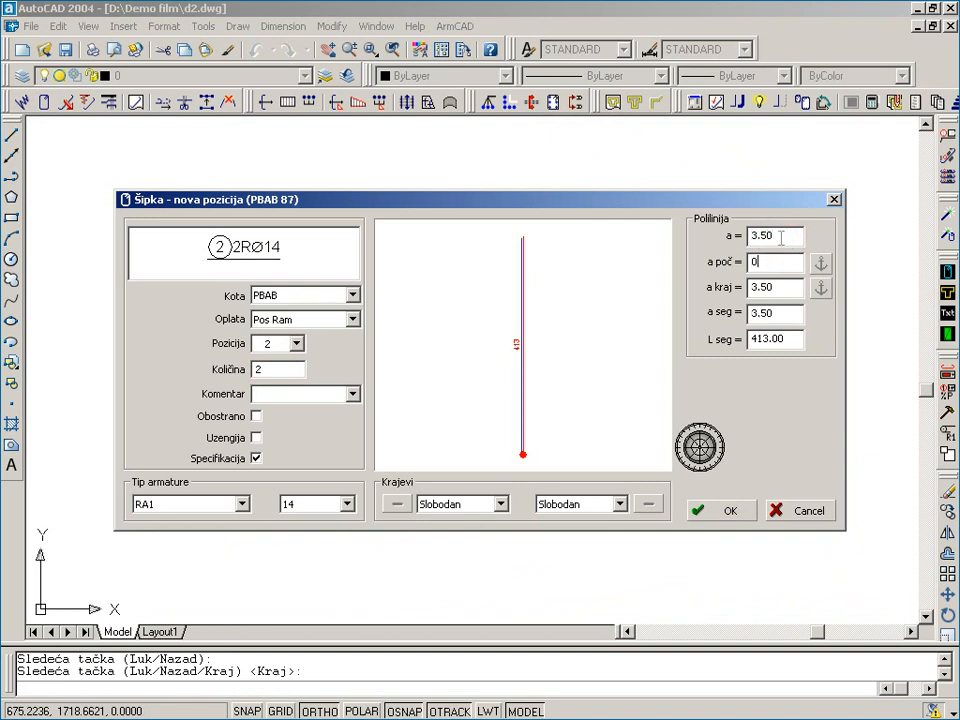
pyautogui.press('Tab')
pyautogui.write('2')
pyautogui.press('Tab')
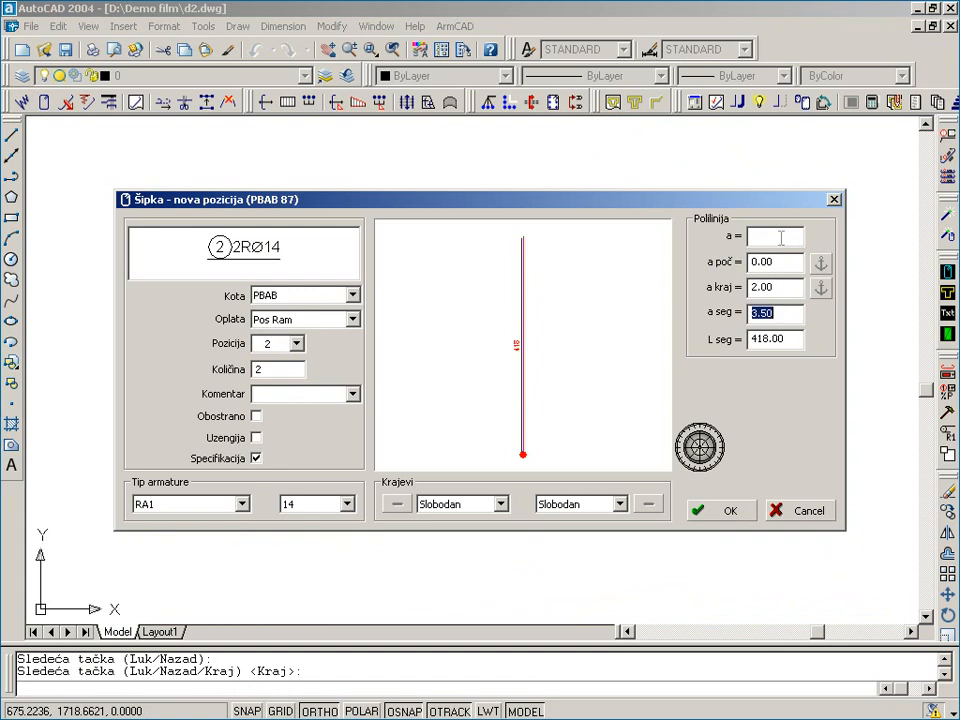
pyautogui.click(714, 513)
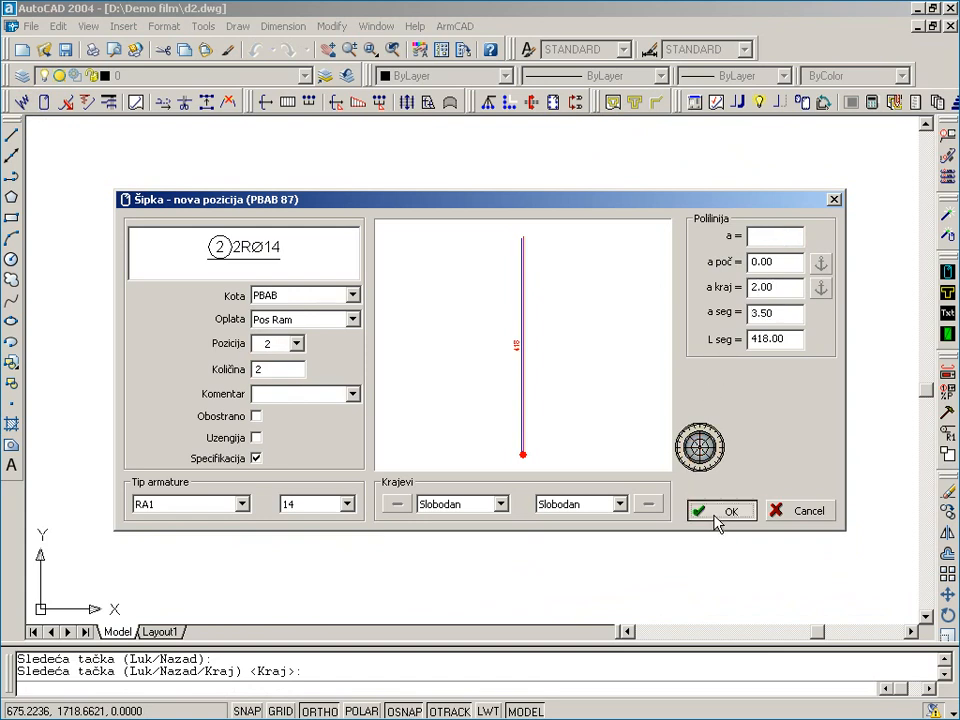
# Place the position 2 bar label to the left of the column, above the position 1 label, with horizontal text
pyautogui.click(197, 377)
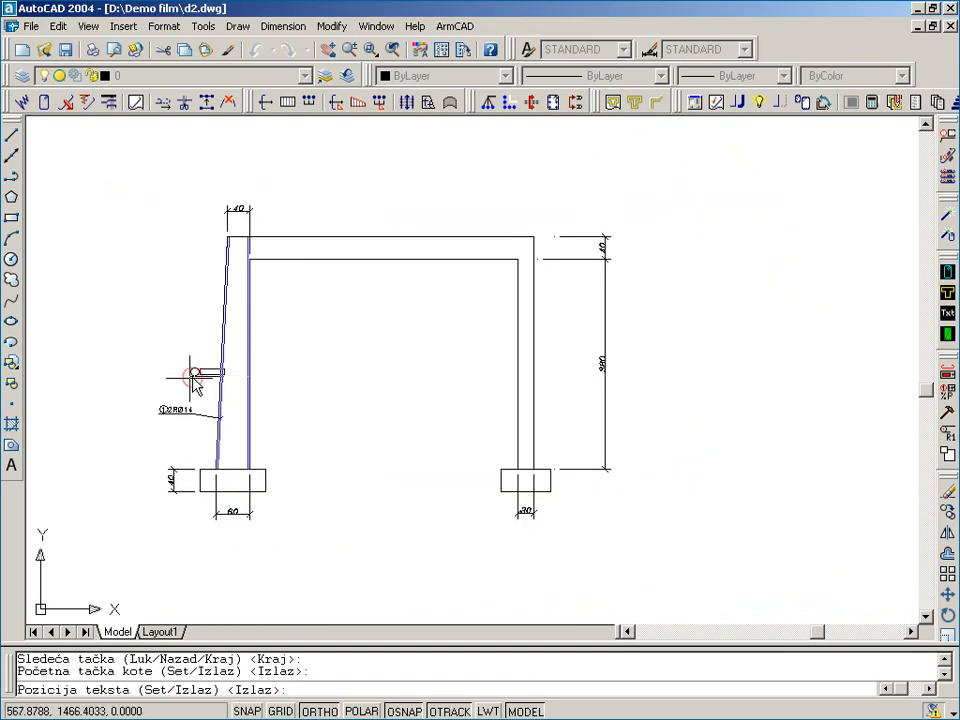
pyautogui.click(181, 382)
pyautogui.click(169, 377)
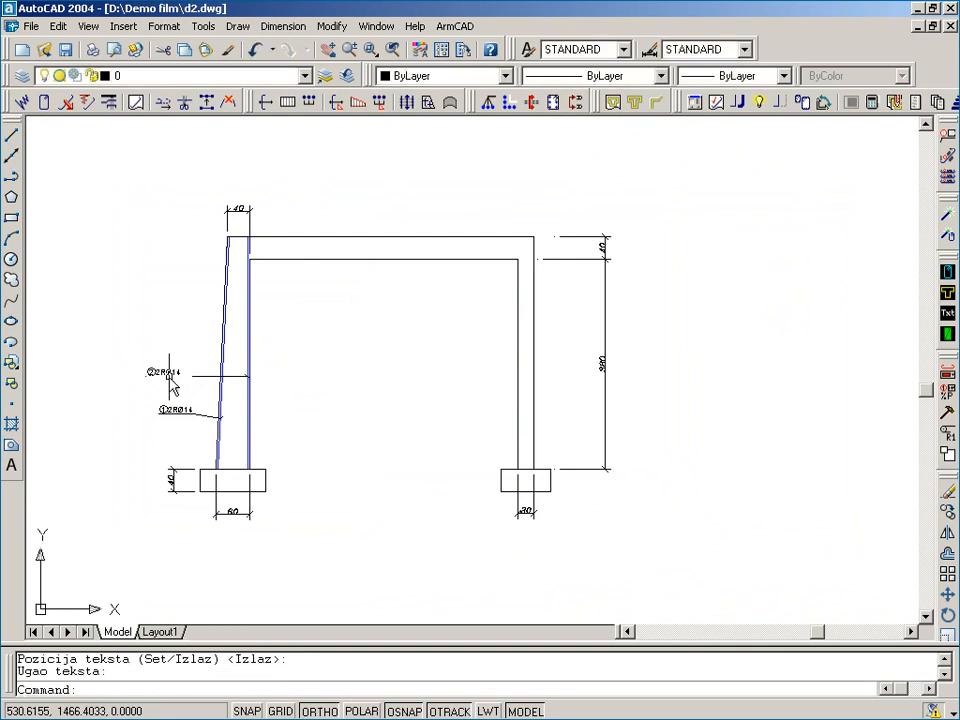
# Define a third bar through the middle of the left column, from the base midpoint to the midpoint of its top
pyautogui.click(20, 100)
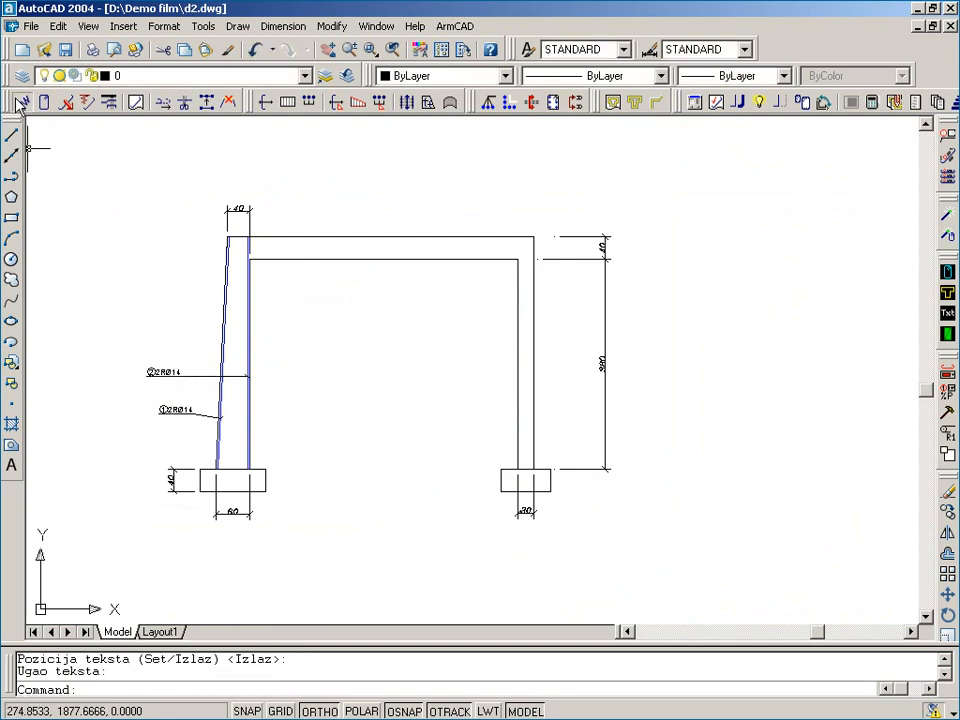
pyautogui.click(233, 467)
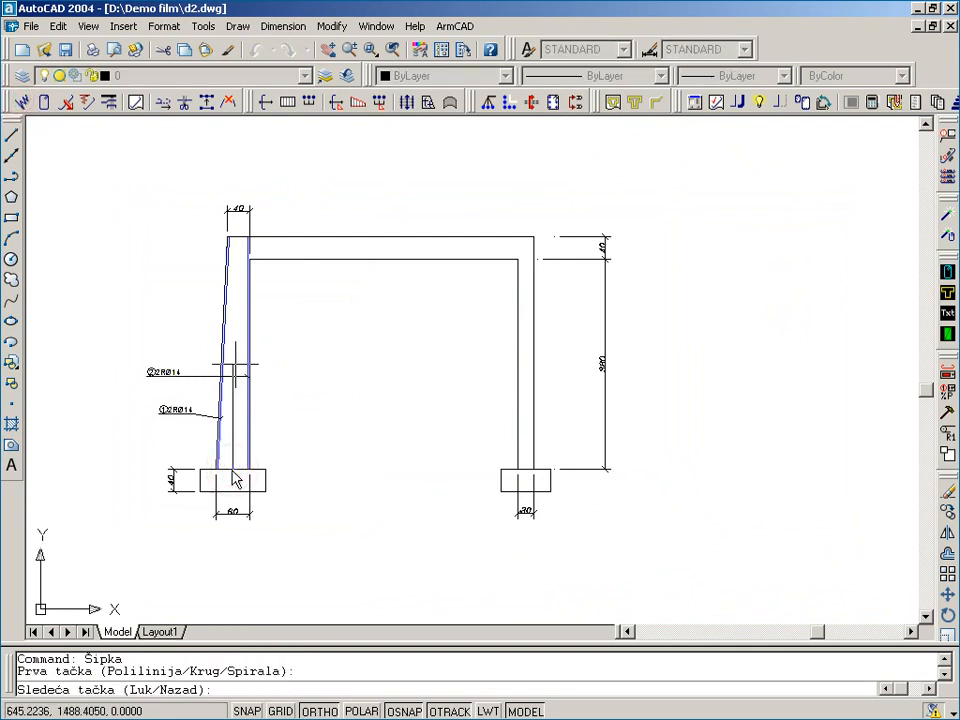
pyautogui.press('F8')
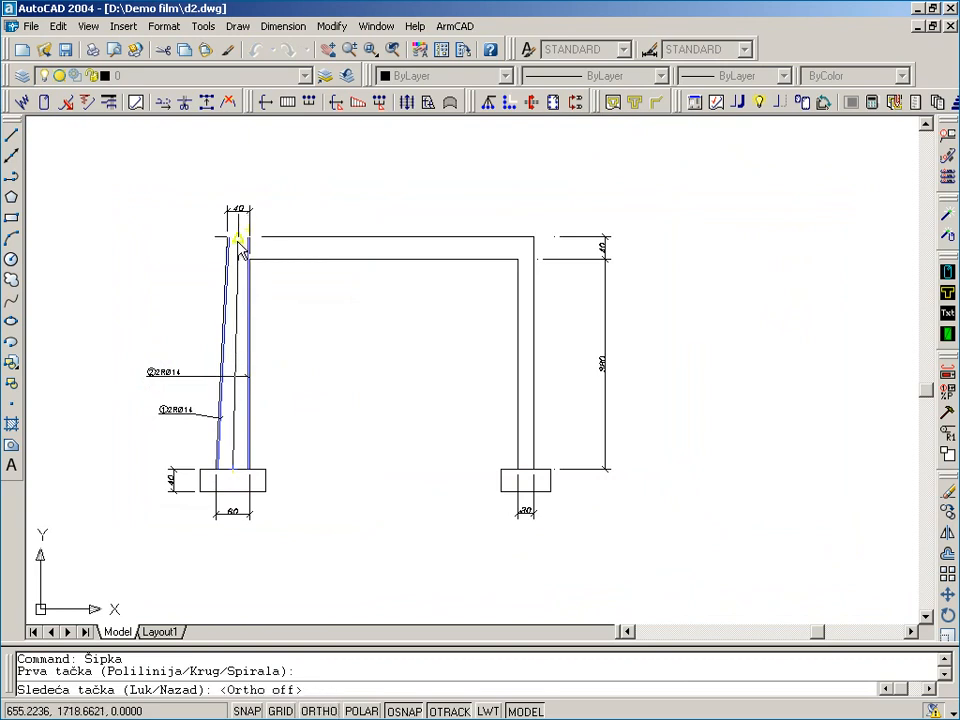
pyautogui.click(238, 243)
pyautogui.press('Return')
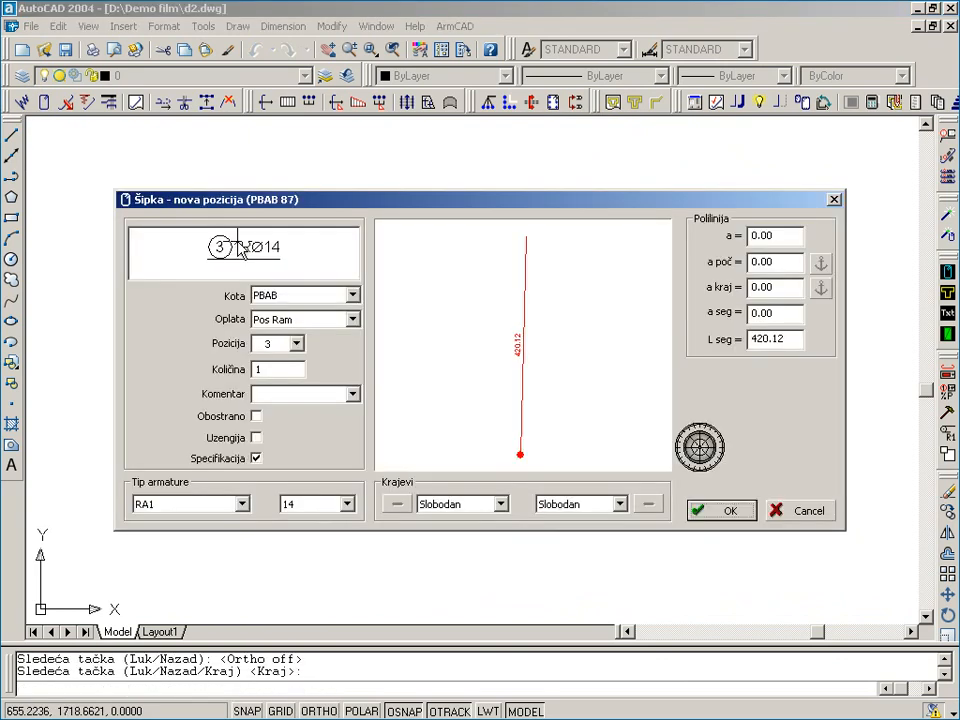
# Give the middle bar quantity 2 and an end offset (a kraj) of 2, and accept it
pyautogui.click(268, 369)
pyautogui.press('BackSpace')
pyautogui.write('2')
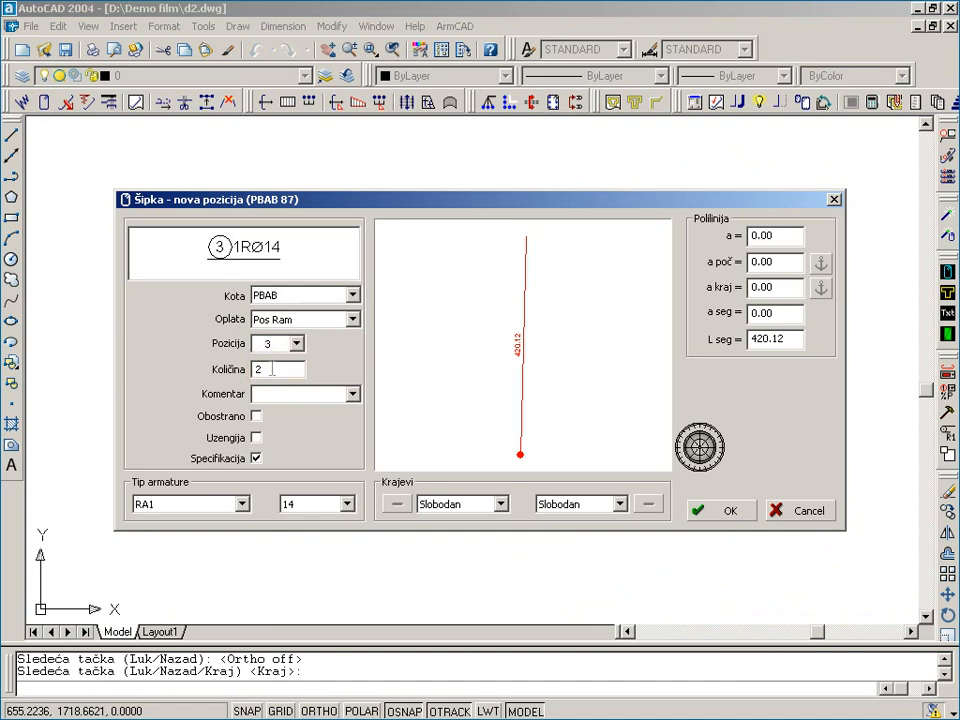
pyautogui.press('Tab')
pyautogui.doubleClick(787, 287)
pyautogui.write('2')
pyautogui.press('Tab')
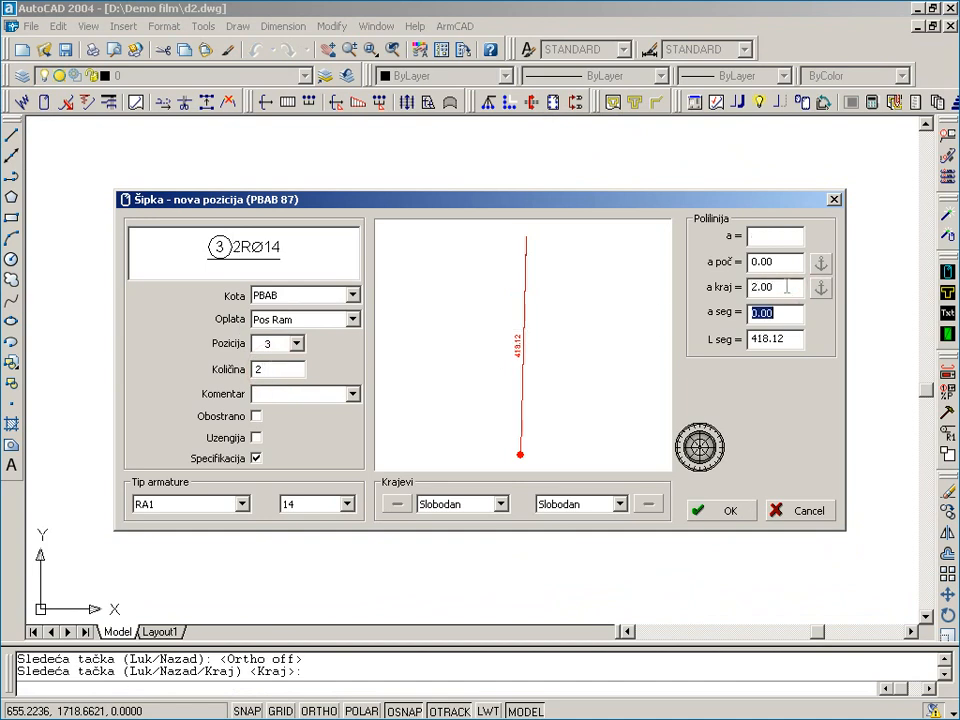
pyautogui.click(743, 515)
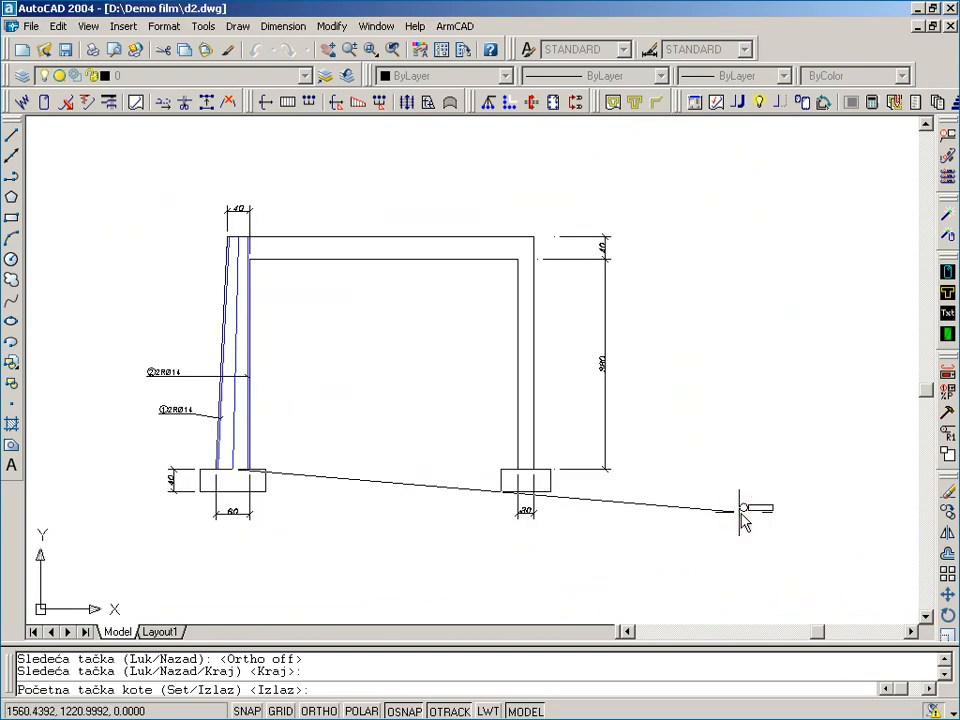
# Place the position 3 bar label to the left of the column, above the position 2 label, and leave the bar command
pyautogui.click(226, 333)
pyautogui.click(192, 340)
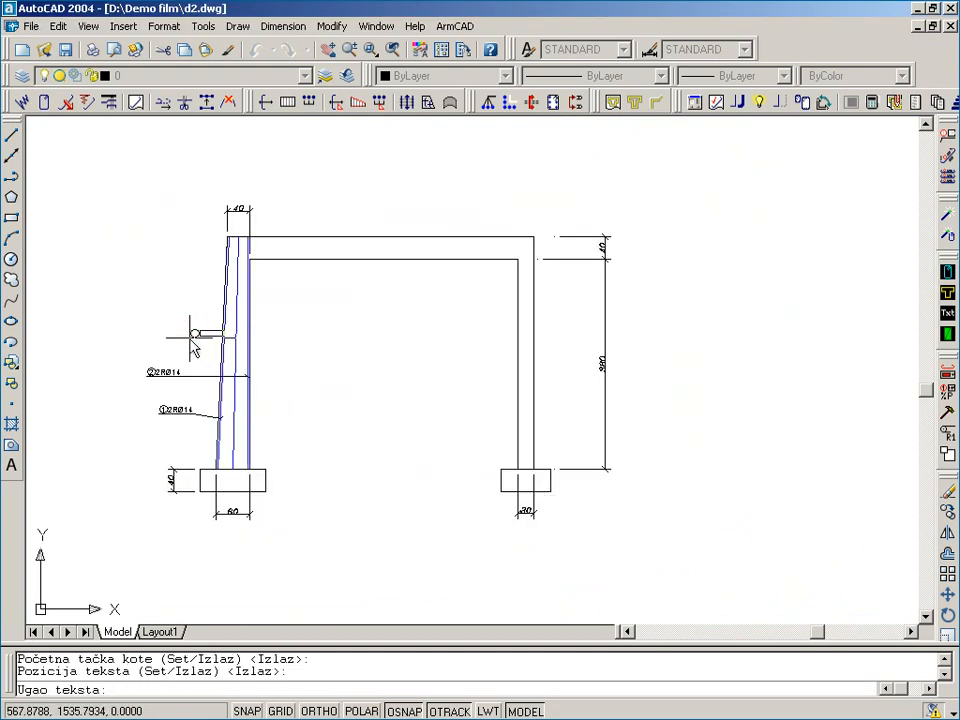
pyautogui.press('F8')
pyautogui.click(176, 338)
pyautogui.press('Escape')
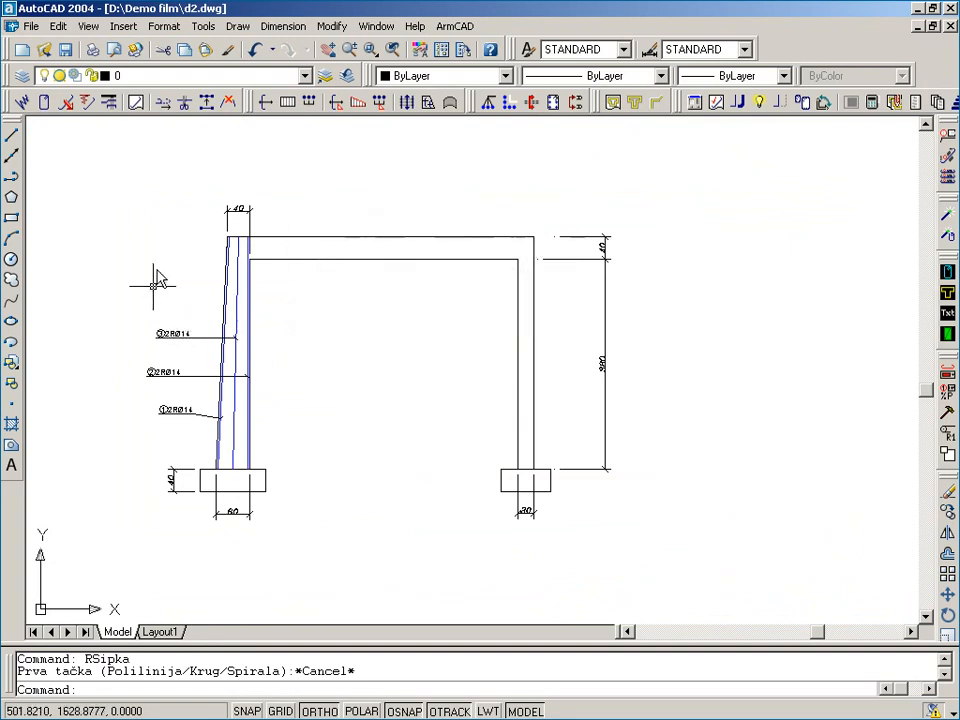
# Reuse the existing bar position 2 and give it a quantity of 2
pyautogui.click(68, 103)
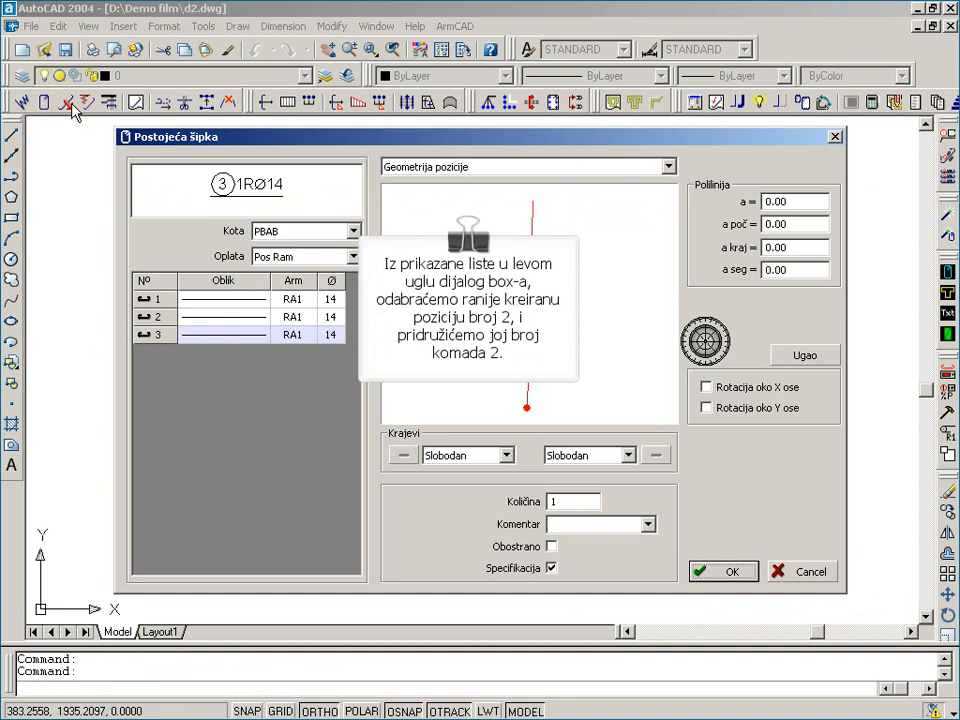
pyautogui.click(159, 318)
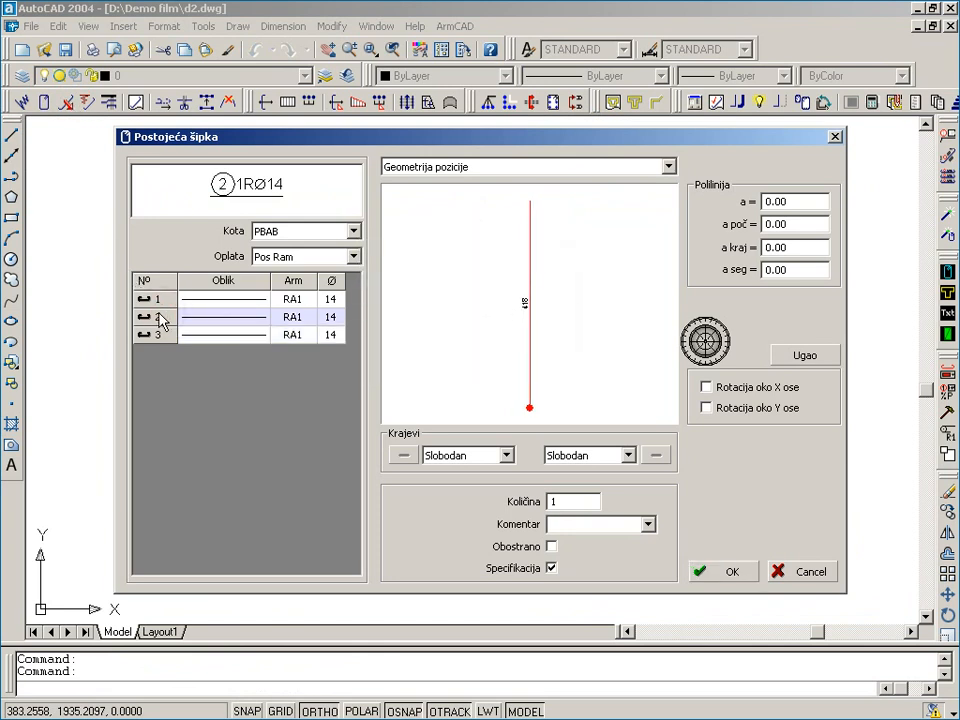
pyautogui.doubleClick(568, 502)
pyautogui.write('2')
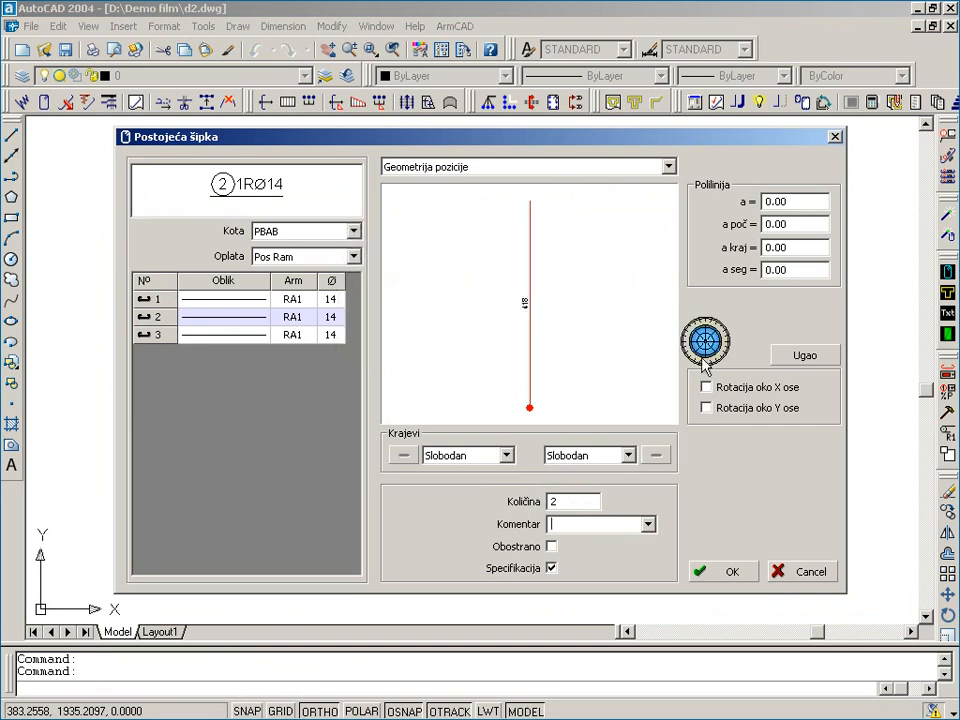
# Set the position 2 bar's offsets to a 3.5, a poč 0 and a kraj 2
pyautogui.click(799, 201)
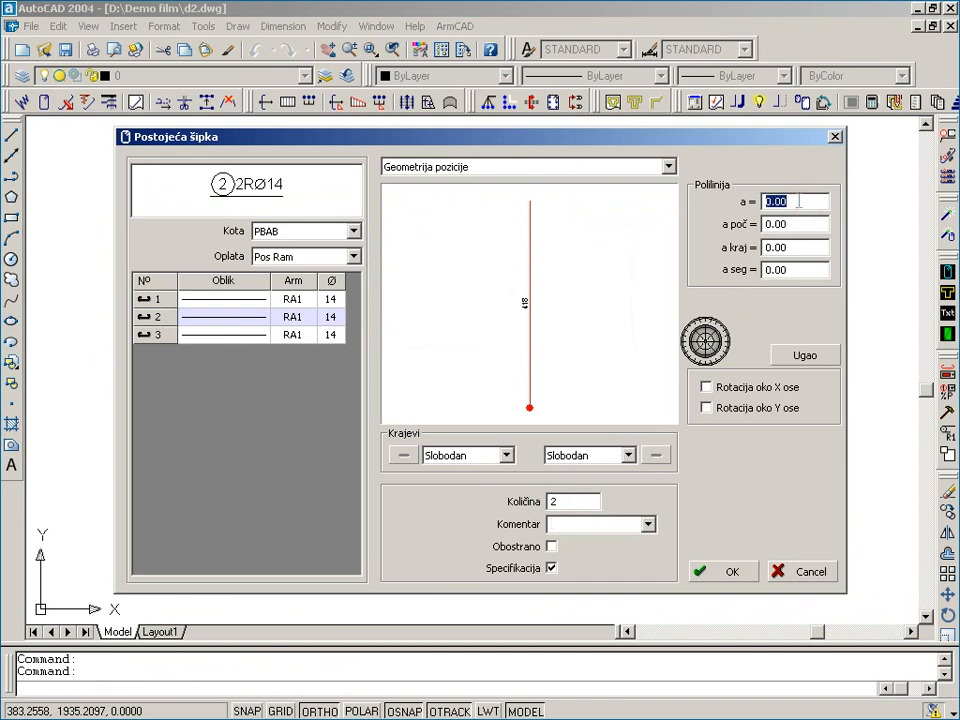
pyautogui.write('3.5')
pyautogui.press('Tab')
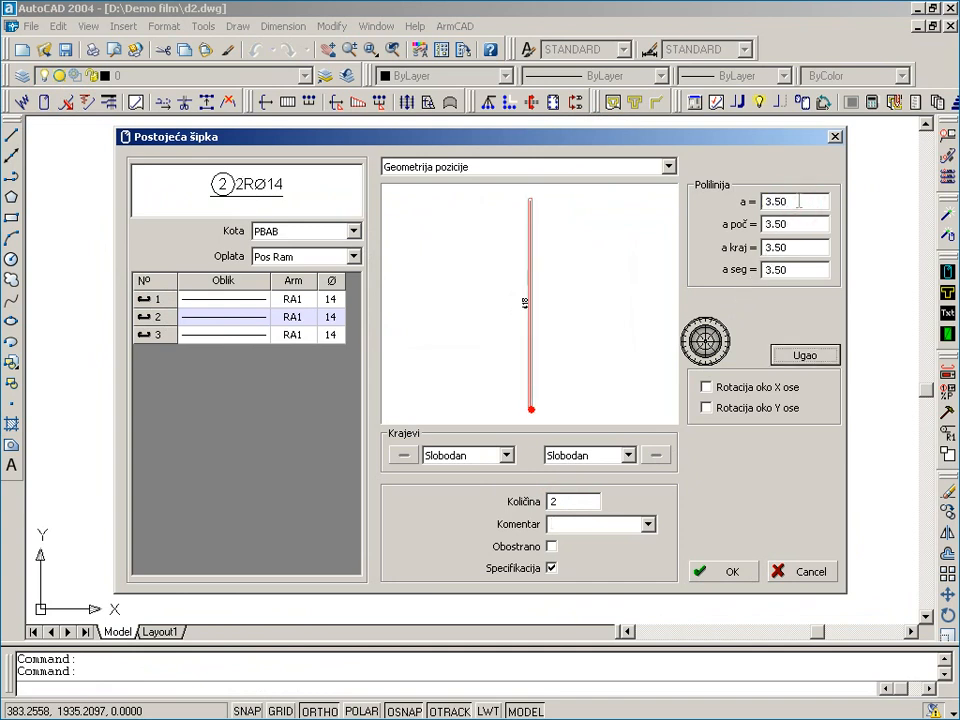
pyautogui.click(800, 222)
pyautogui.write('0')
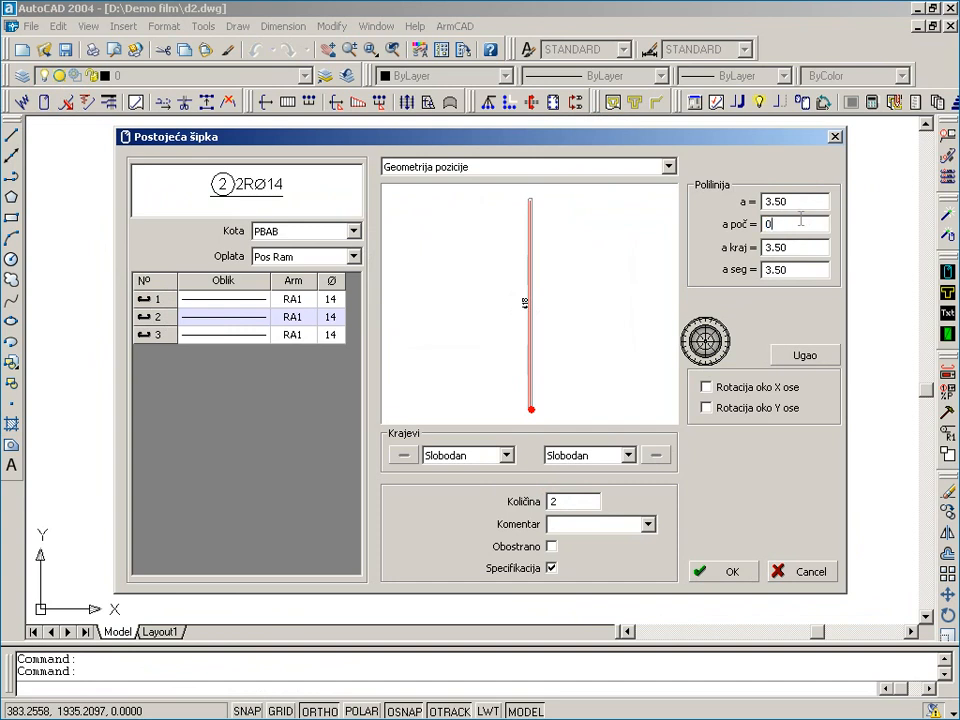
pyautogui.press('Tab')
pyautogui.write('2')
pyautogui.press('Tab')
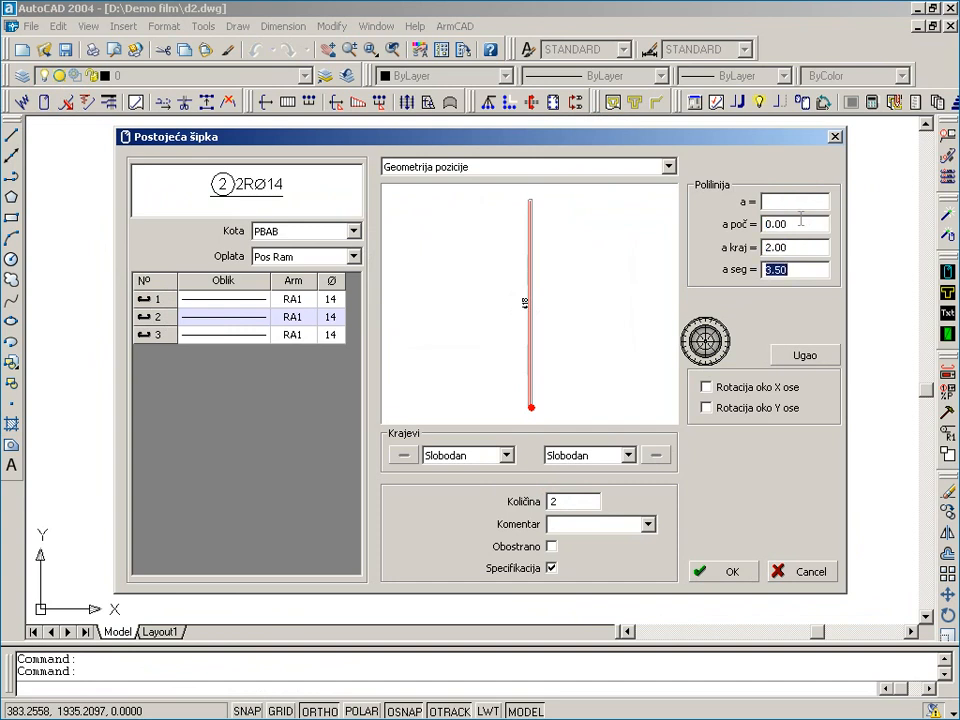
# Insert the bar by its lower-left offset corner at the inner base corner of the right column, keeping it vertical
pyautogui.moveTo(519, 405); pyautogui.dragTo(523, 370, button='middle')
pyautogui.scroll(6, 523, 370)
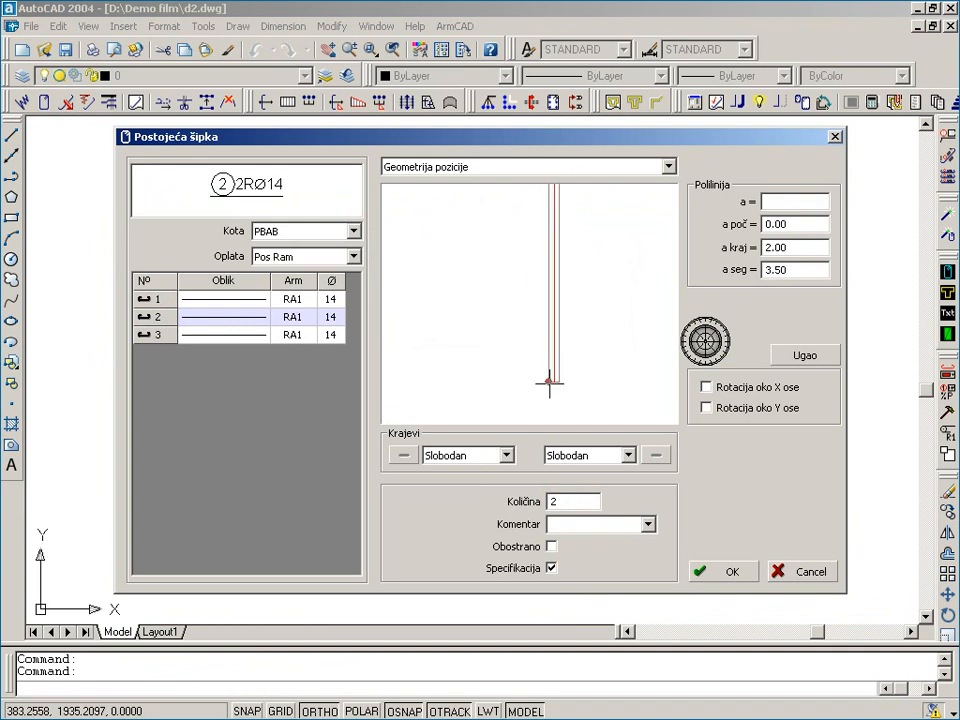
pyautogui.click(729, 572)
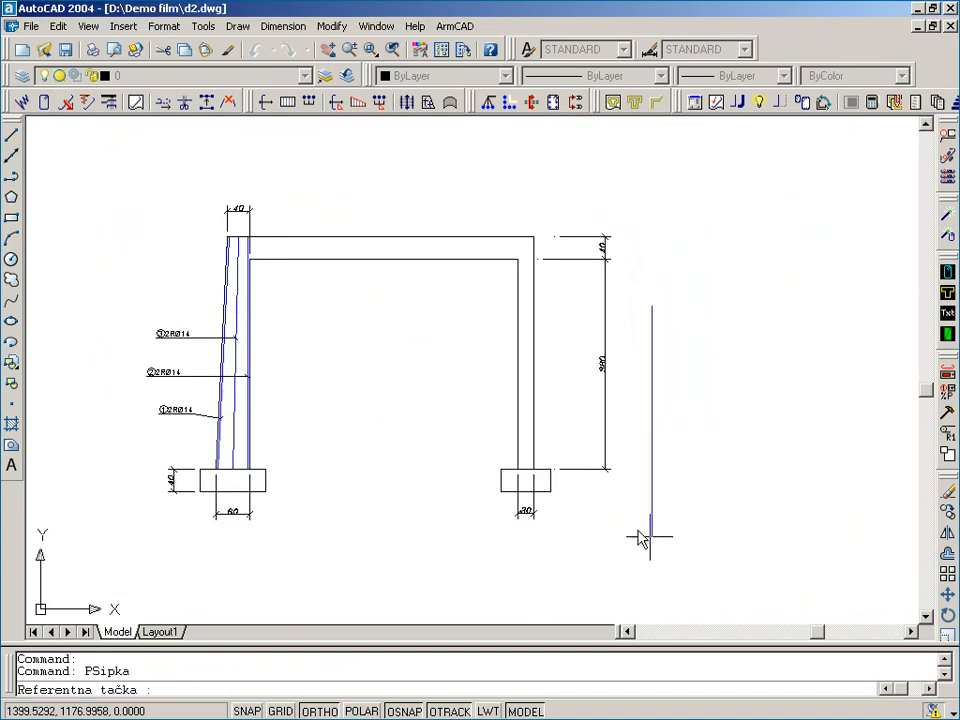
pyautogui.scroll(2, 528, 481)
pyautogui.scroll(5, 528, 481)
pyautogui.click(491, 466)
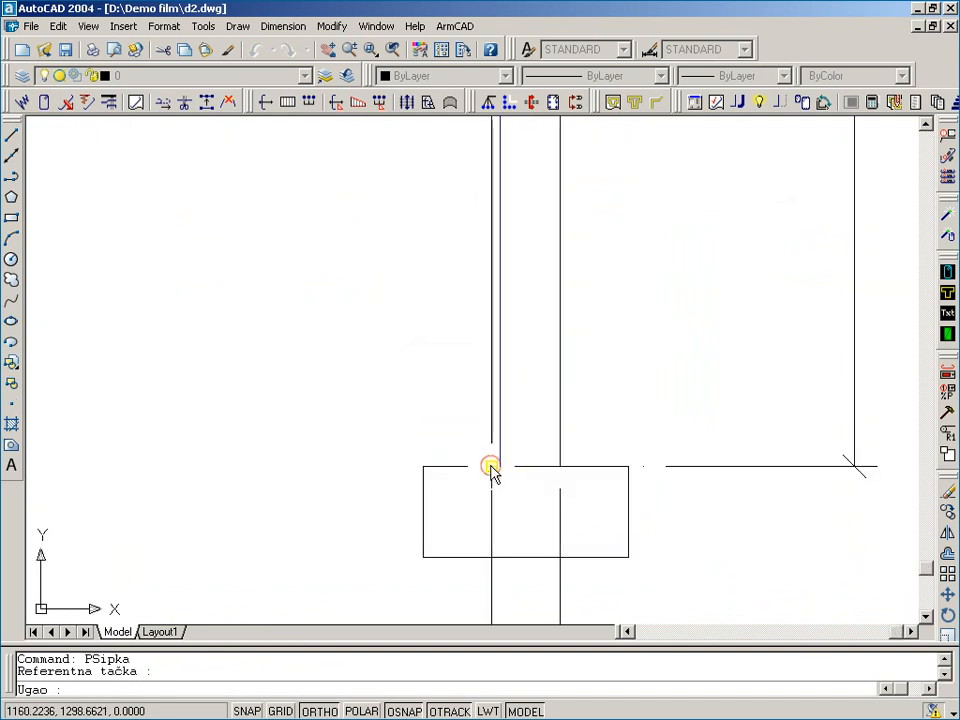
pyautogui.click(684, 508)
# Place the label of the right column's inner bar to the left of the column, with horizontal text
pyautogui.scroll(-4, 684, 510)
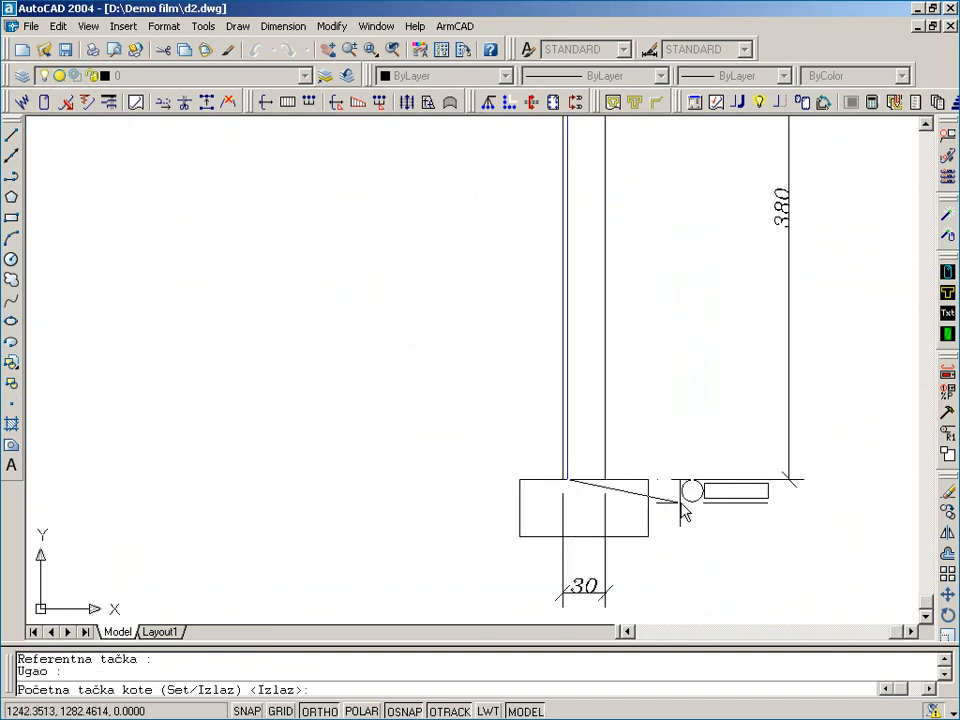
pyautogui.click(595, 390)
pyautogui.click(578, 390)
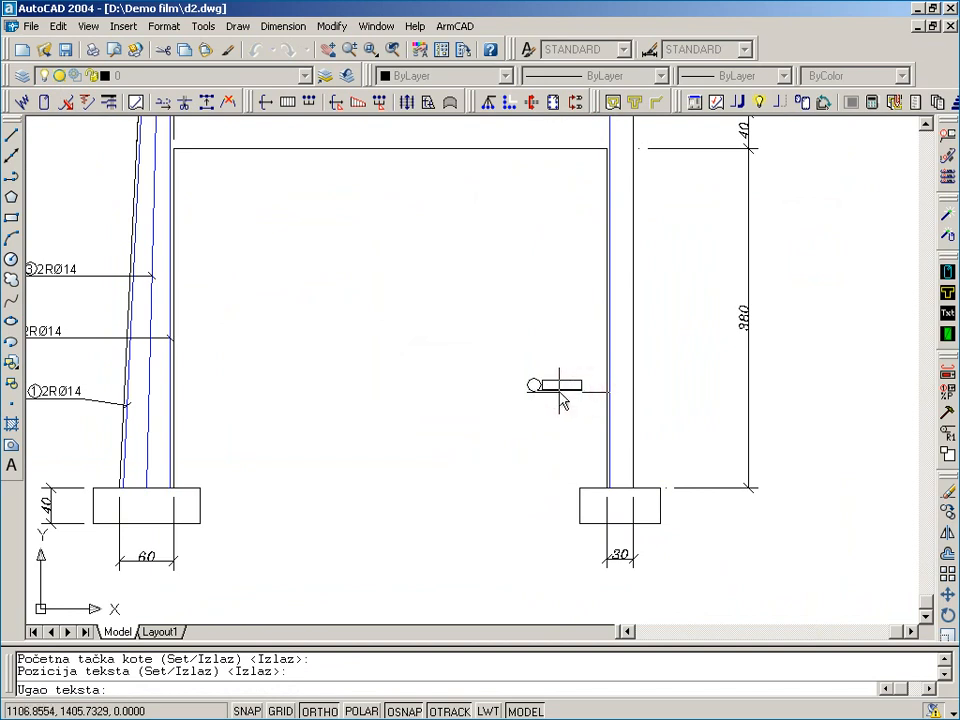
pyautogui.click(560, 394)
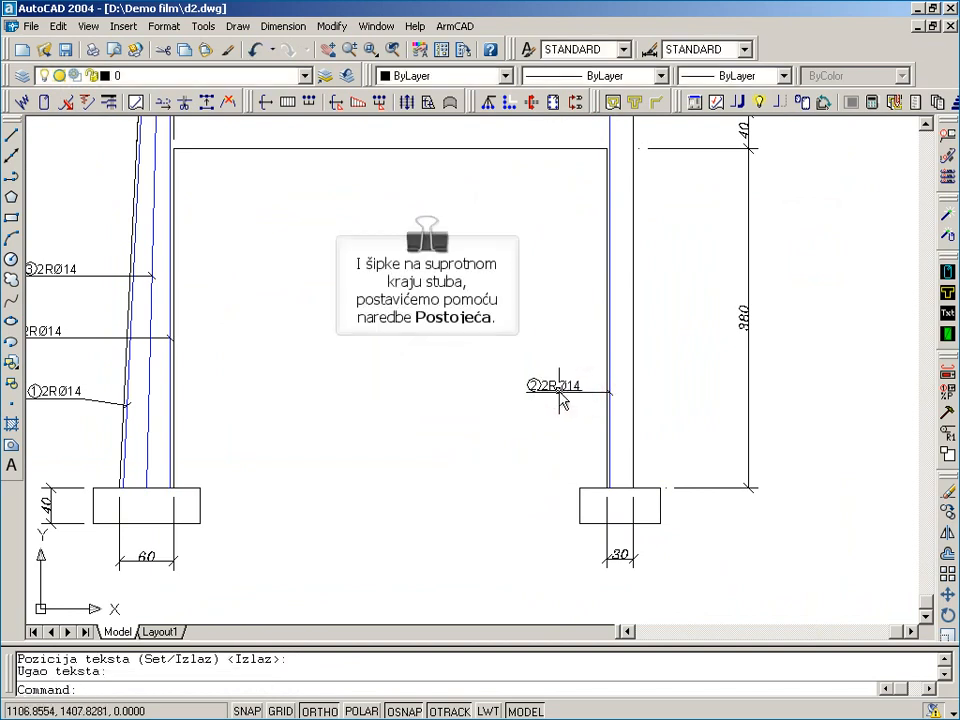
# Reuse position 2 for a second right-column bar, with quantity 2 and offsets a 3.5, a poč 0 and a kraj 2
pyautogui.click(69, 103)
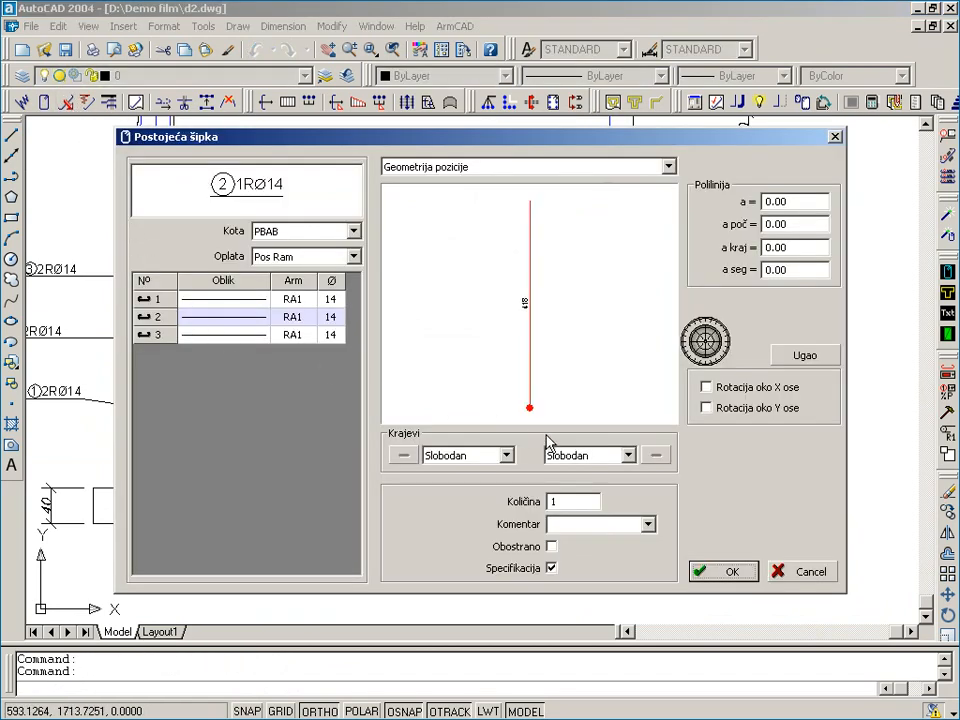
pyautogui.doubleClick(584, 500)
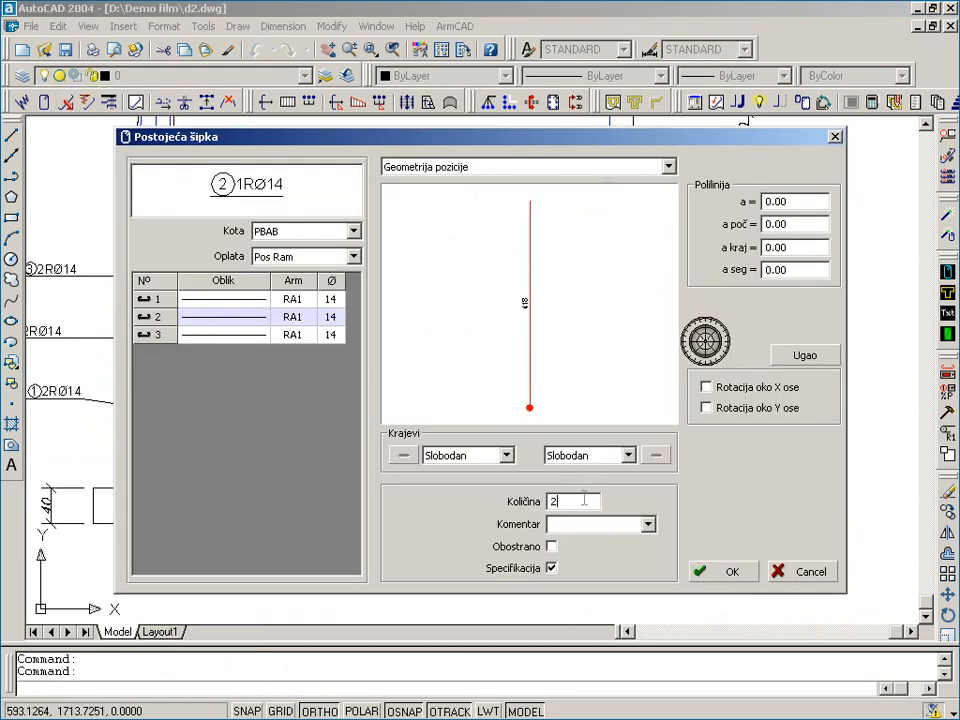
pyautogui.write('2')
pyautogui.doubleClick(795, 202)
pyautogui.write('3.5')
pyautogui.press('Tab')
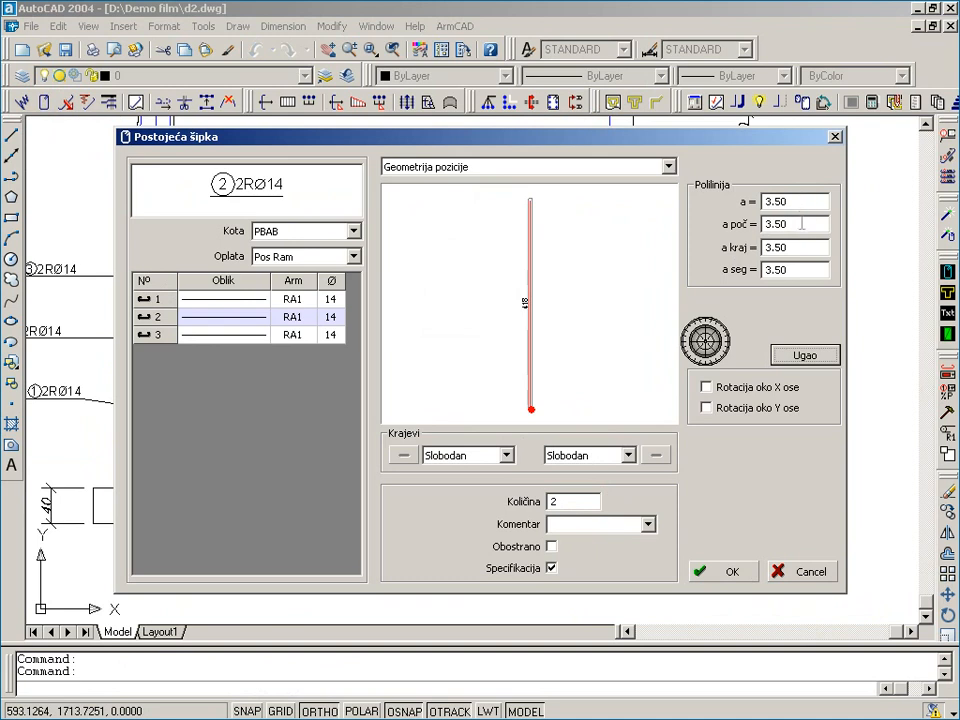
pyautogui.doubleClick(802, 224)
pyautogui.write('0')
pyautogui.press('Tab')
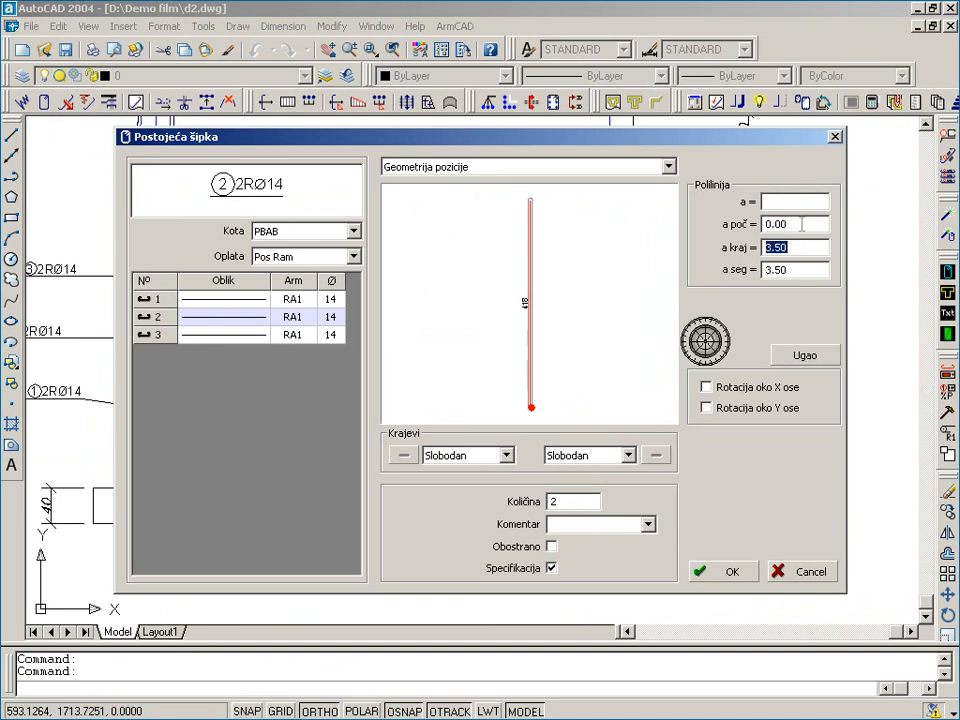
pyautogui.write('2')
pyautogui.press('Tab')
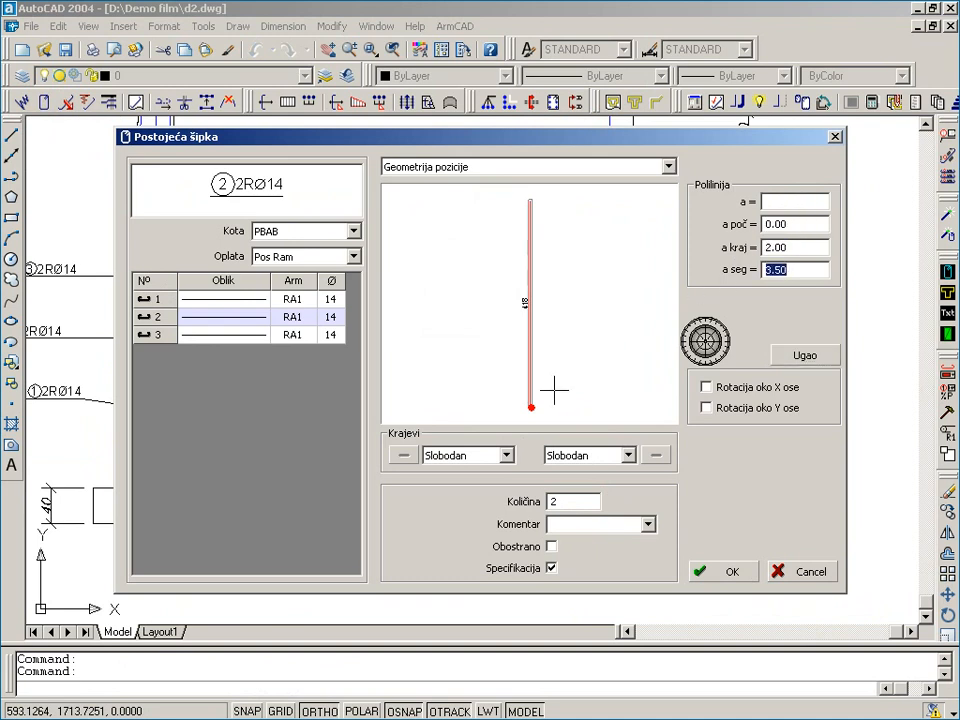
# Insert the second bar by its lower-right offset corner at the outer base corner of the right column, keeping it vertical
pyautogui.moveTo(553, 390); pyautogui.dragTo(571, 310)
pyautogui.scroll(3, 569, 311)
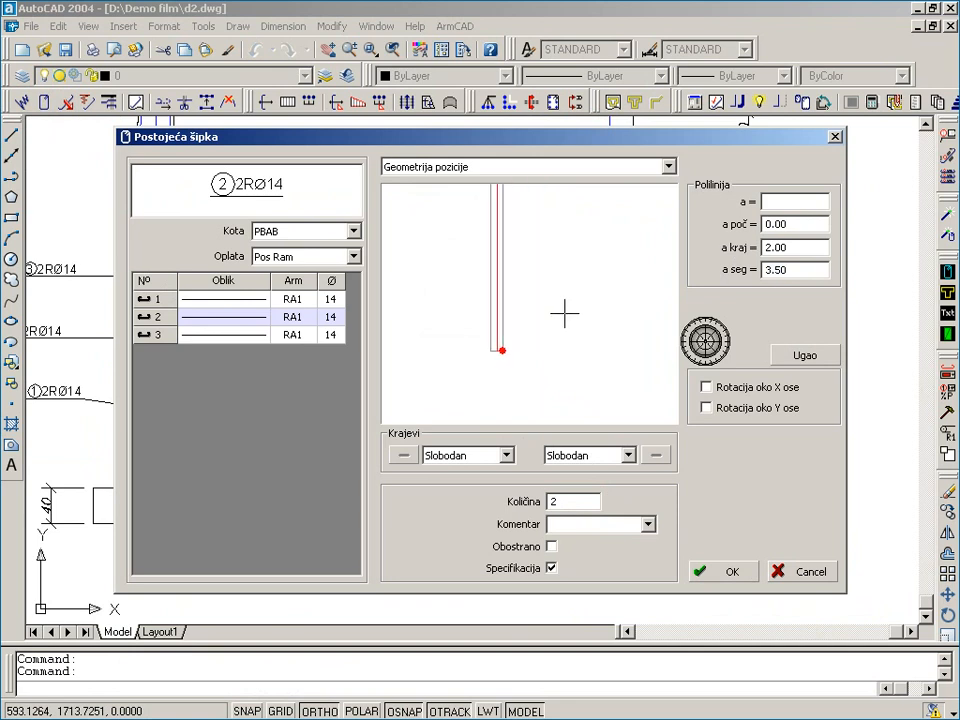
pyautogui.click(712, 583)
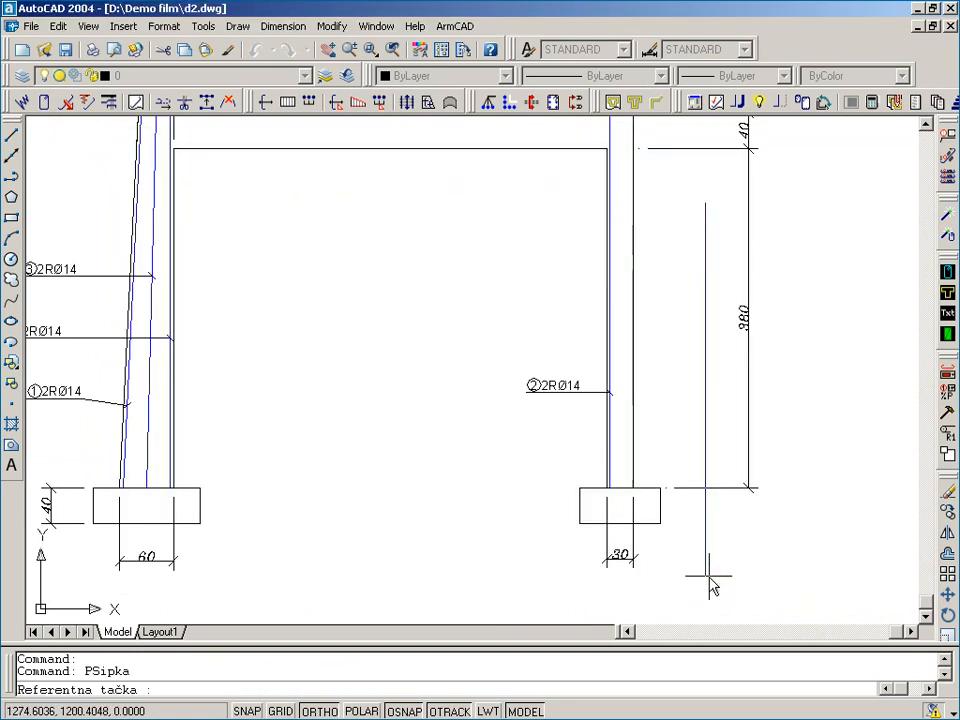
pyautogui.click(634, 490)
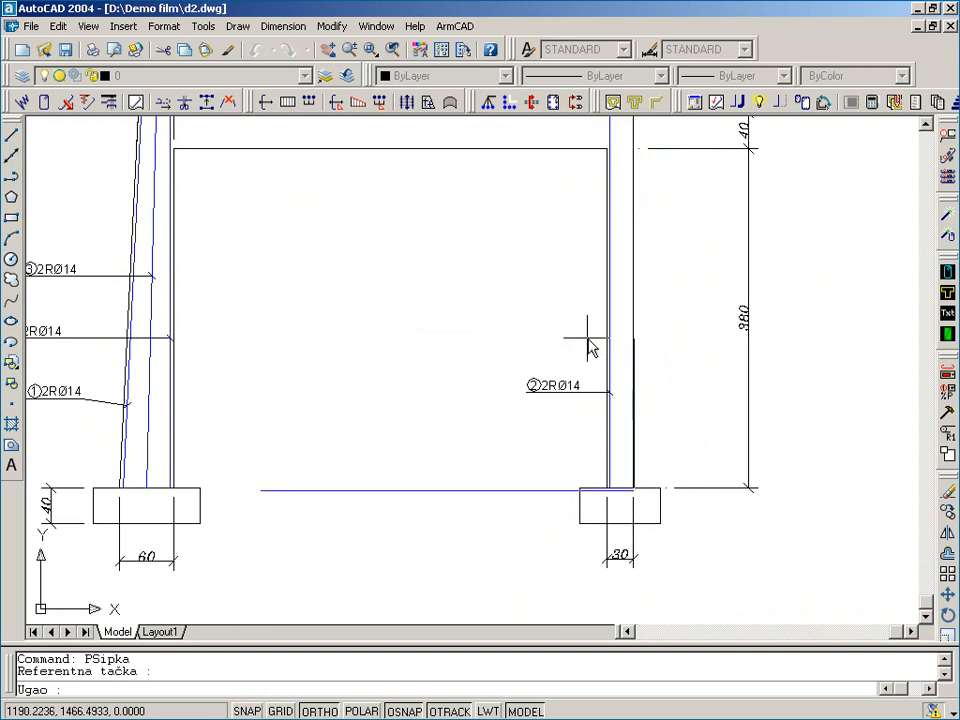
pyautogui.click(700, 460)
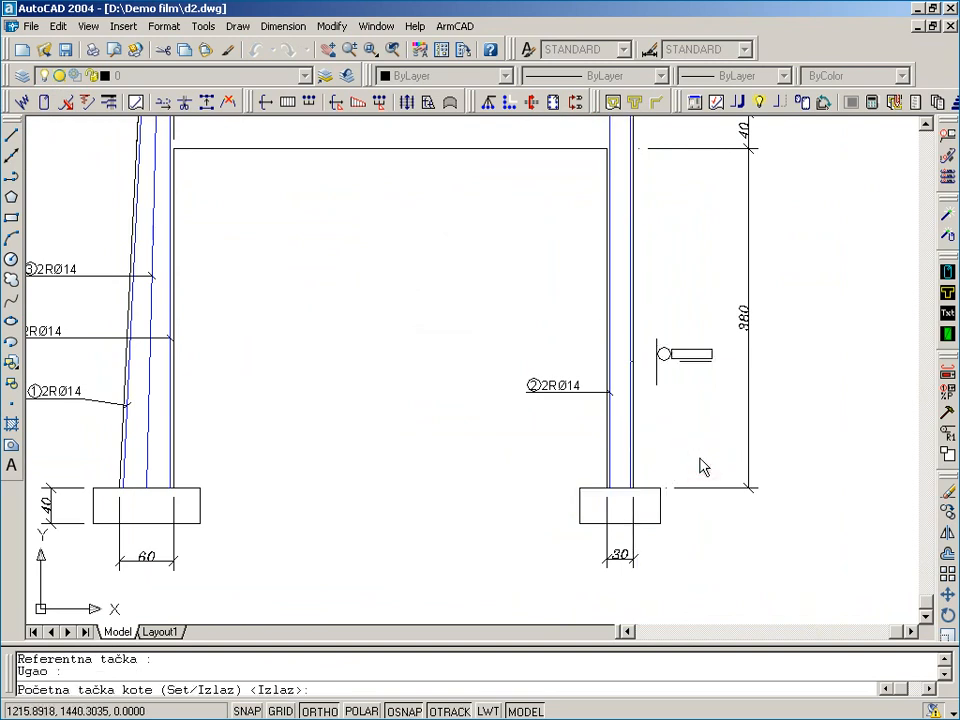
# Place the outer bar's label to the left of the right column, above the inner bar's label
pyautogui.click(596, 337)
pyautogui.click(594, 337)
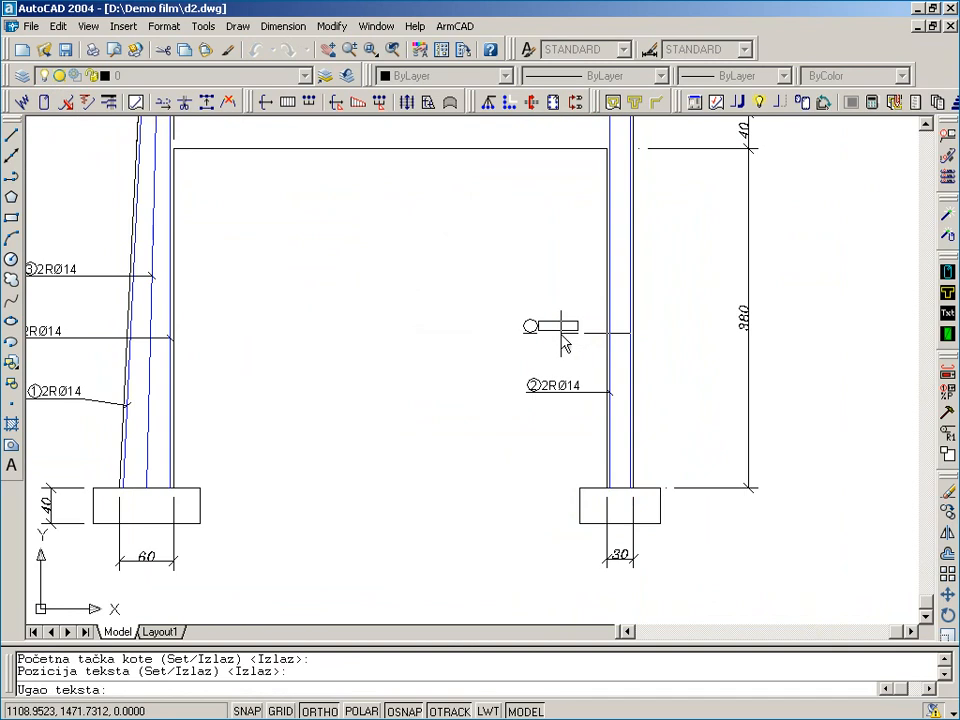
pyautogui.press('Return')
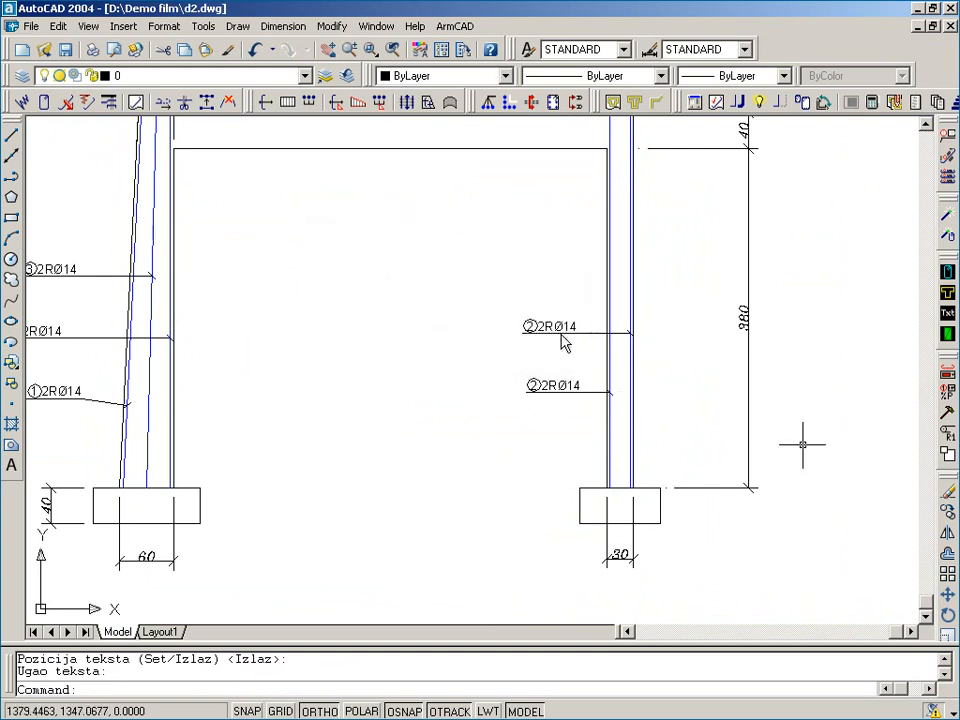
# Copy the inner bar of the right column from its lower endpoint to the midpoint of the column base
pyautogui.click(948, 512)
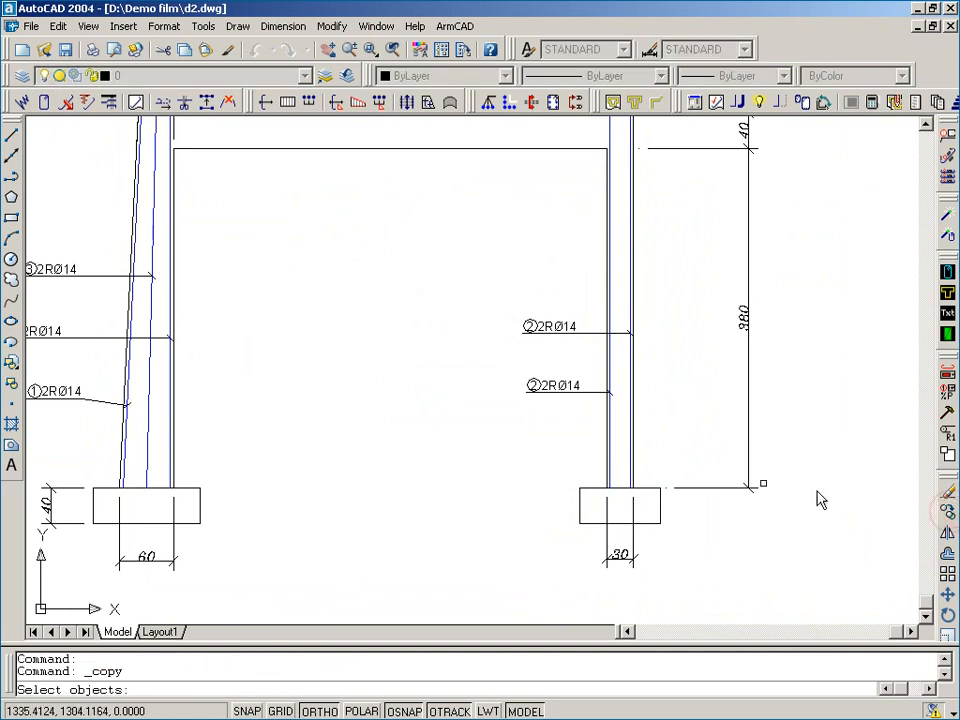
pyautogui.scroll(3, 612, 465)
pyautogui.click(609, 460)
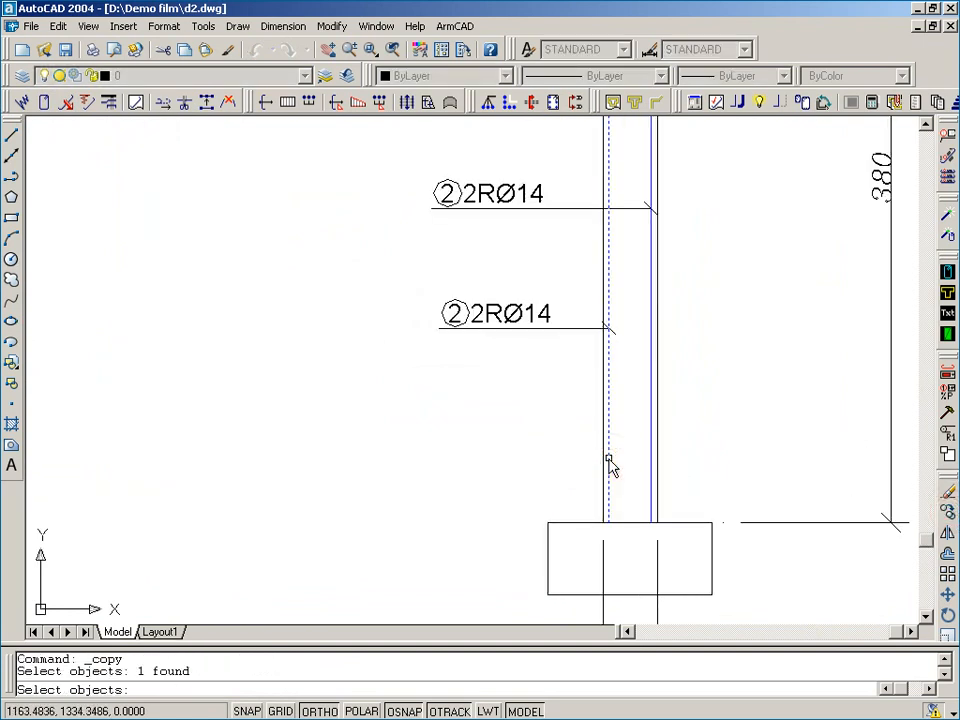
pyautogui.press('Return')
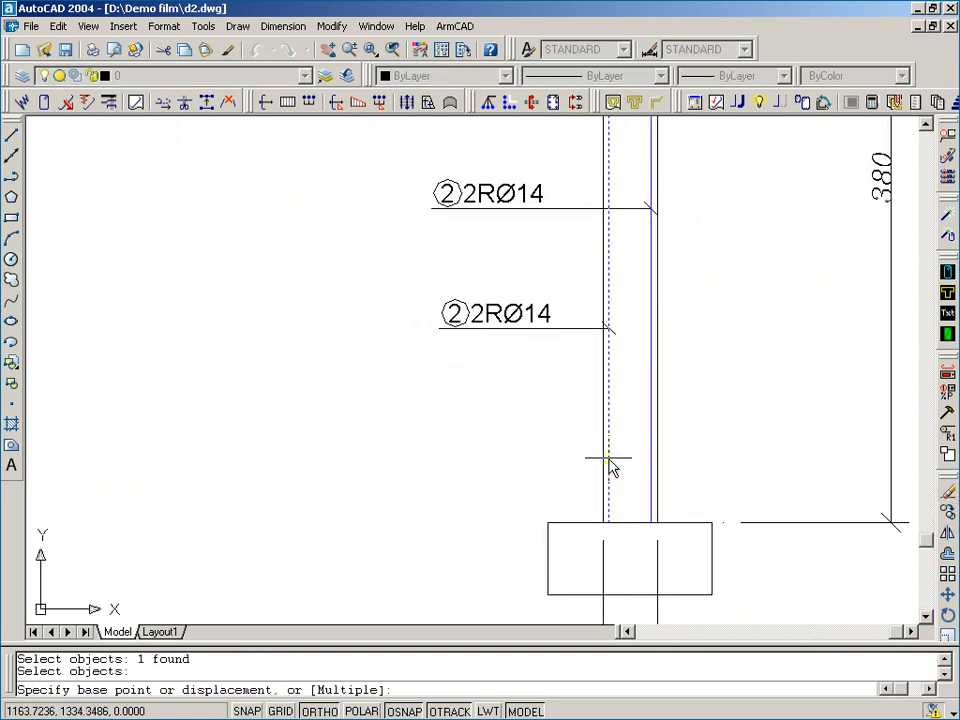
pyautogui.click(609, 522)
pyautogui.click(629, 523)
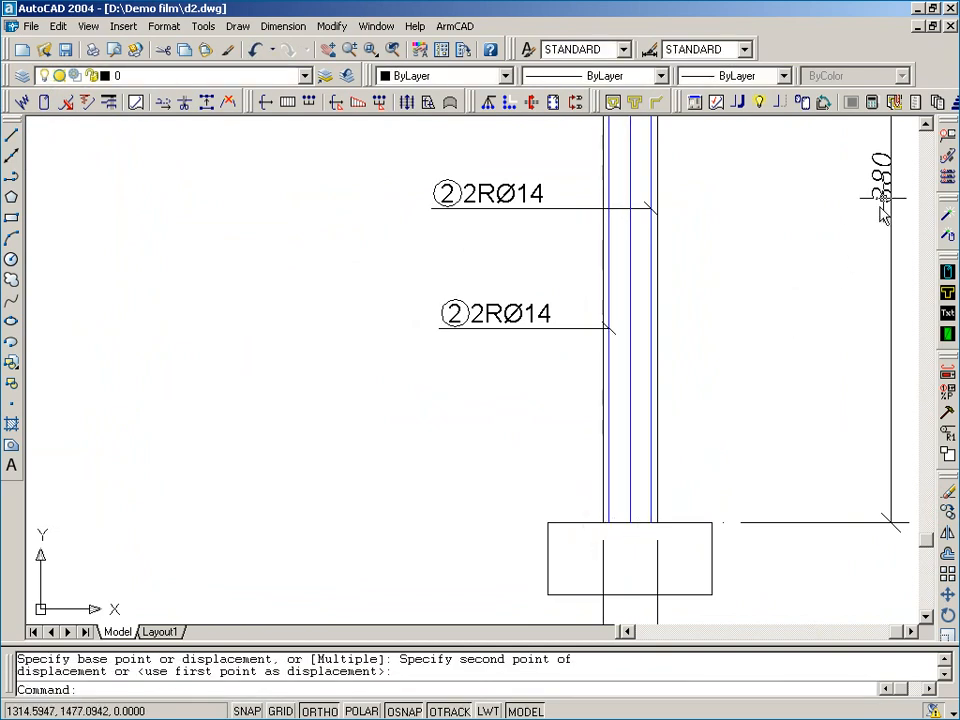
# Label the copied middle bar with Kota, placing the text left of the column above the other two labels
pyautogui.click(948, 138)
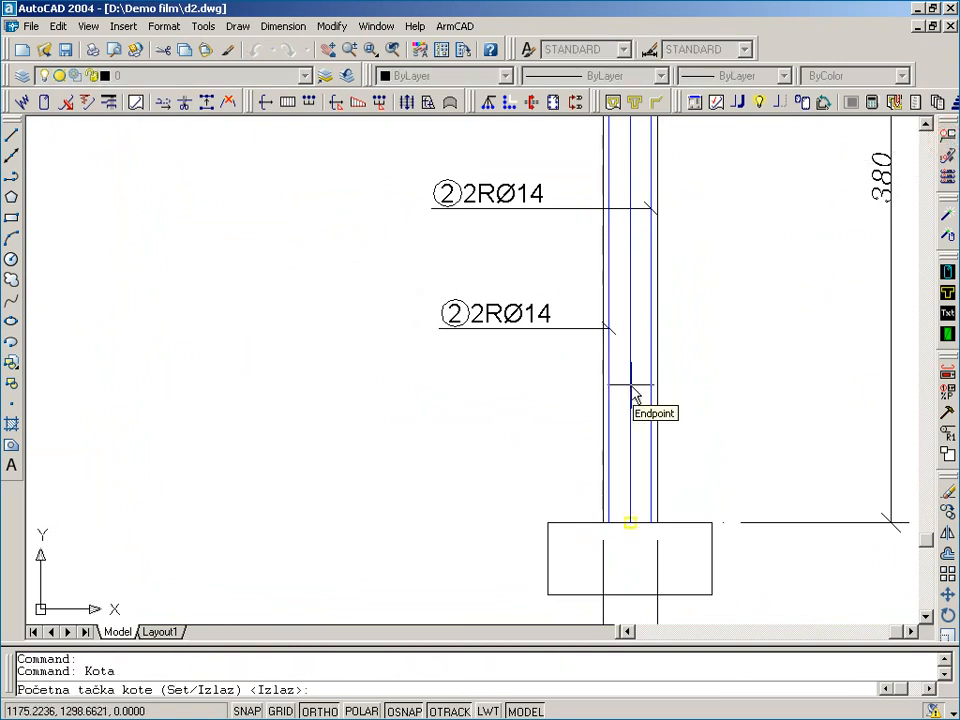
pyautogui.click(633, 396)
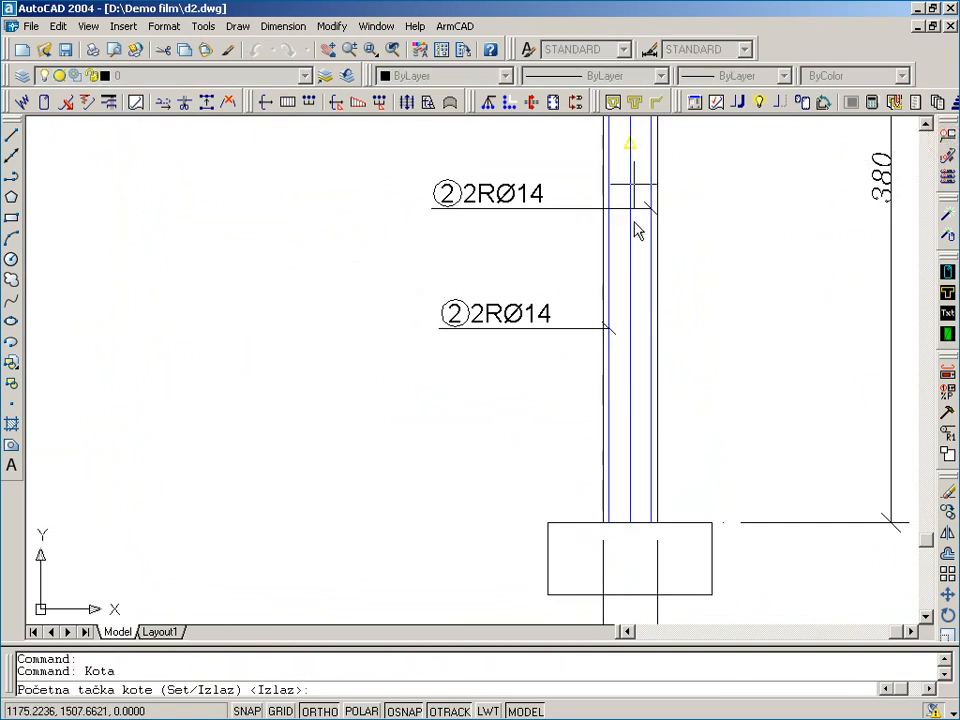
pyautogui.click(578, 157)
pyautogui.click(505, 158)
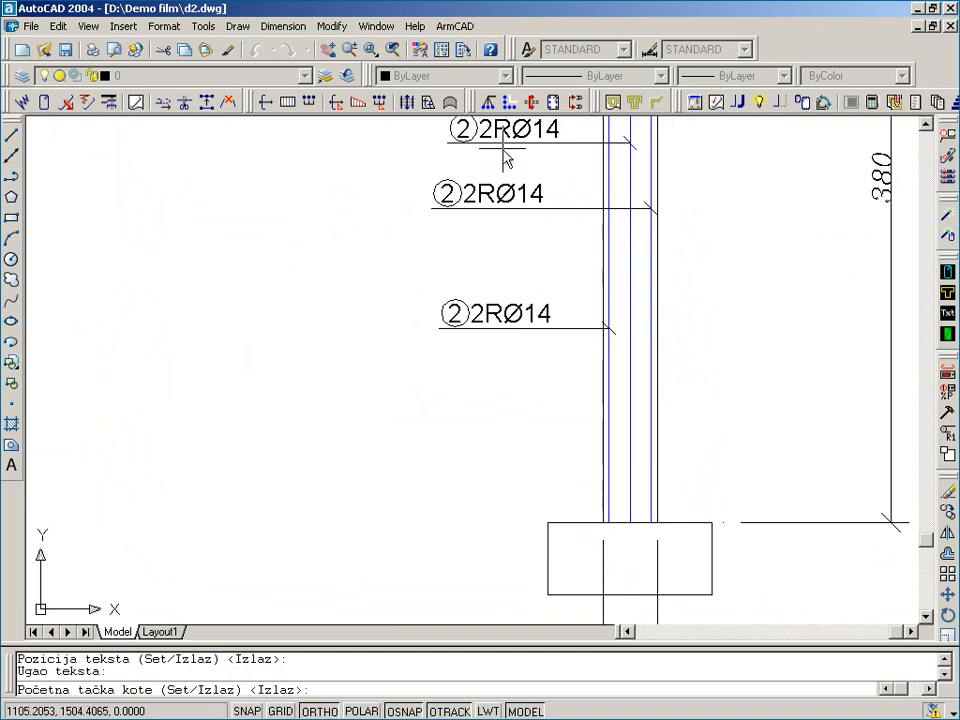
# Erase the three separate position 2 labels beside the right column
pyautogui.scroll(3, 503, 148)
pyautogui.moveTo(491, 165); pyautogui.dragTo(427, 273, button='middle')
pyautogui.scroll(-1, 427, 273)
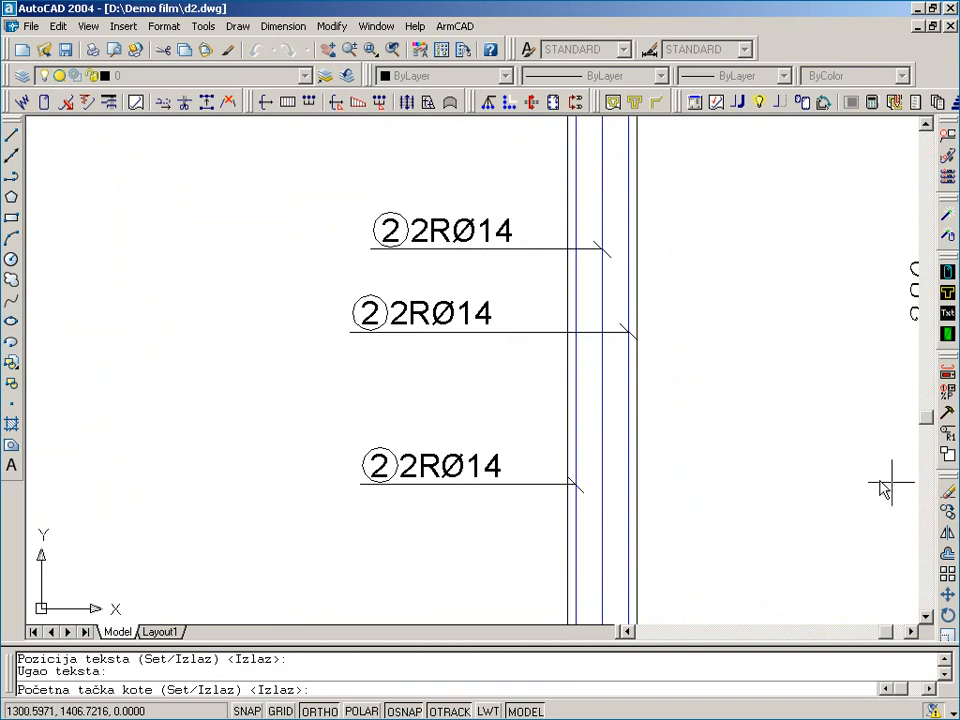
pyautogui.click(947, 491)
pyautogui.click(429, 508)
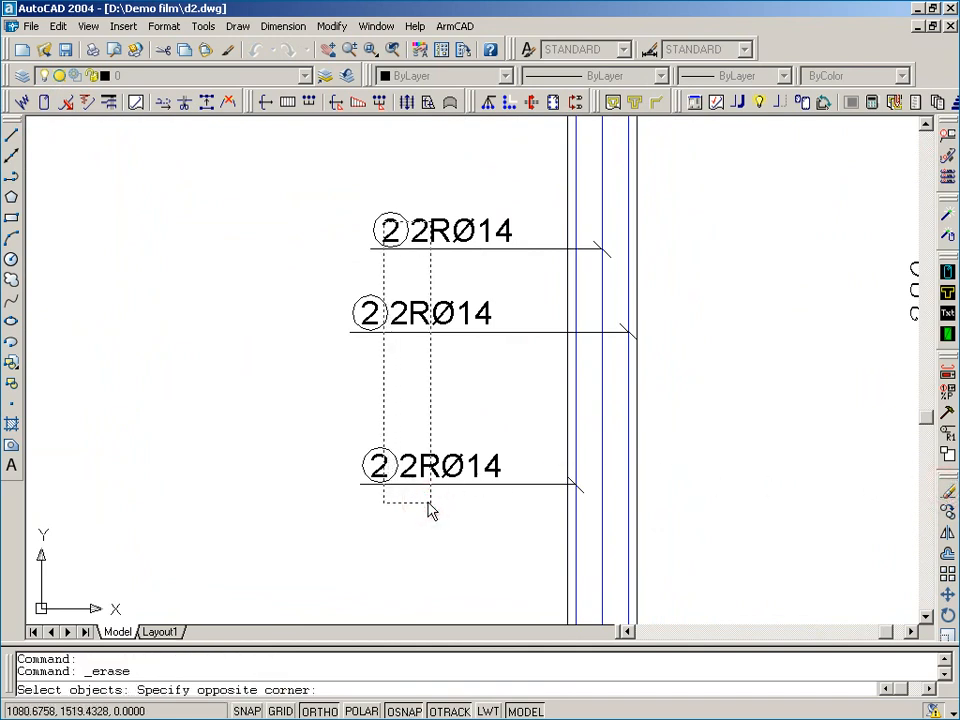
pyautogui.click(315, 190)
pyautogui.press('Return')
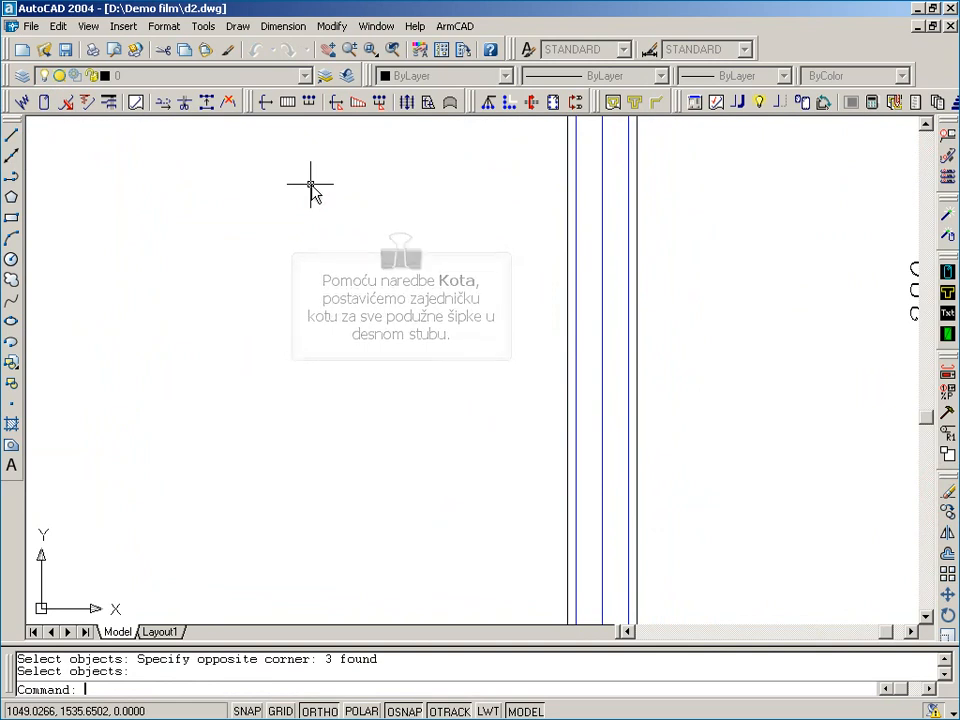
# Label all three longitudinal bars of the right column with one shared Kota label, placing its text left of the column
pyautogui.click(948, 155)
pyautogui.click(550, 288)
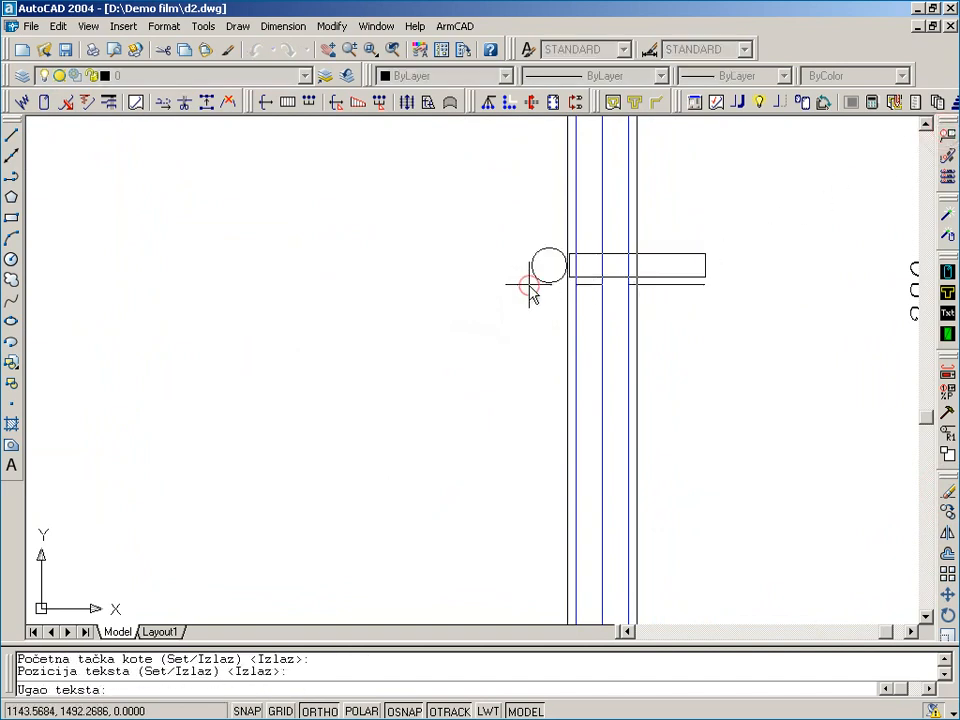
pyautogui.click(495, 289)
pyautogui.press('Return')
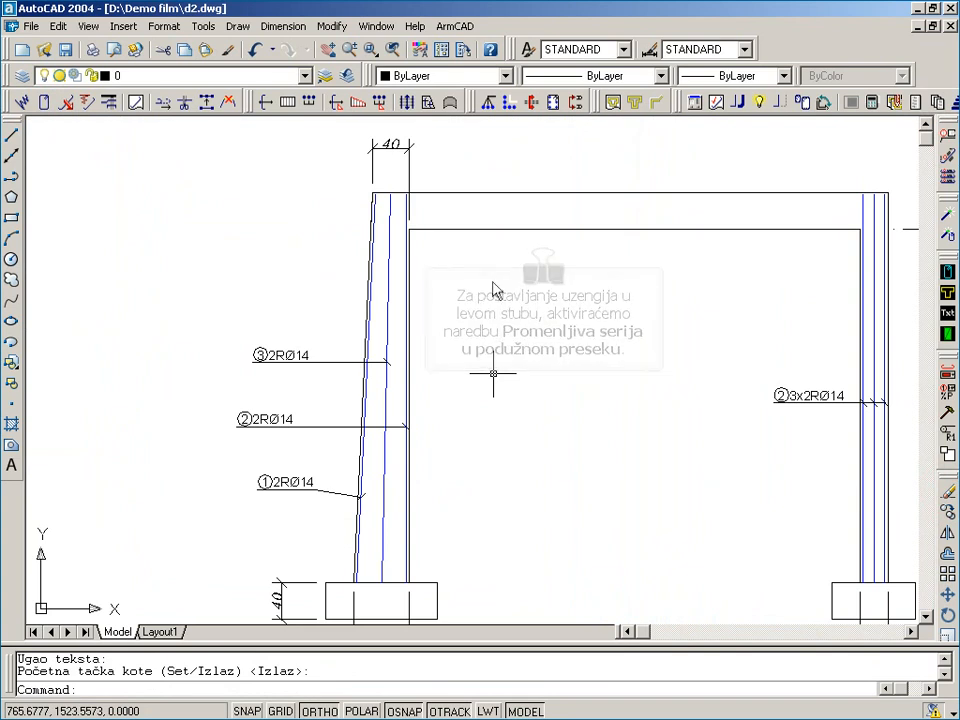
# Start a variable series in longitudinal section from the left column's lower outer corner, with ortho turned off
pyautogui.click(356, 104)
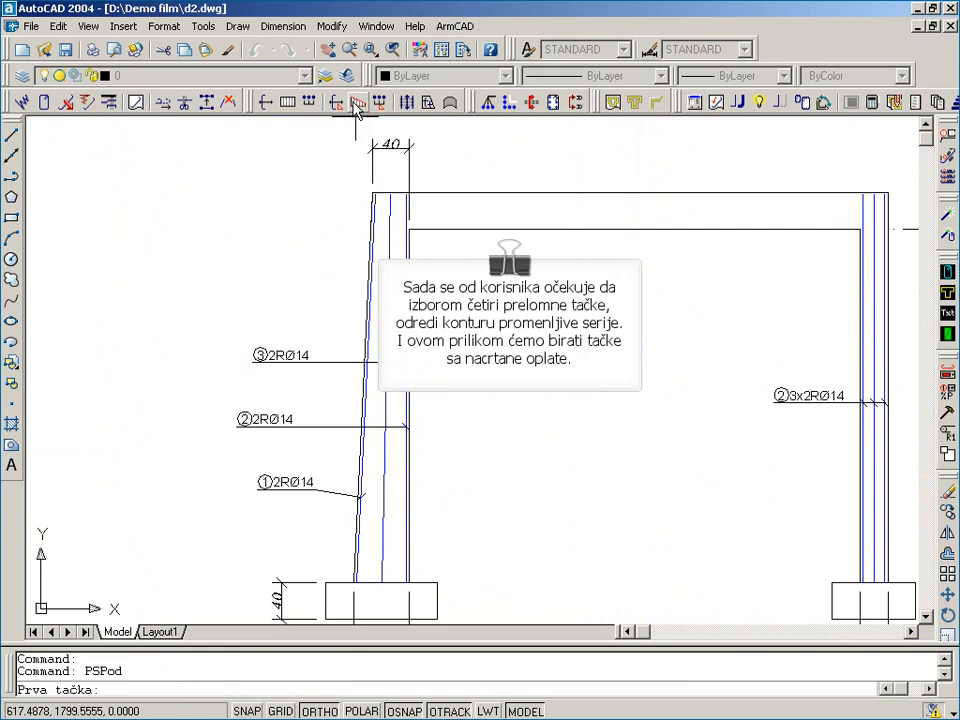
pyautogui.click(354, 582)
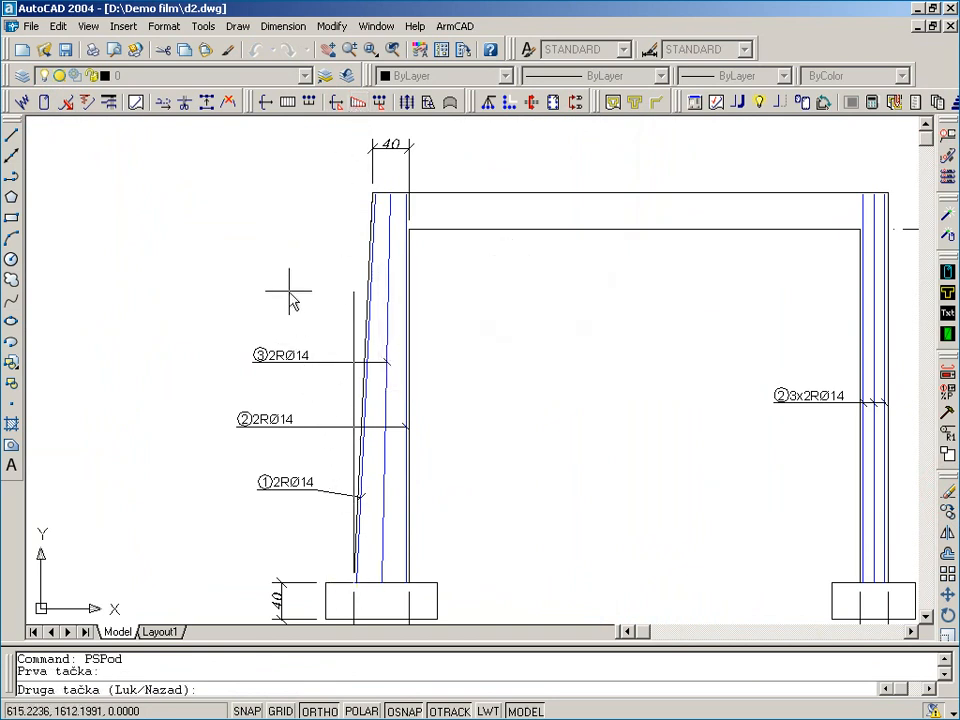
pyautogui.press('F8')
pyautogui.scroll(3, 360, 205)
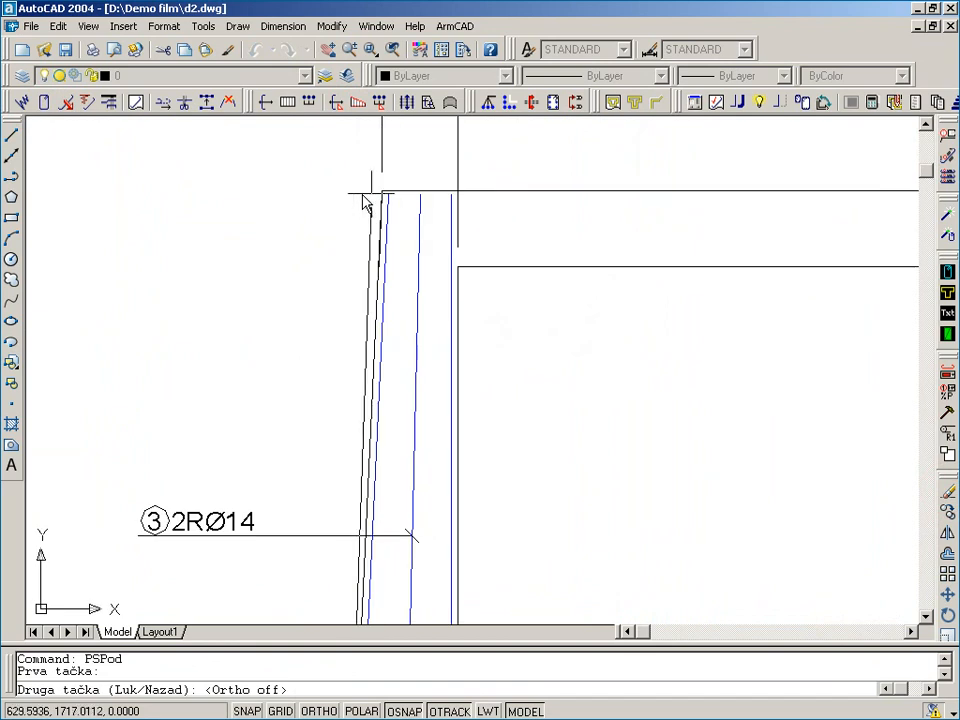
pyautogui.click(380, 192)
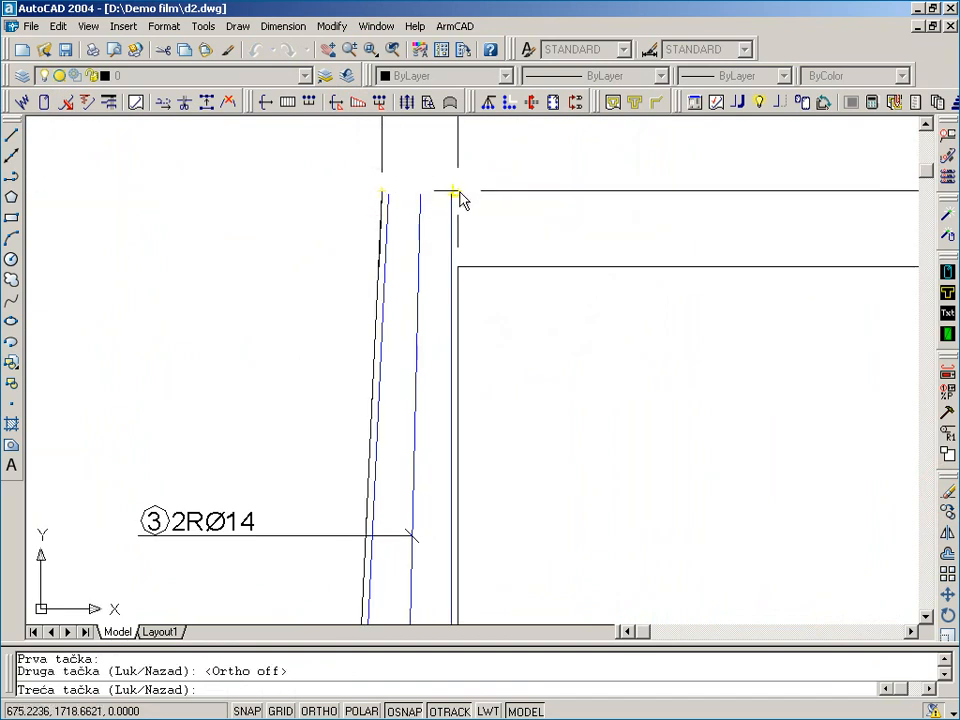
pyautogui.write('n')
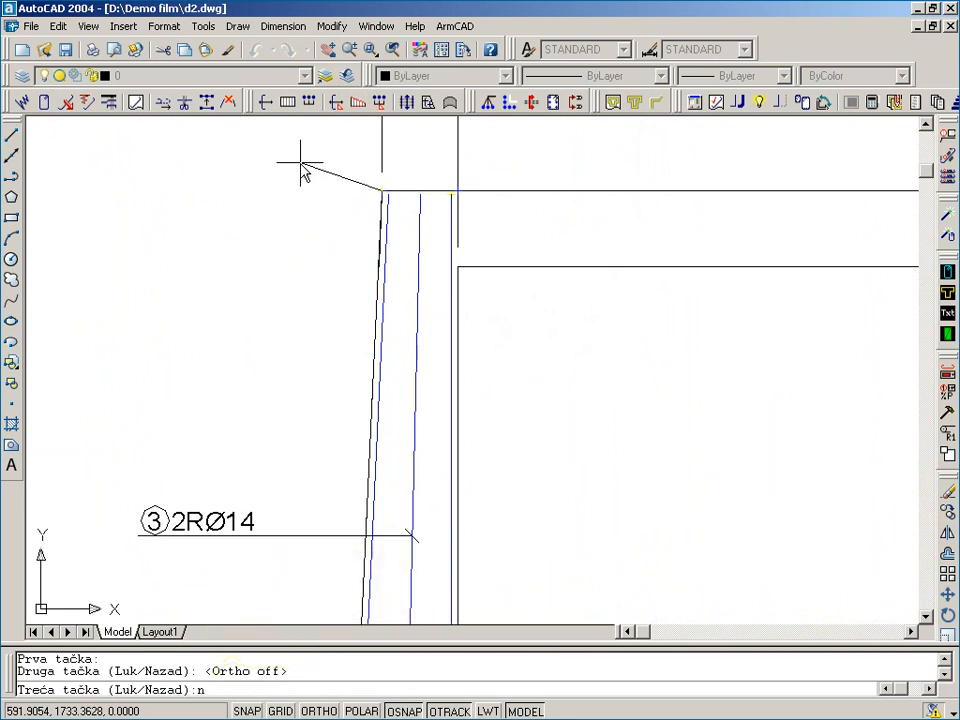
pyautogui.press('Return')
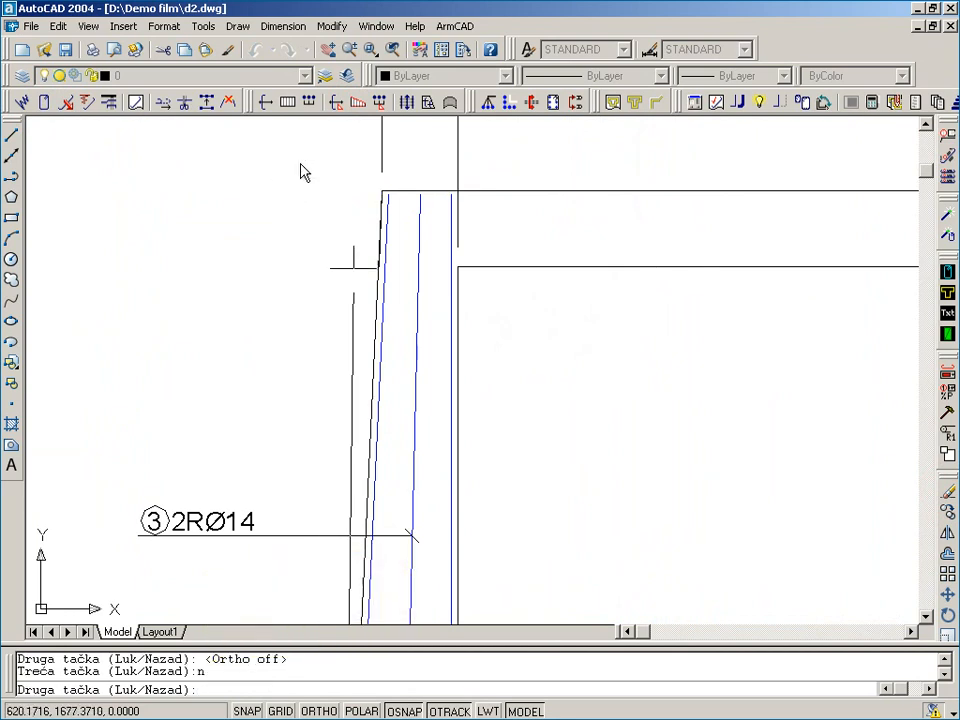
# Complete the series contour through the column's outer face at beam-soffit level, the inner beam-column corner and the inner base corner, without segment boundaries
pyautogui.click(377, 267)
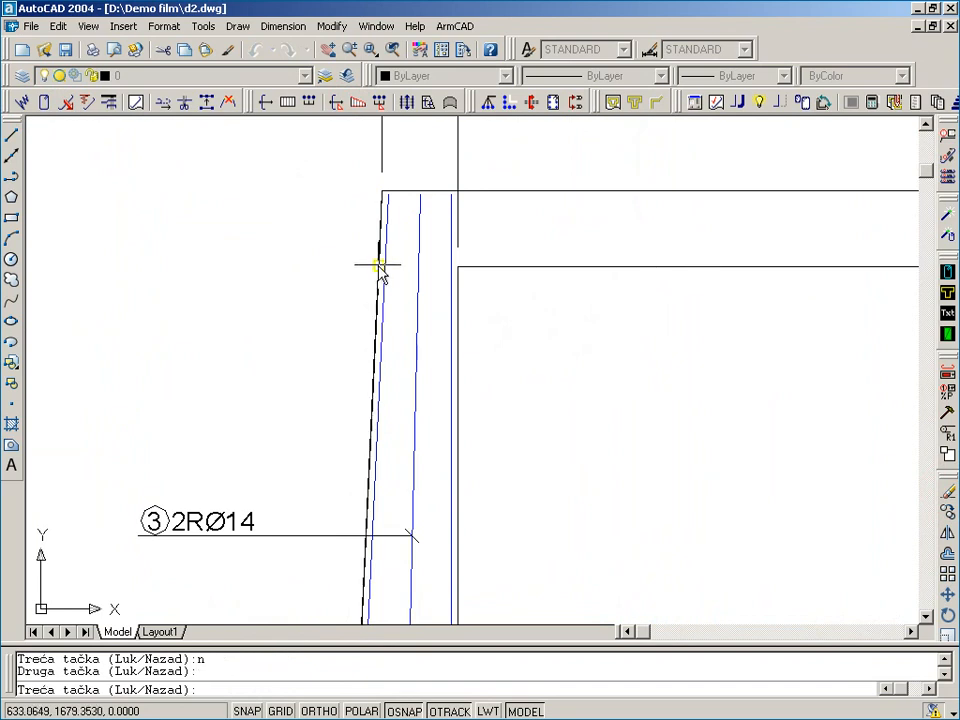
pyautogui.click(463, 272)
pyautogui.scroll(-4, 462, 270)
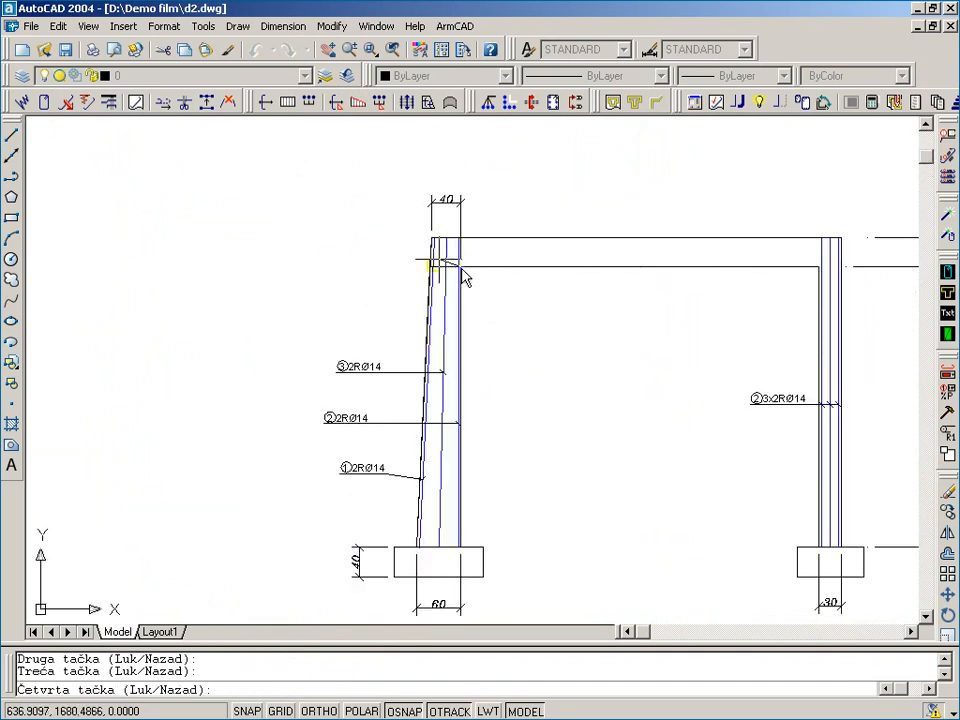
pyautogui.scroll(4, 452, 566)
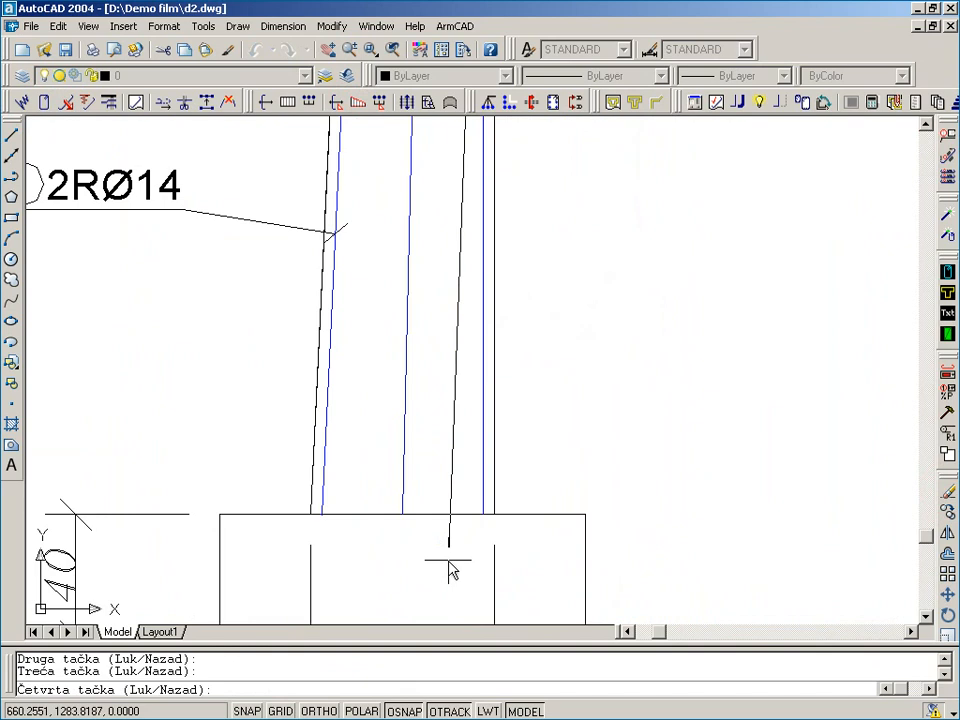
pyautogui.click(493, 514)
pyautogui.press('Return')
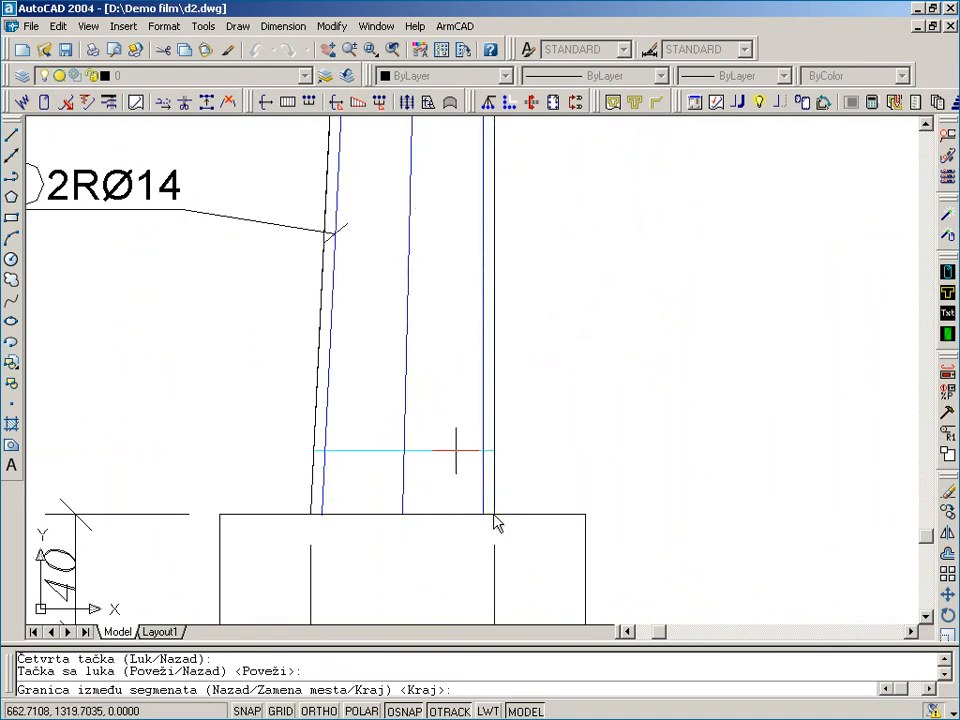
pyautogui.press('Return')
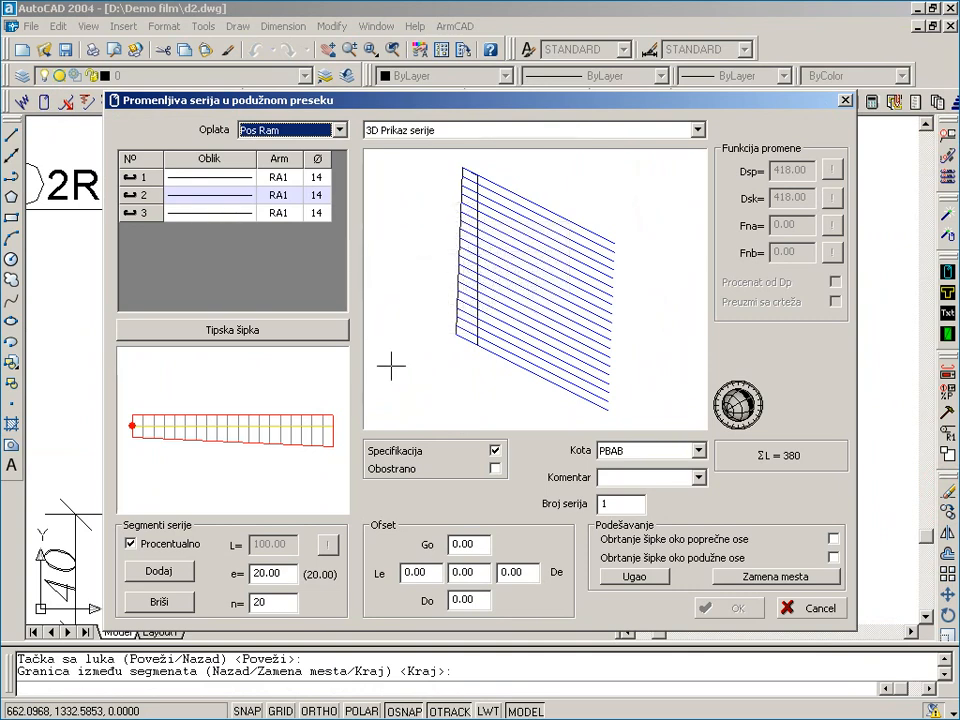
# Choose the rectangular stirrup with two corner hooks as the typical bar, in GA reinforcement with diameter 8
pyautogui.click(288, 331)
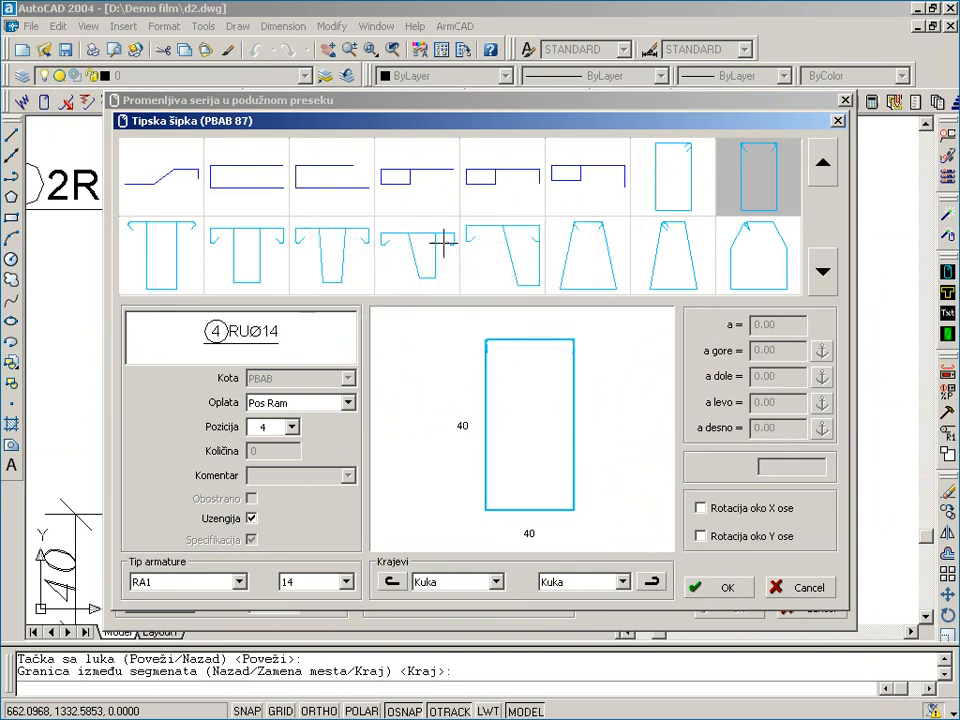
pyautogui.click(773, 169)
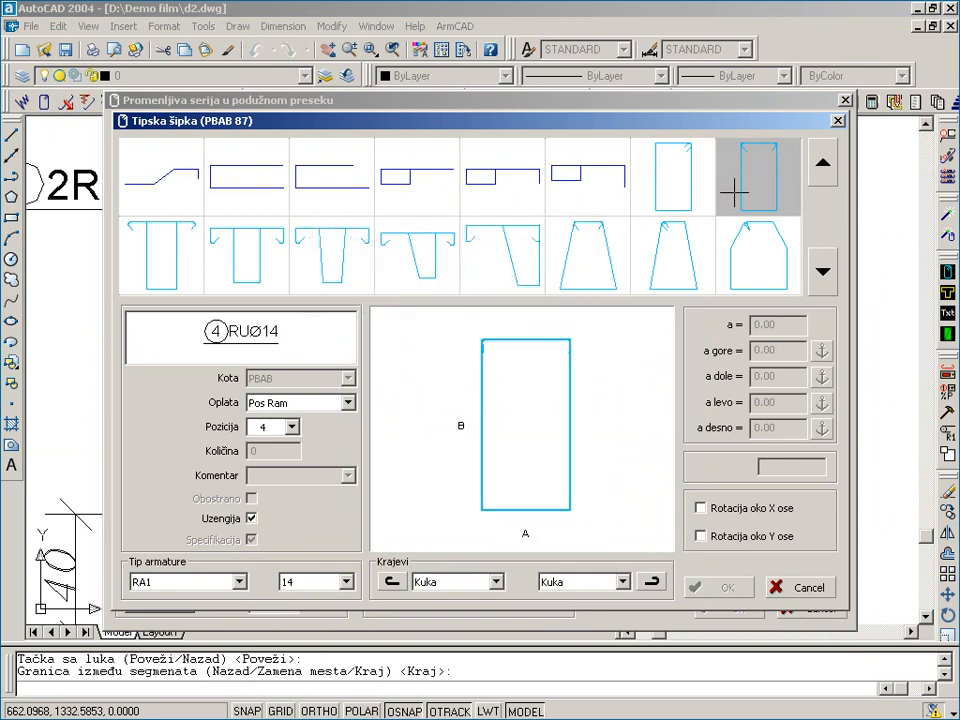
pyautogui.click(240, 581)
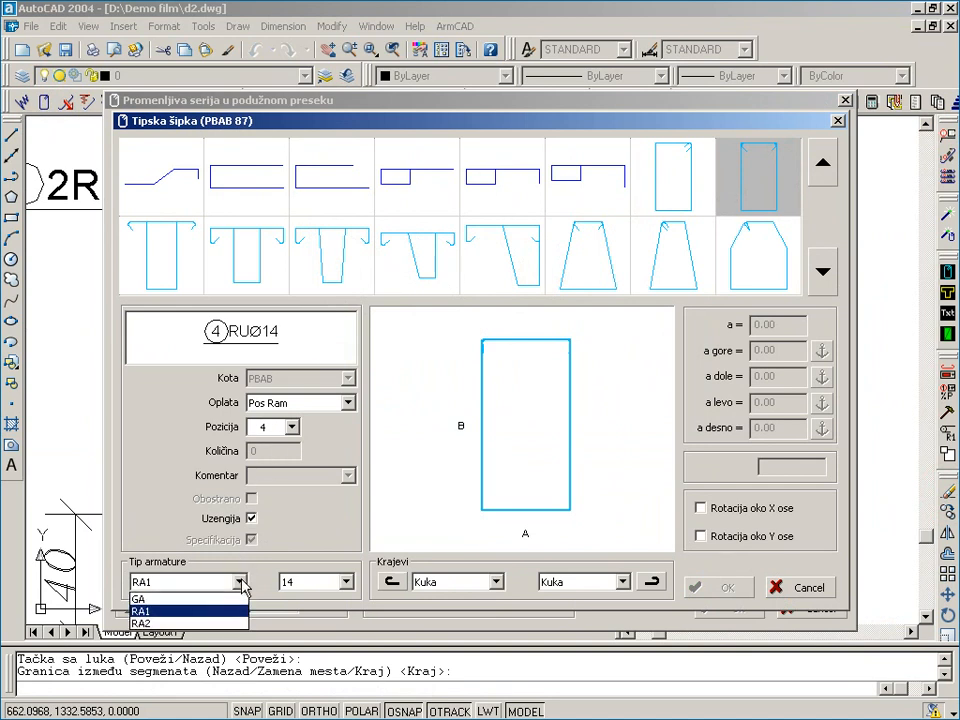
pyautogui.click(228, 594)
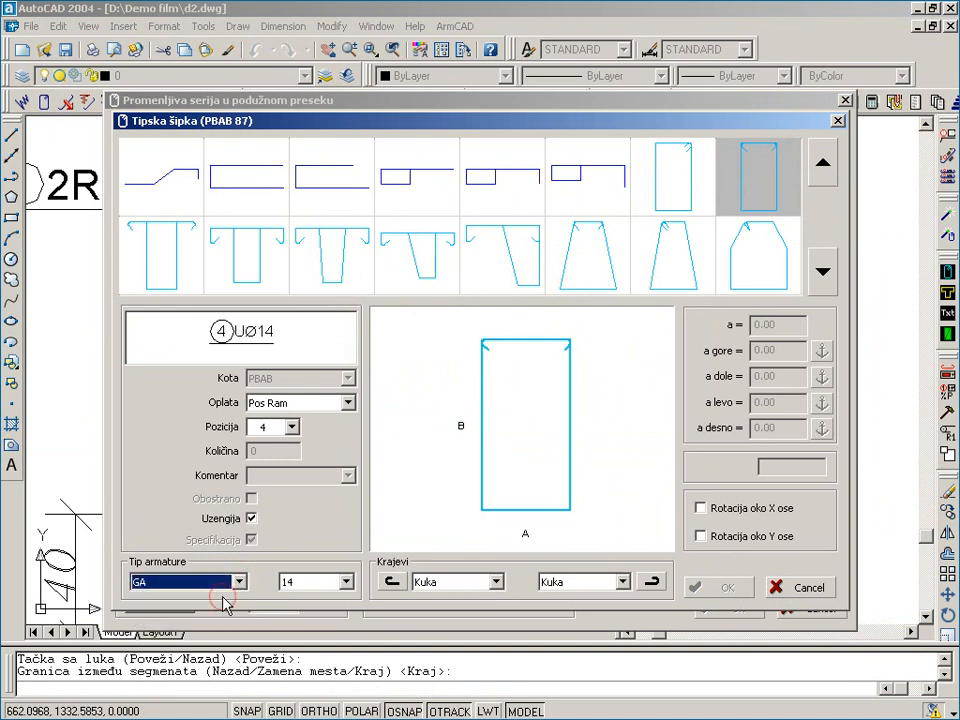
pyautogui.click(345, 581)
pyautogui.click(346, 598)
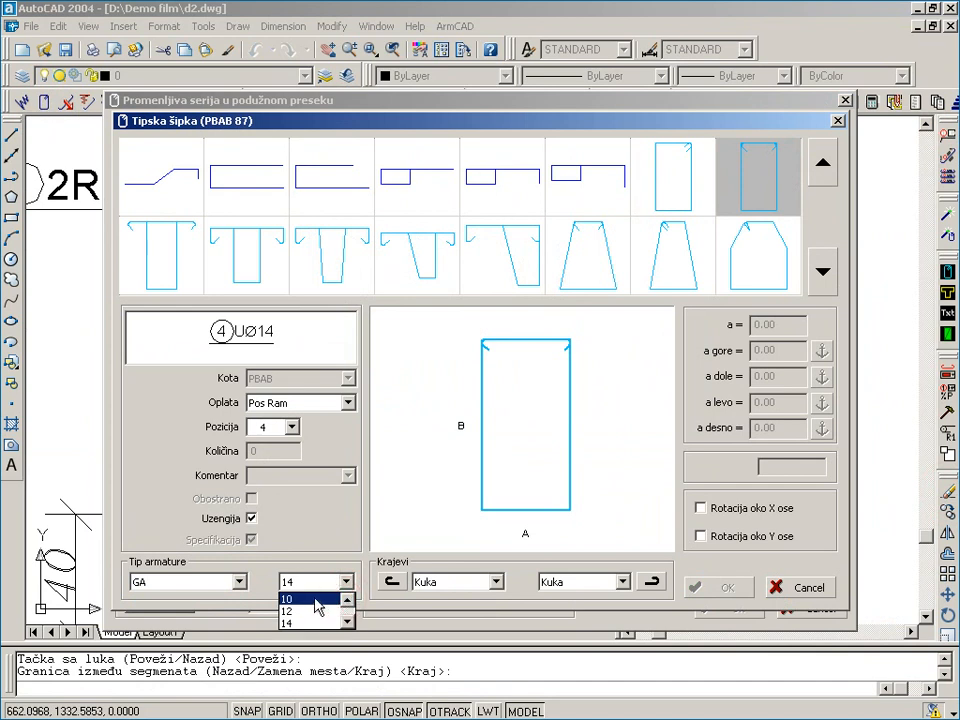
pyautogui.click(325, 599)
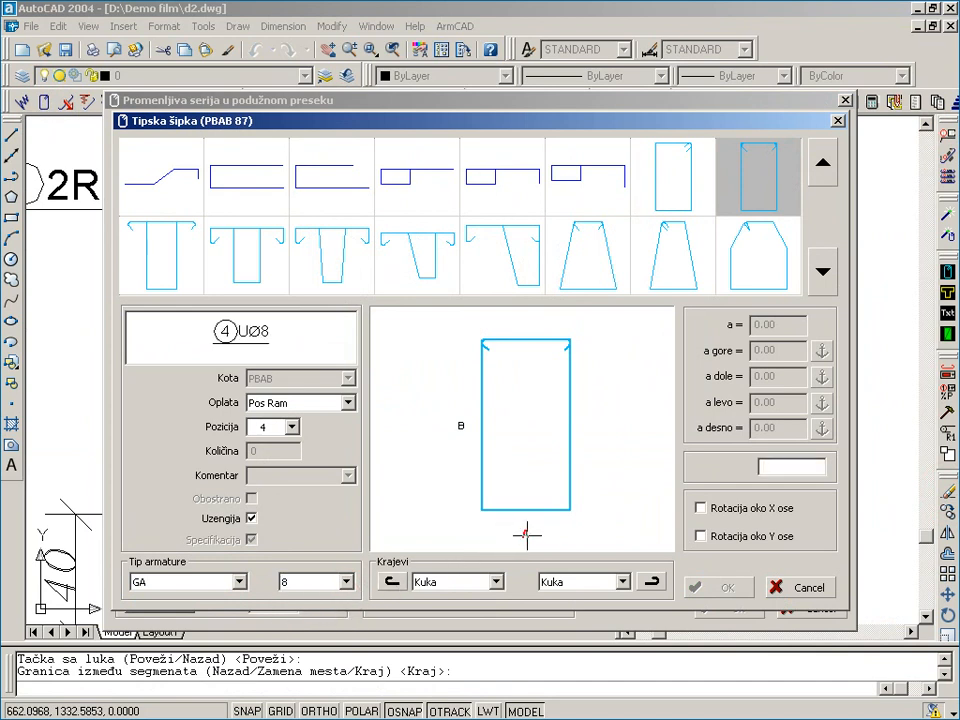
# Set the stirrup's dimensions A and B to 40 each and accept the typical bar
pyautogui.press('Return')
pyautogui.press('Return')
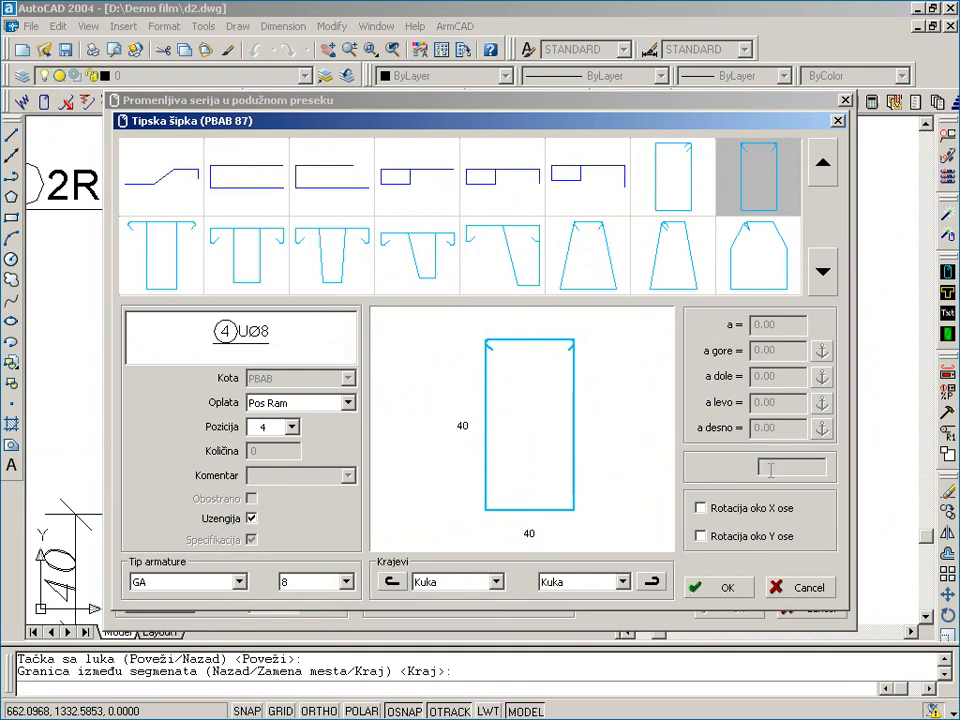
pyautogui.click(728, 589)
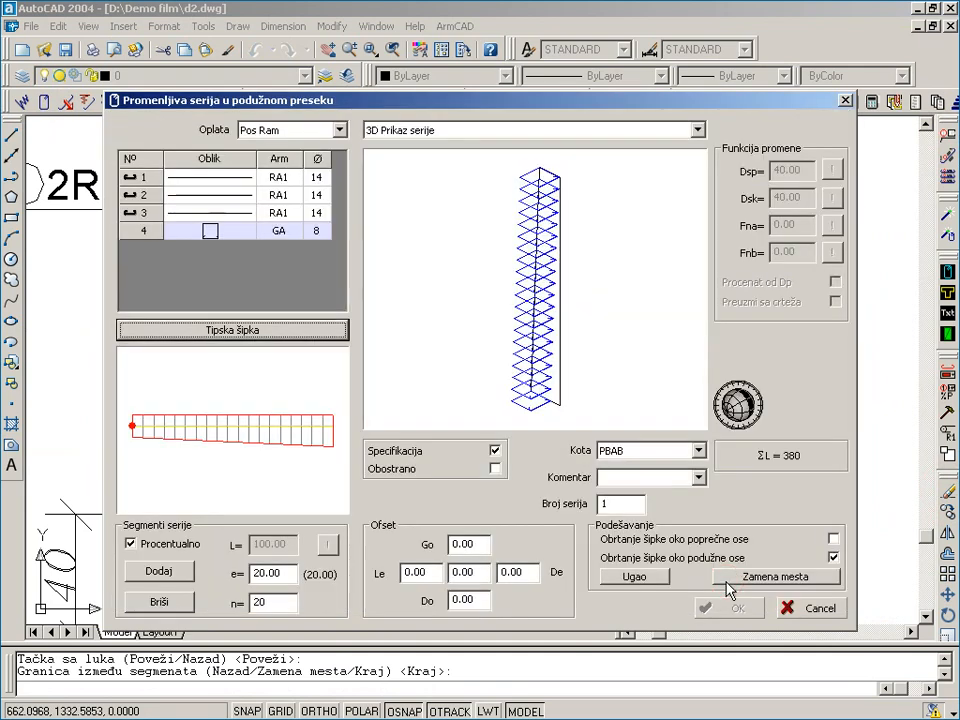
# Show Geometrija pozicije and have both vertical sides of the stirrup take their variable lengths from the drawing
pyautogui.click(440, 131)
pyautogui.click(434, 148)
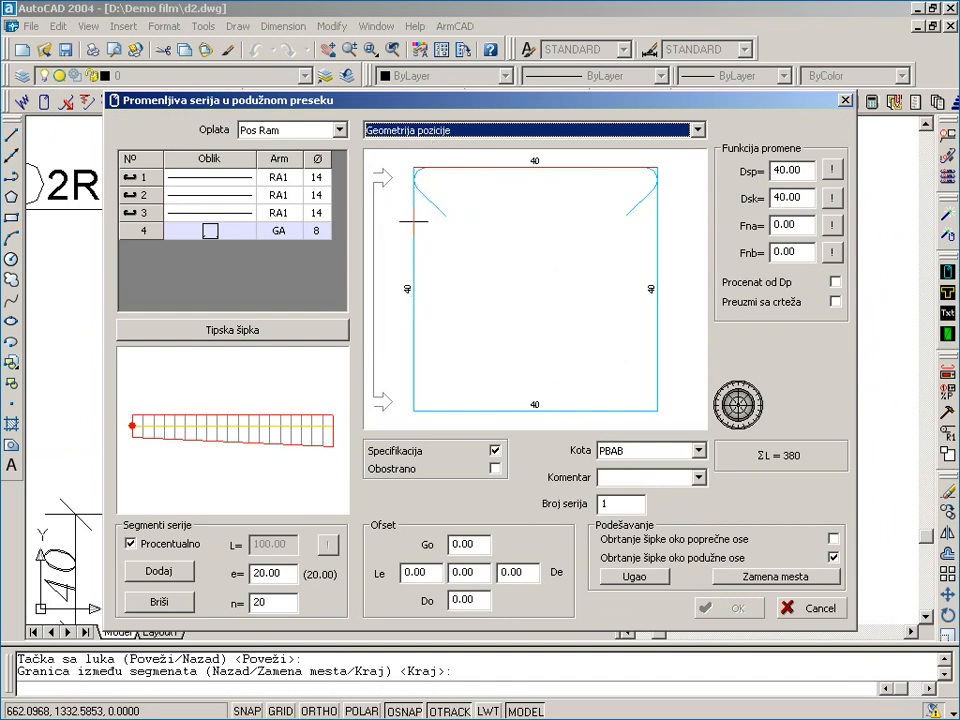
pyautogui.click(729, 305)
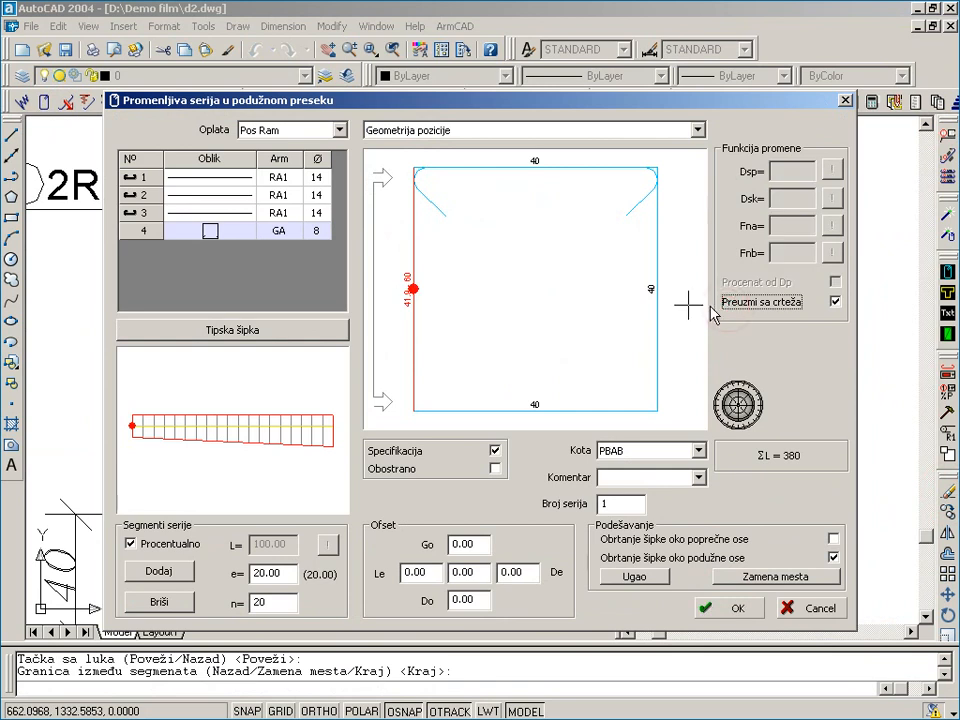
pyautogui.click(658, 300)
pyautogui.click(760, 303)
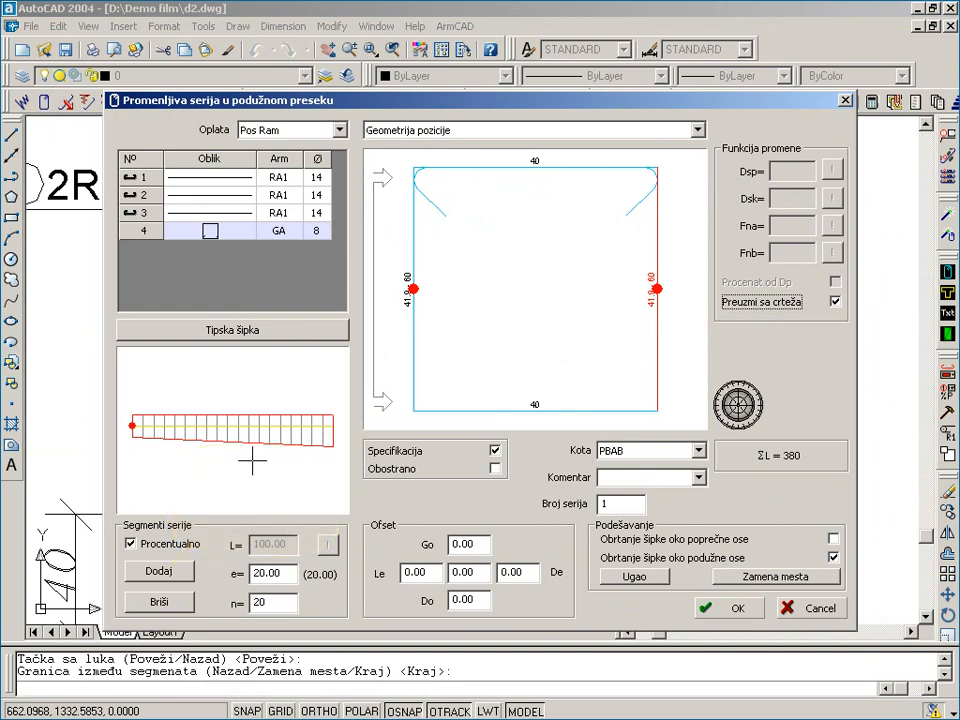
# Add two segments to the stirrup series and set the first segment's length to 10 percent
pyautogui.click(172, 574)
pyautogui.click(171, 574)
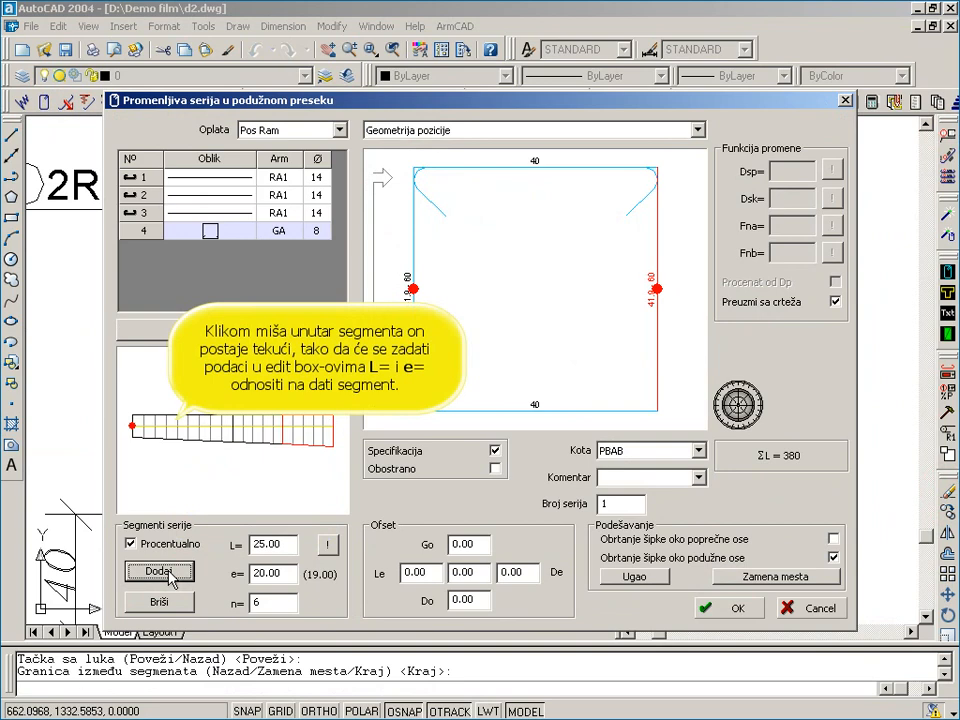
pyautogui.click(182, 428)
pyautogui.doubleClick(268, 544)
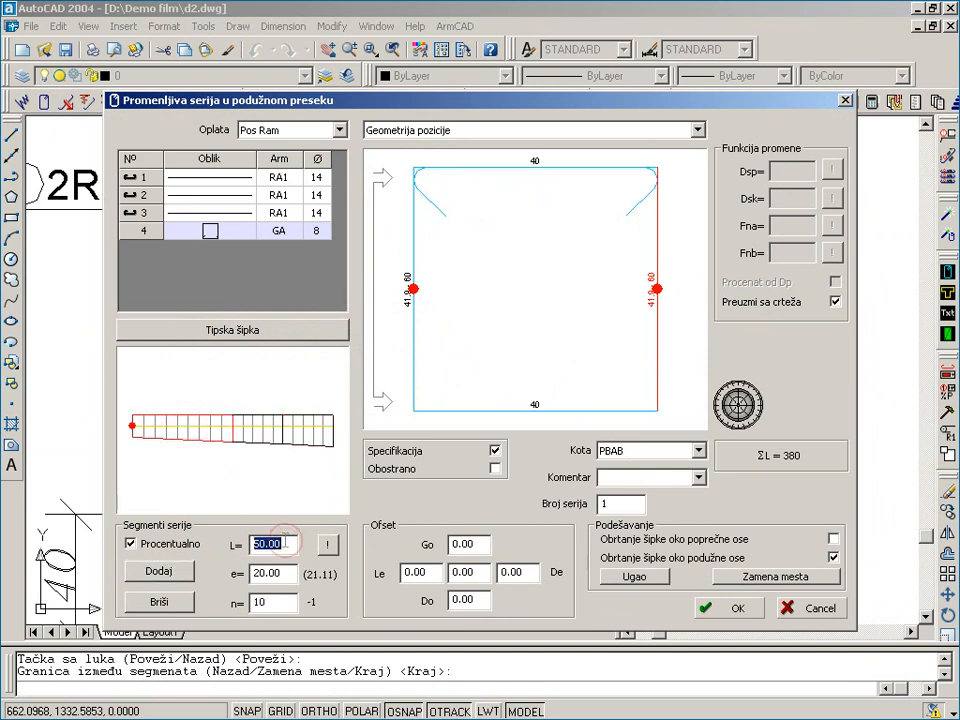
pyautogui.write('10')
pyautogui.press('Tab')
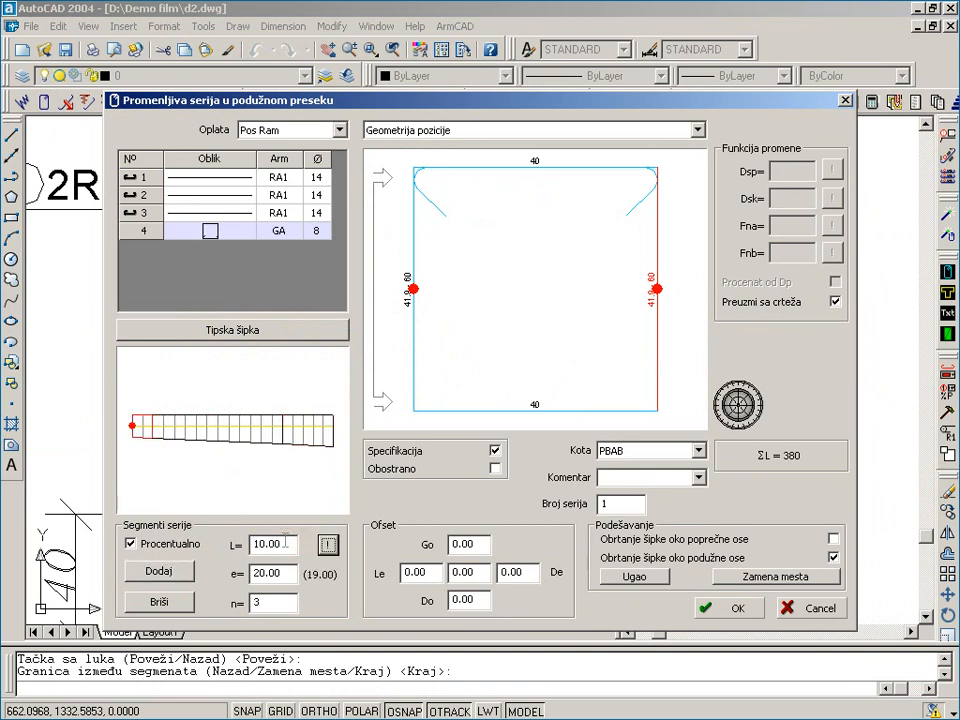
# Set the last segment's length to 10 percent and its stirrup spacing e to 10
pyautogui.click(297, 433)
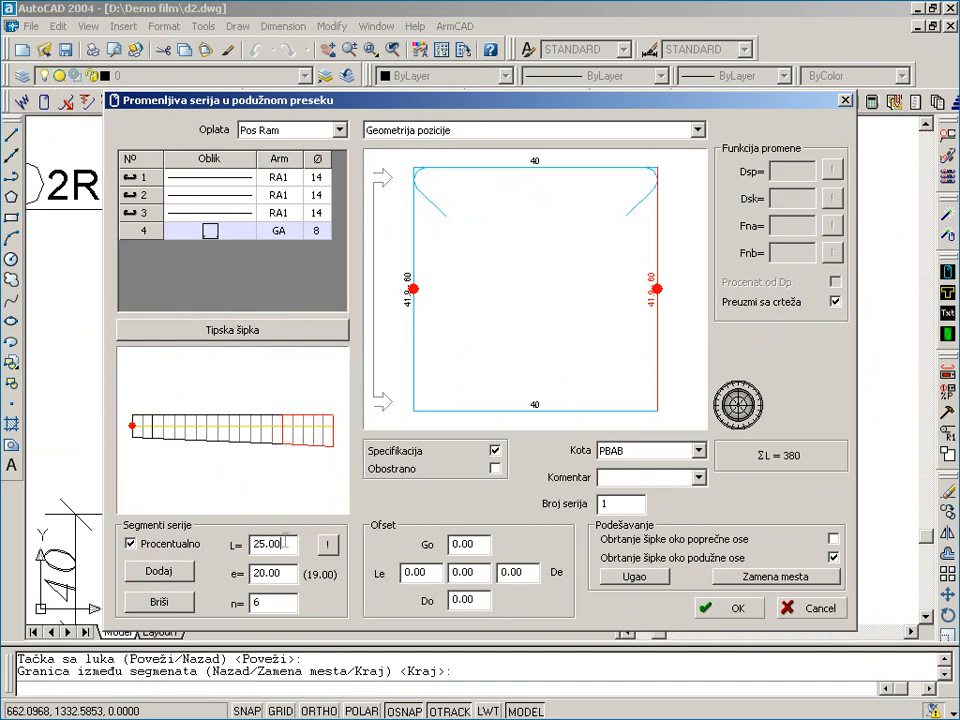
pyautogui.doubleClick(285, 541)
pyautogui.write('10')
pyautogui.press('Tab')
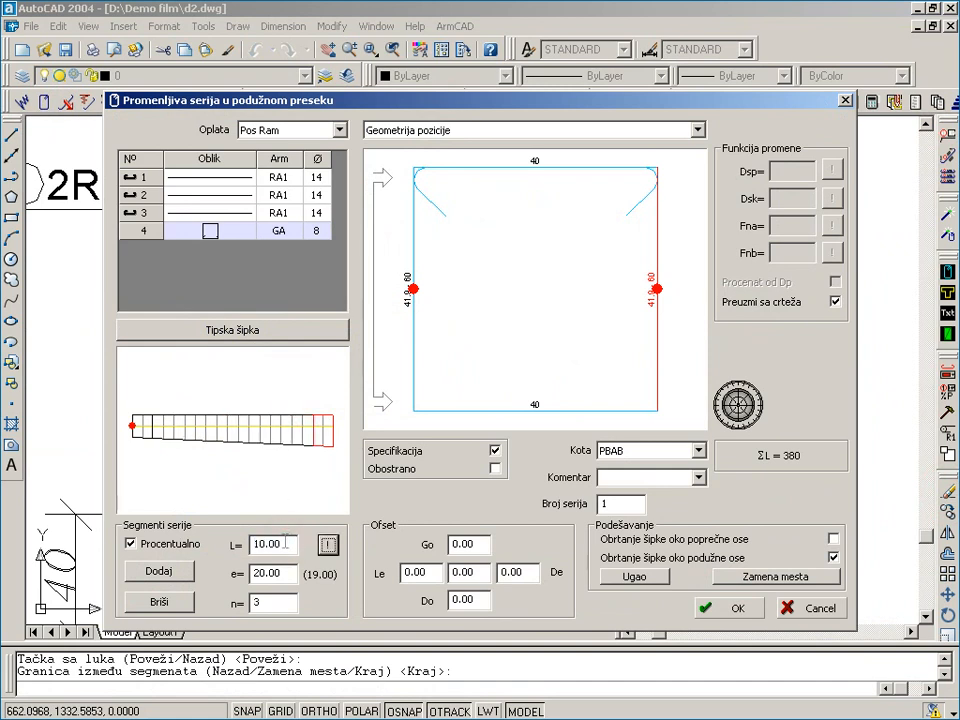
pyautogui.doubleClick(283, 572)
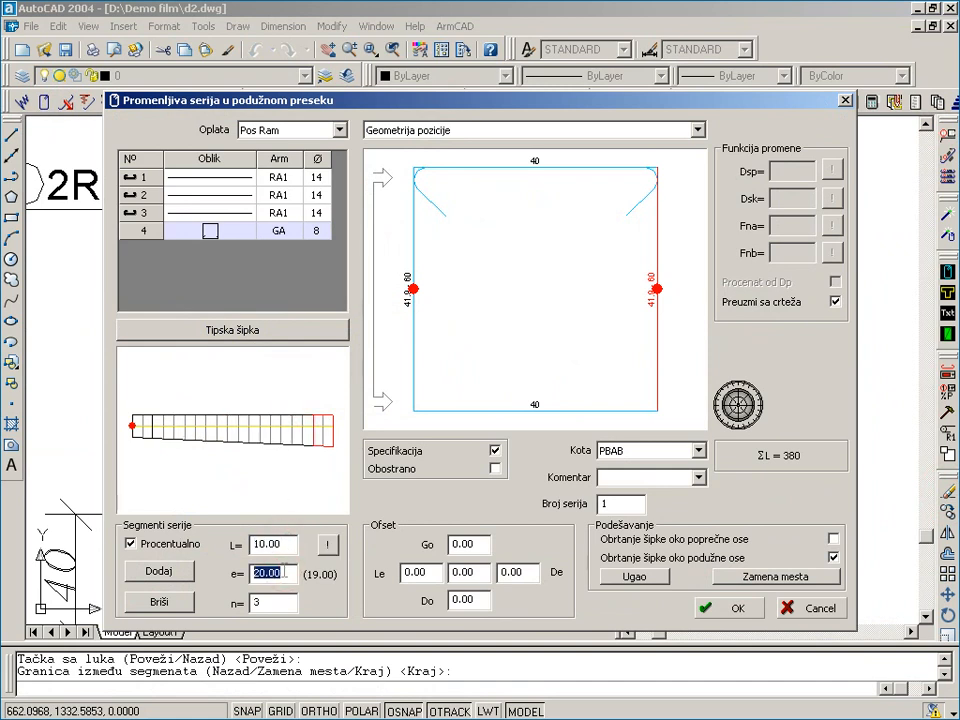
pyautogui.write('10')
pyautogui.press('Tab')
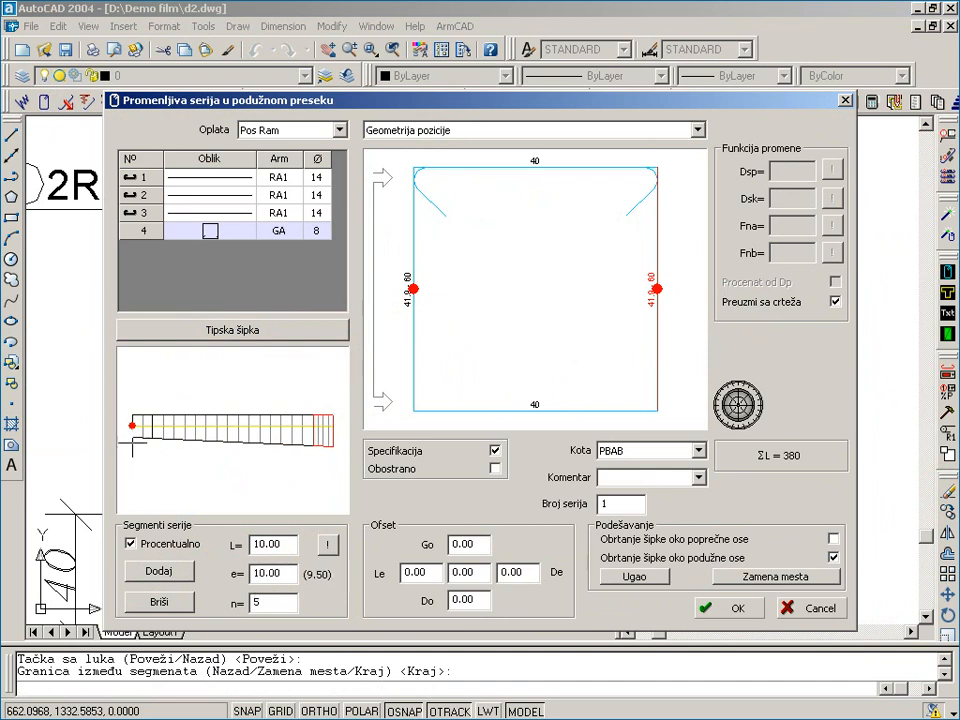
# Set the stirrup spacing e of the first segment to 10
pyautogui.click(144, 424)
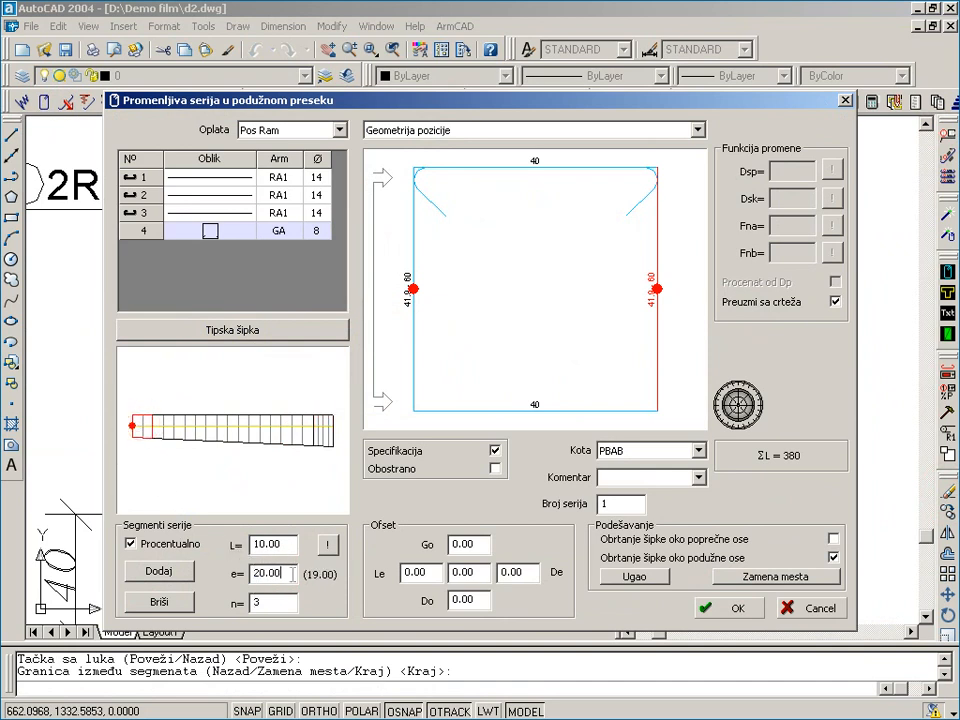
pyautogui.doubleClick(282, 573)
pyautogui.write('10')
pyautogui.press('Tab')
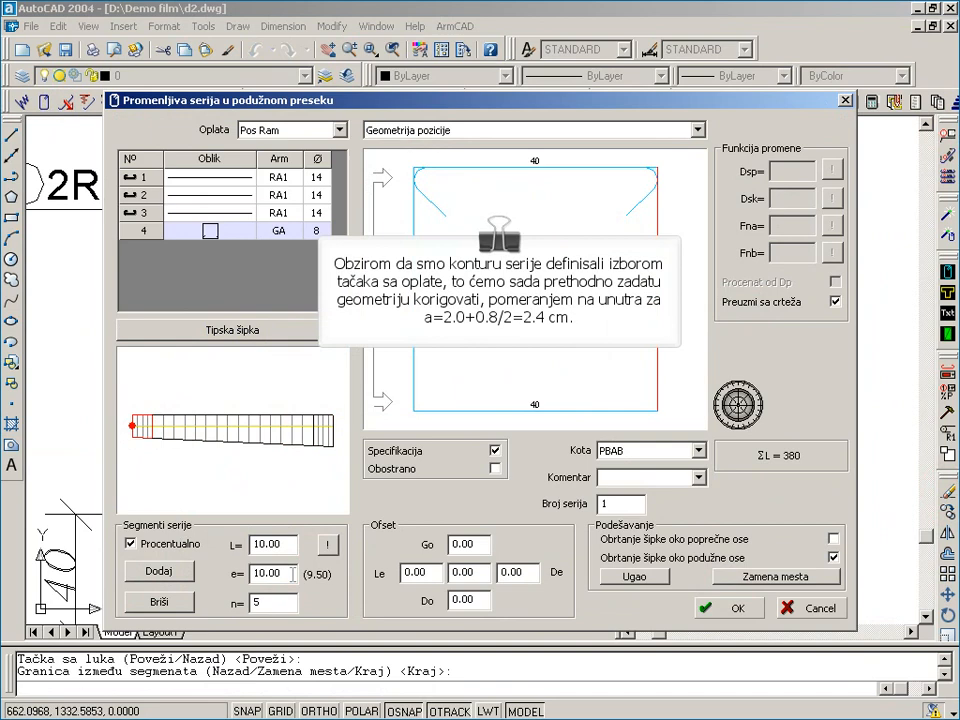
# Offset the series contour inward by 2.4 cm on all four sides
pyautogui.doubleClick(480, 572)
pyautogui.write('2.4')
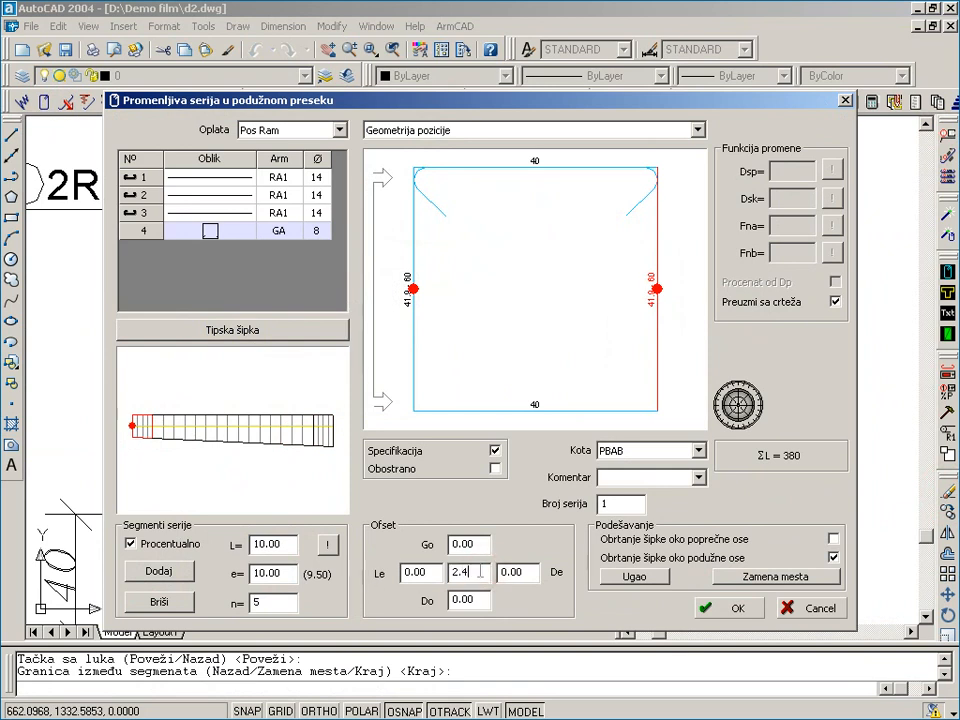
pyautogui.press('Tab')
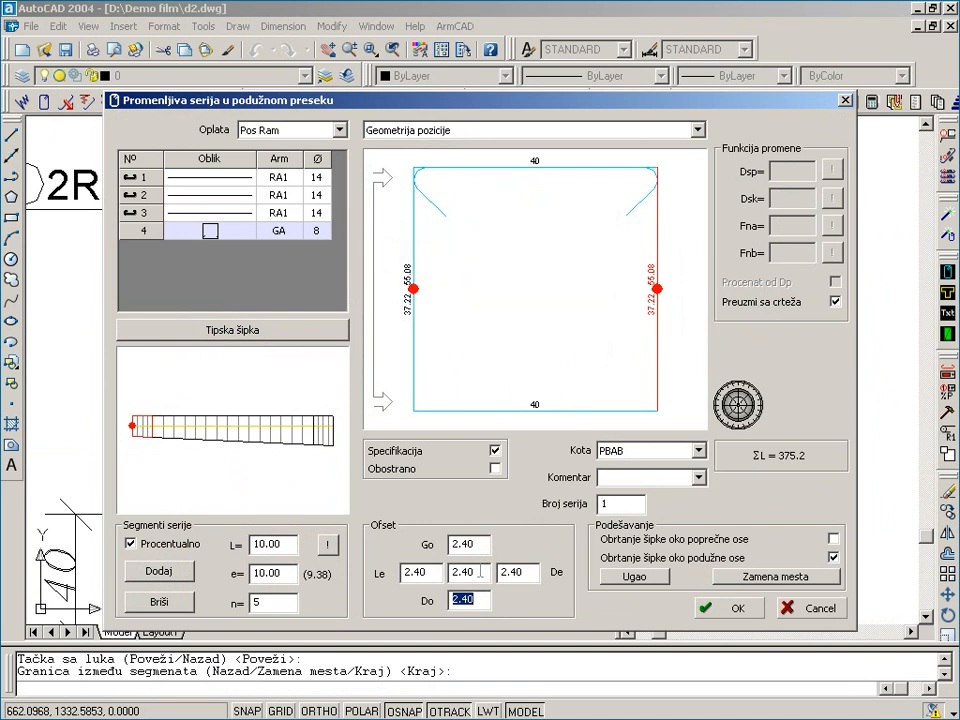
# Preview the stirrup series in elevation and in 3D, accept it, and place its series line beside the left column's inner face with ortho on
pyautogui.click(448, 132)
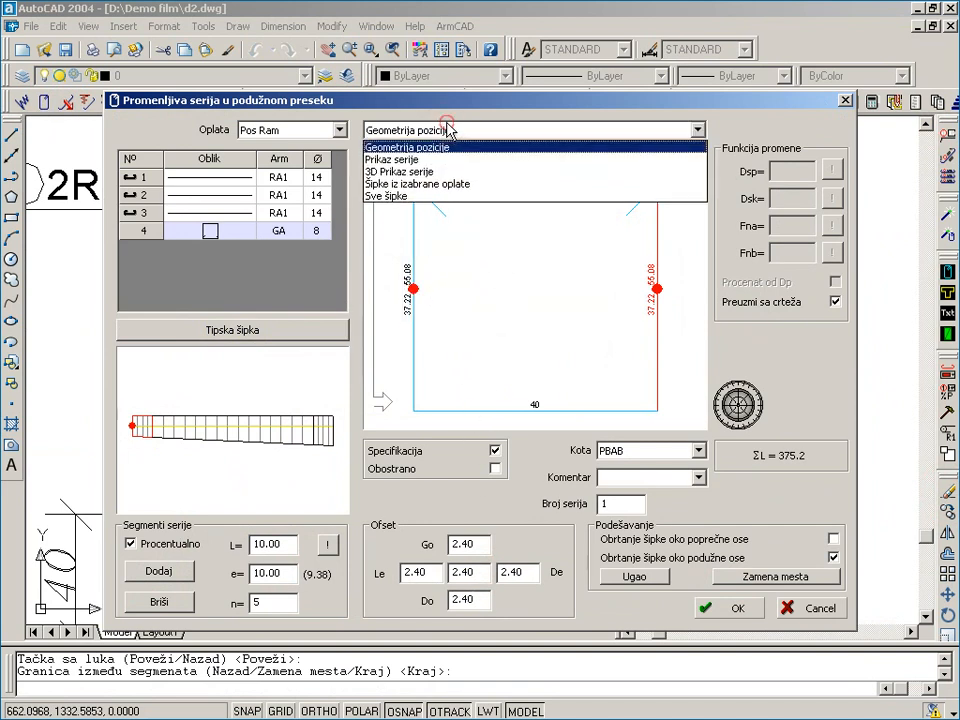
pyautogui.click(426, 160)
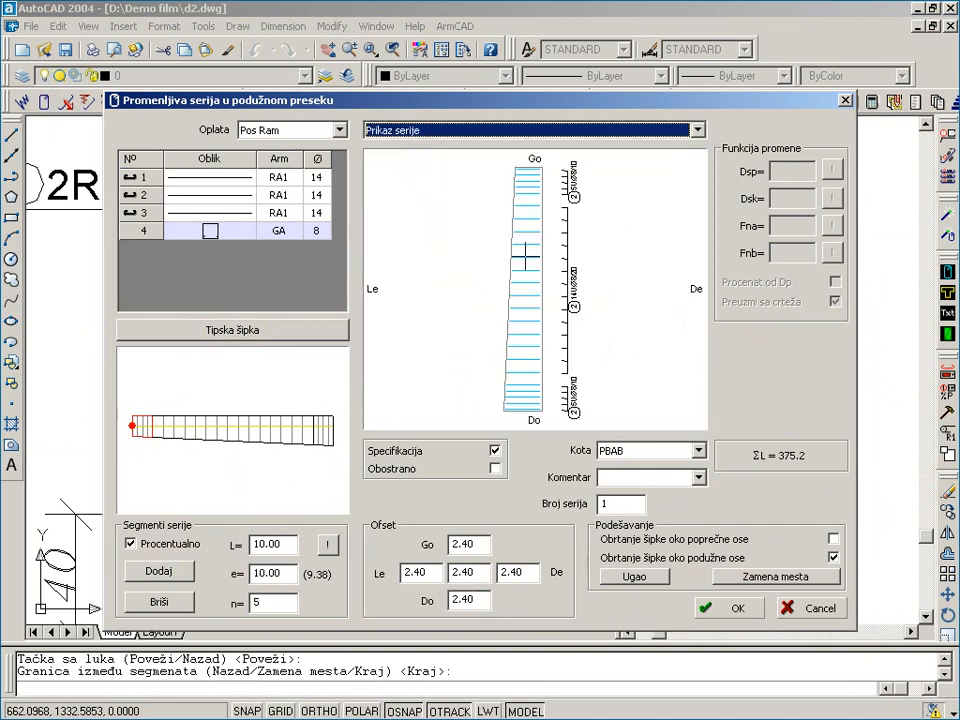
pyautogui.click(443, 133)
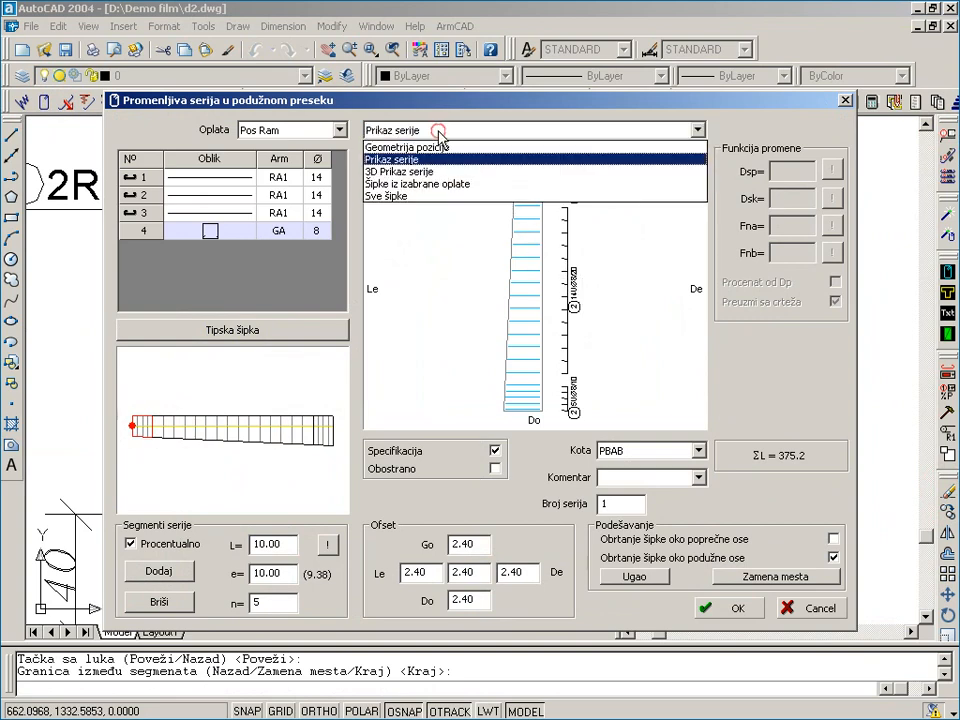
pyautogui.click(428, 171)
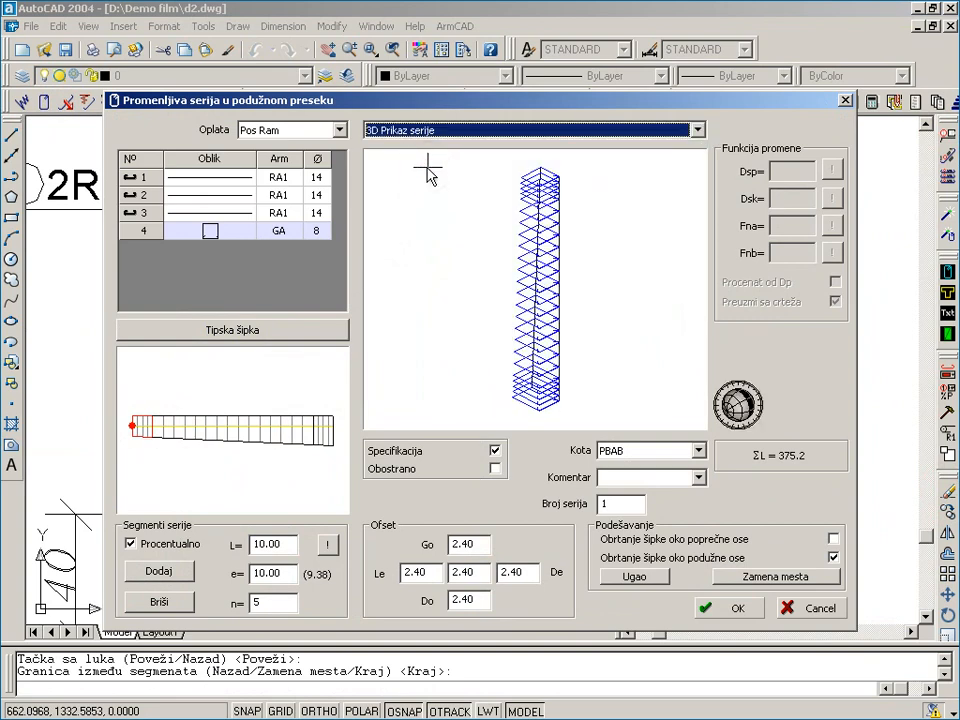
pyautogui.click(712, 609)
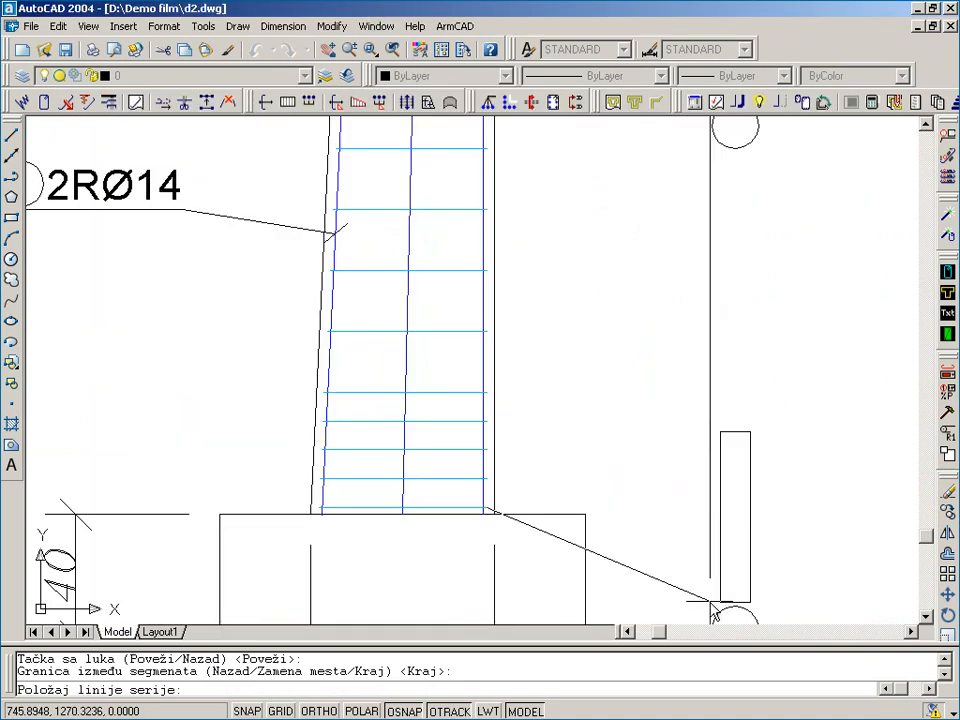
pyautogui.scroll(-4, 603, 476)
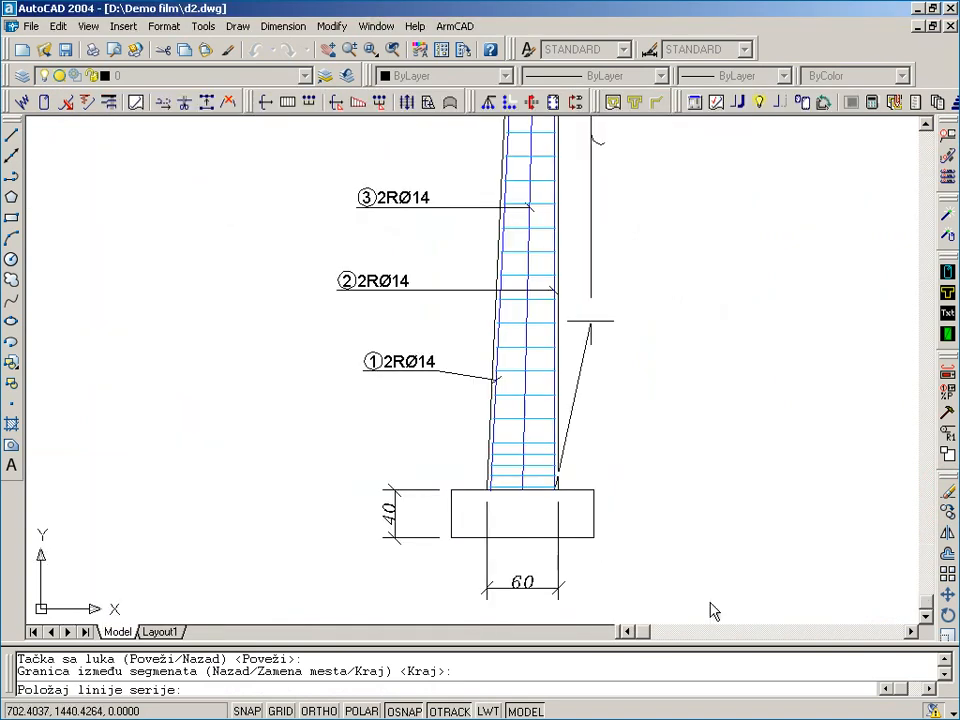
pyautogui.press('F8')
pyautogui.click(712, 609)
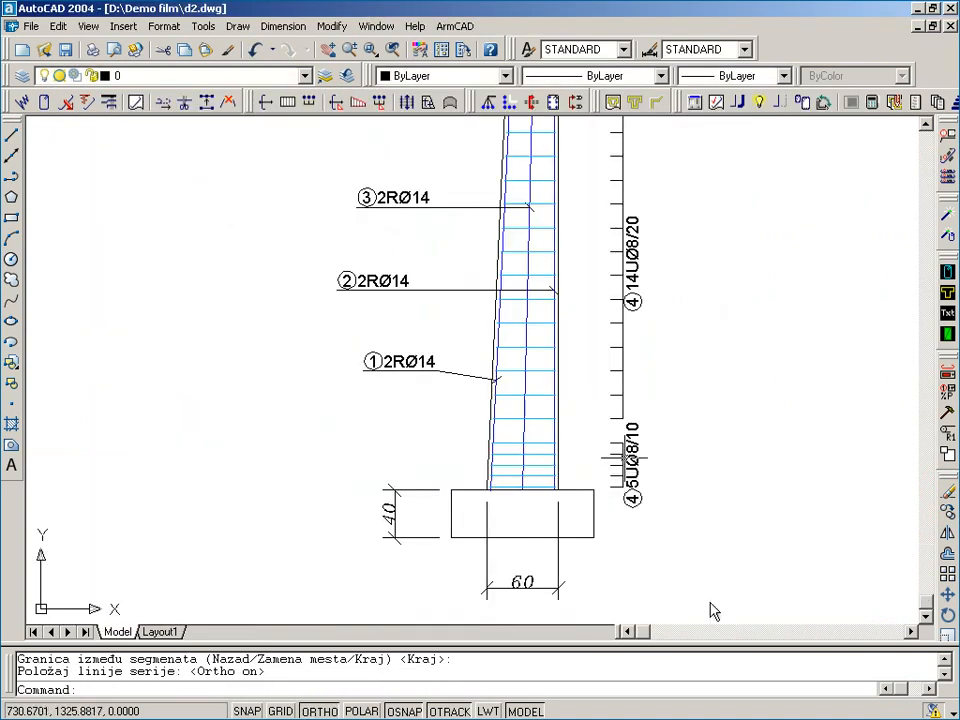
# Define a spiral stirrup along the right column's full clear height, with its diameter spanning the column width and a pitch of 15
pyautogui.scroll(-4, 628, 345)
pyautogui.scroll(3, 632, 345)
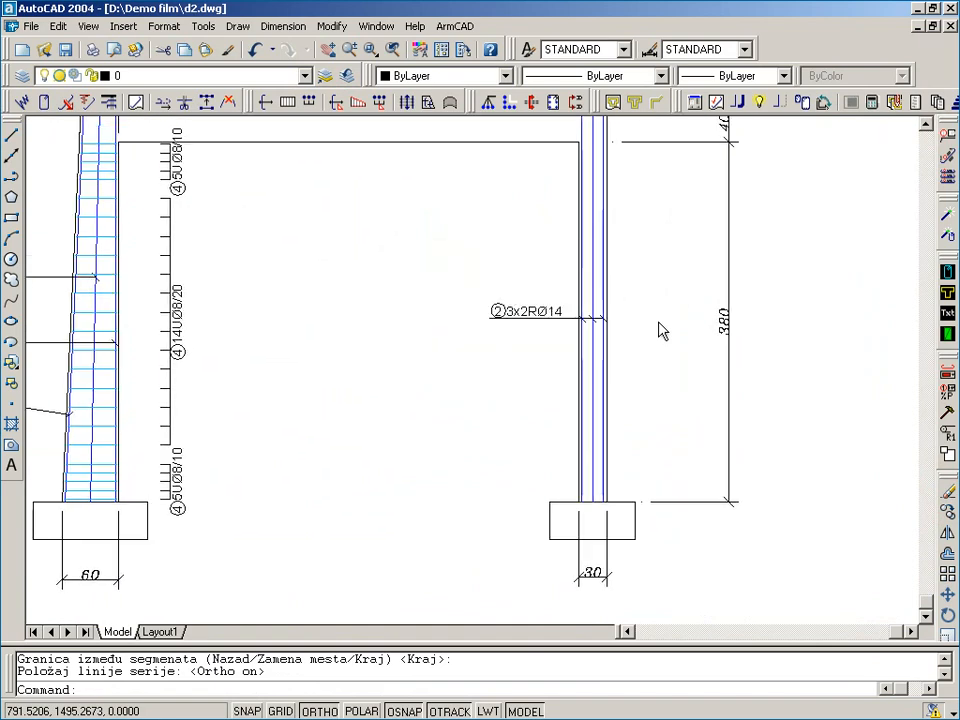
pyautogui.click(44, 101)
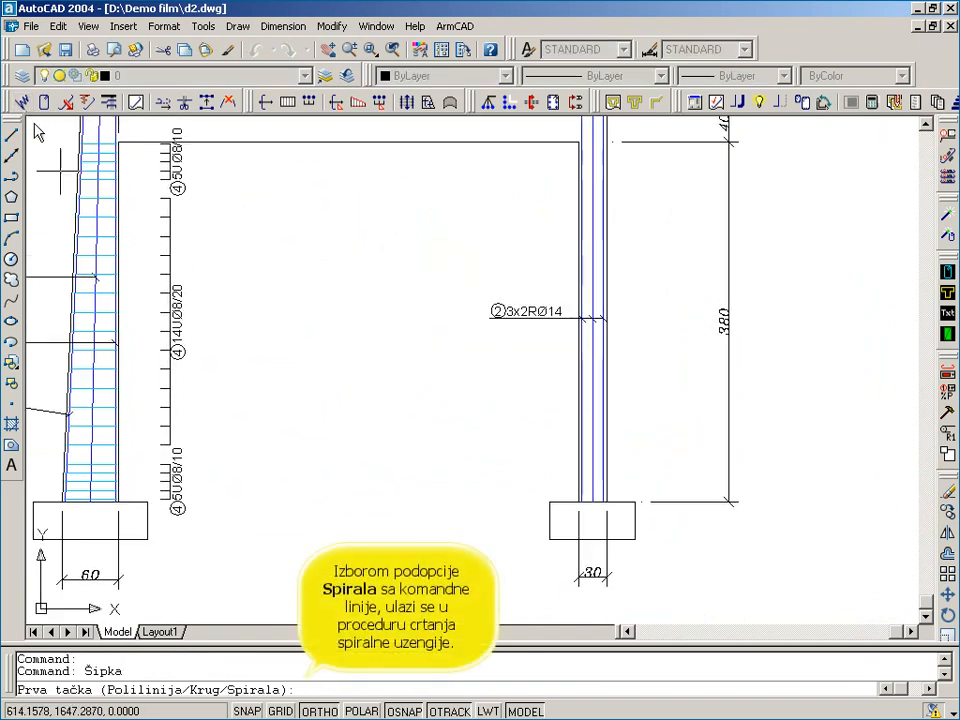
pyautogui.write('s')
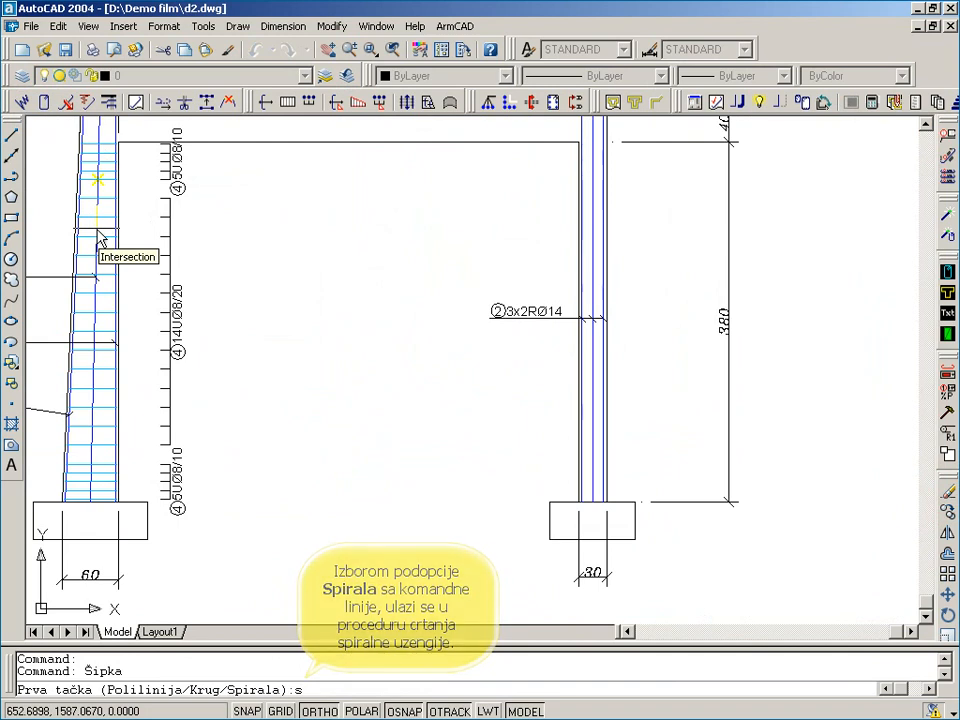
pyautogui.press('Return')
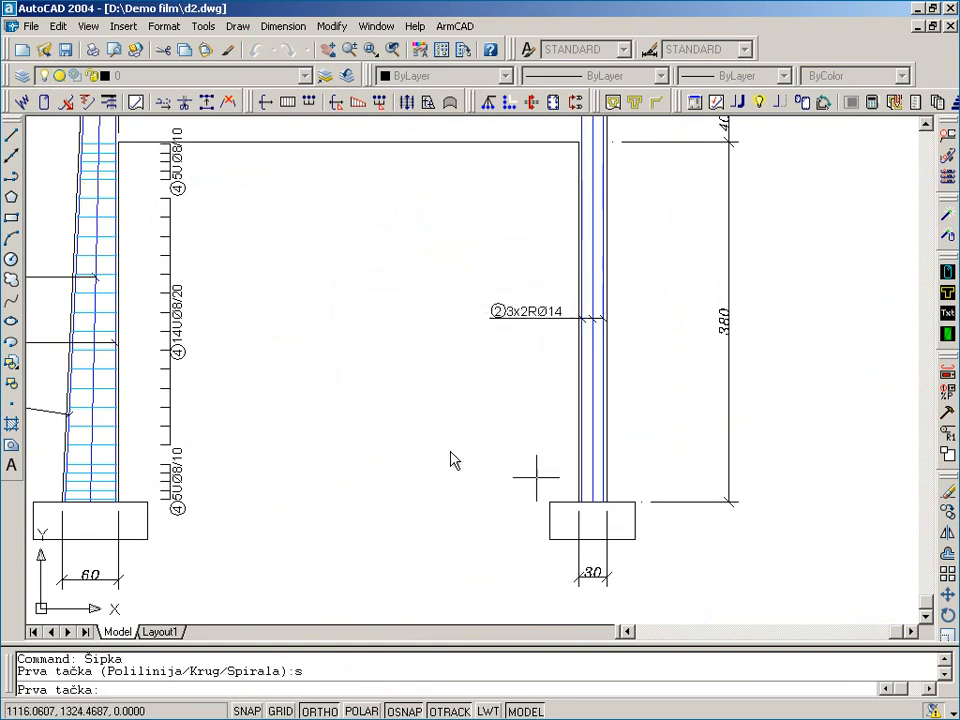
pyautogui.click(578, 145)
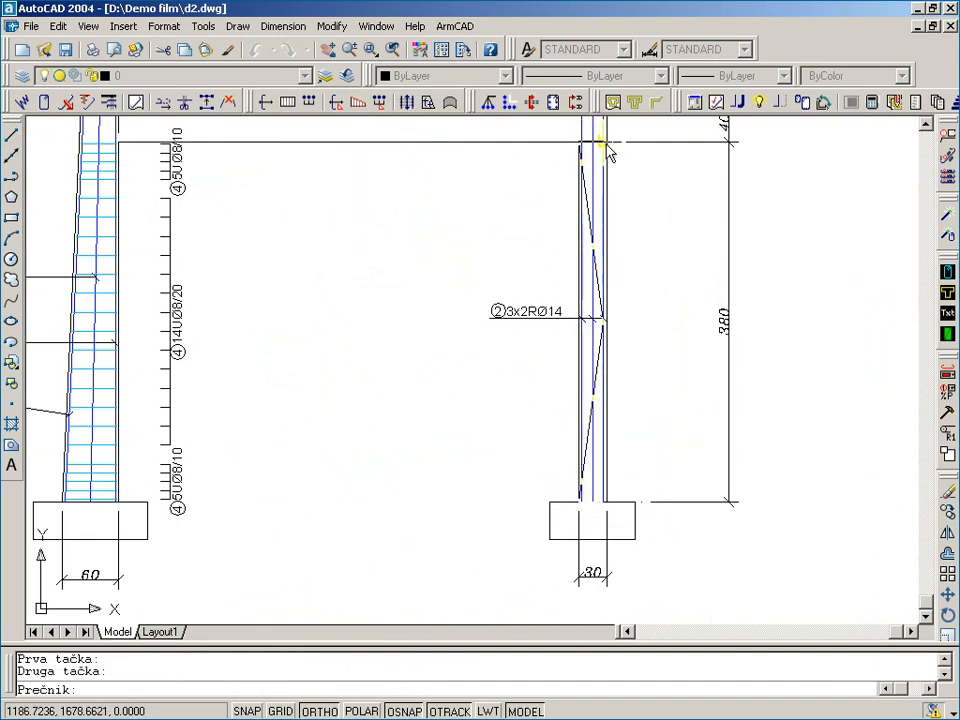
pyautogui.click(604, 145)
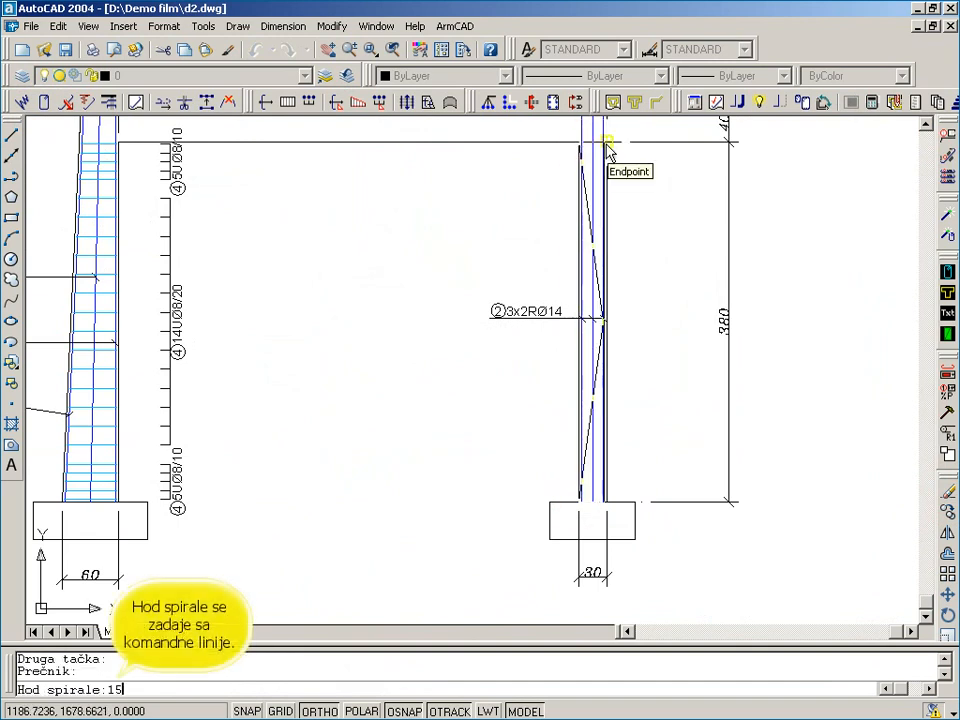
pyautogui.press('Return')
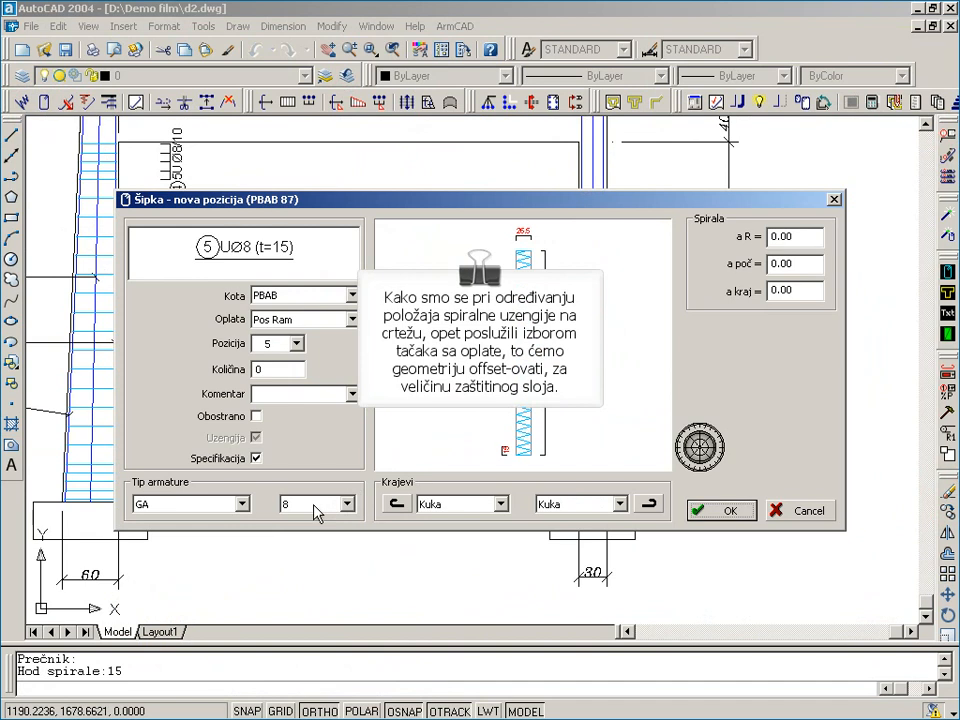
# Set the spiral's radial cover a R to 2 and place its label between the right column and the 380 dimension
pyautogui.click(819, 236)
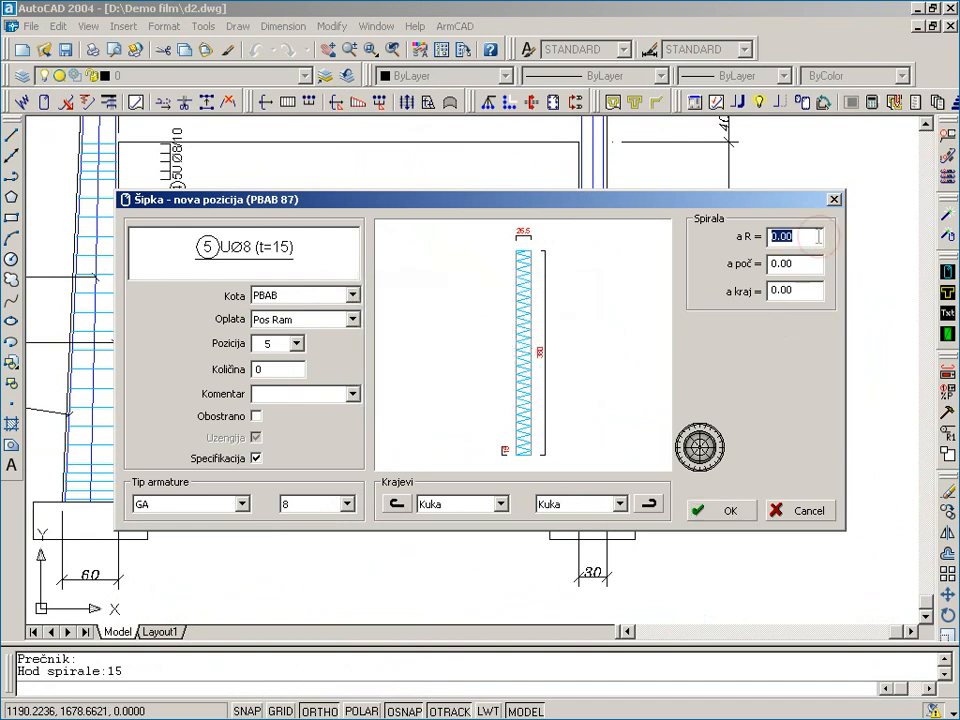
pyautogui.write('2')
pyautogui.press('Tab')
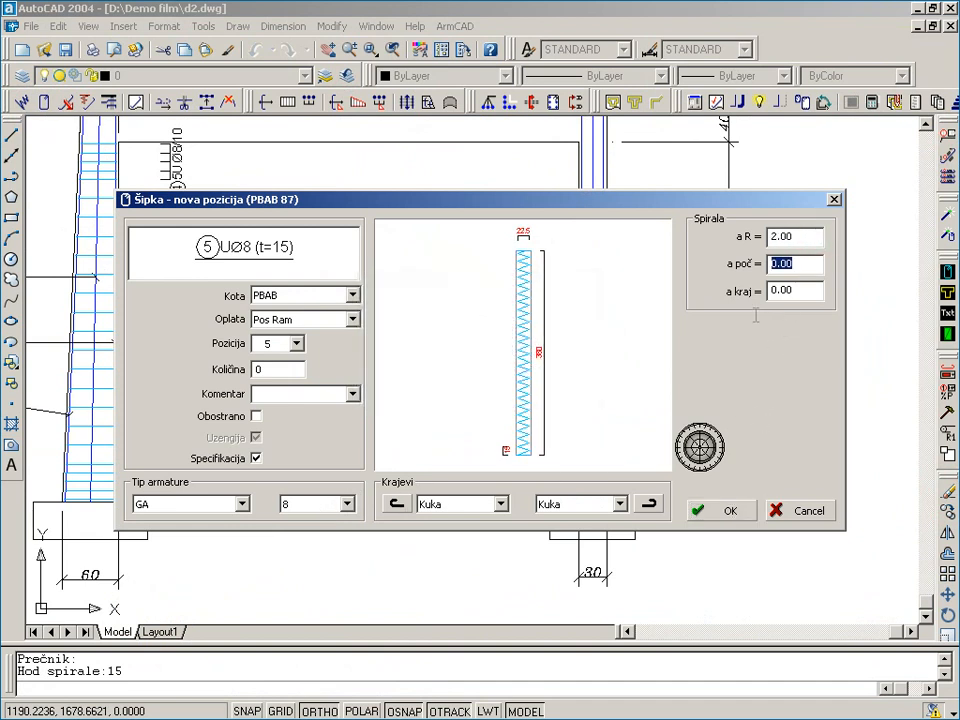
pyautogui.click(733, 510)
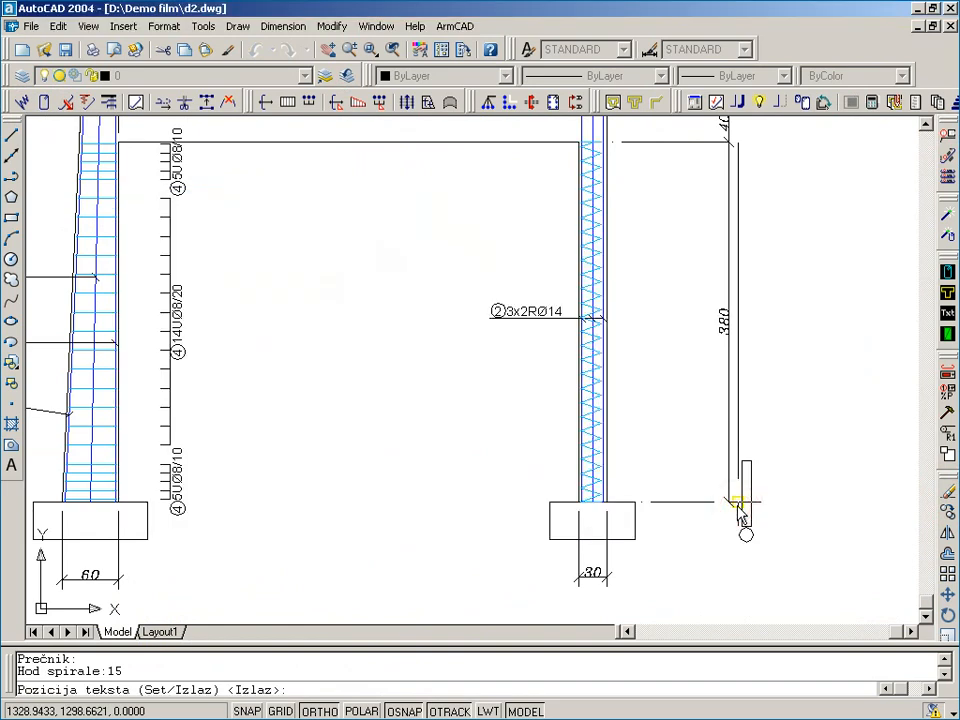
pyautogui.click(650, 318)
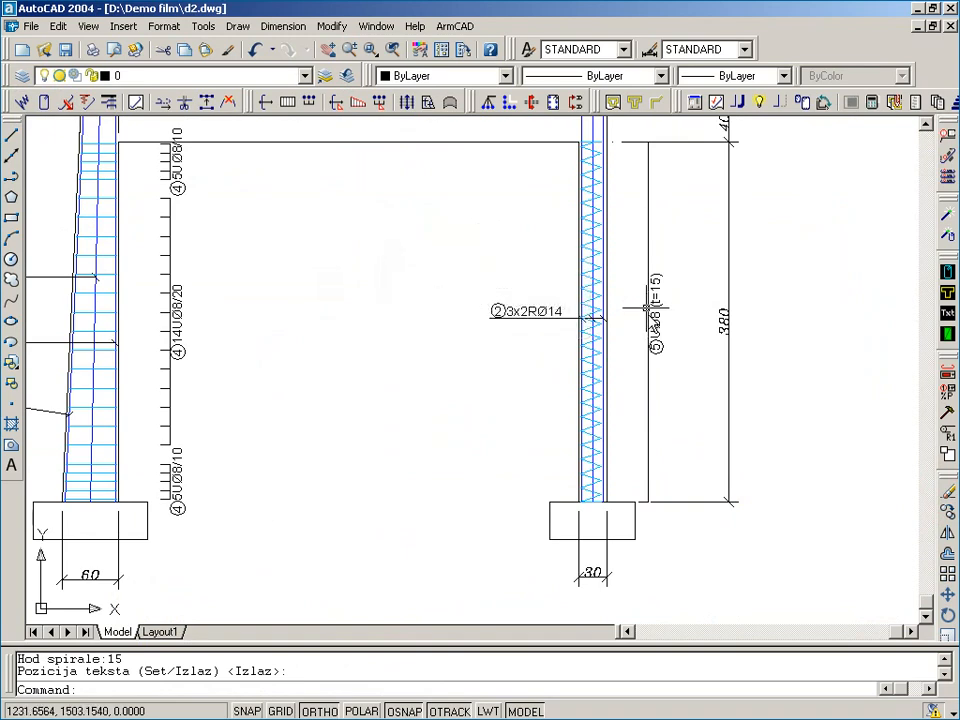
# Generate the reinforcement report and examine the specification rows of the variable stirrups and the spiral before returning to the drawing
pyautogui.click(450, 26)
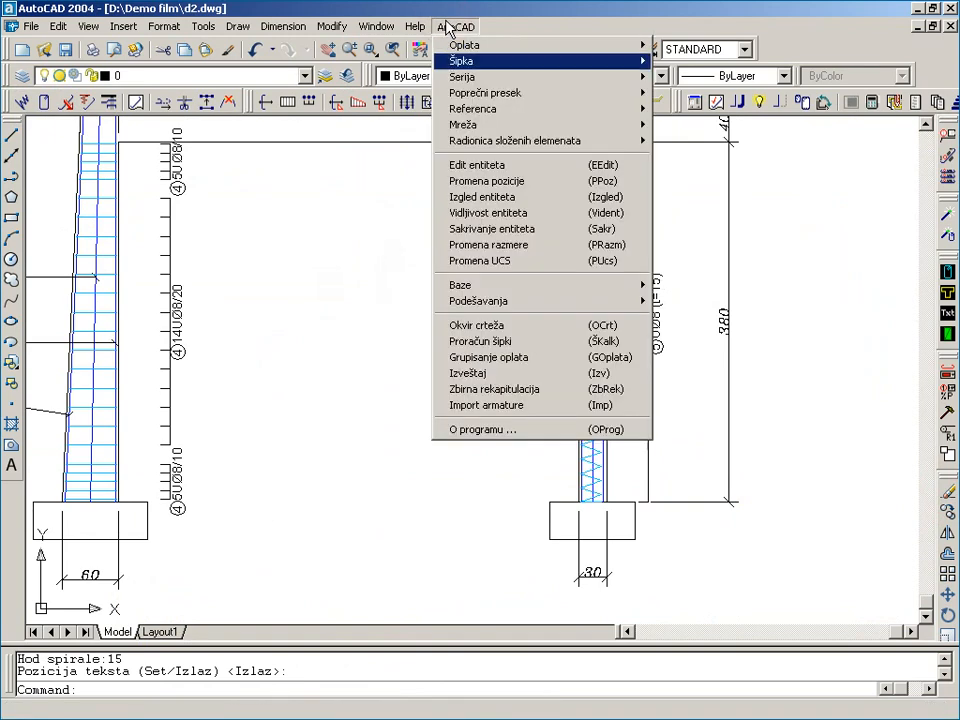
pyautogui.click(473, 373)
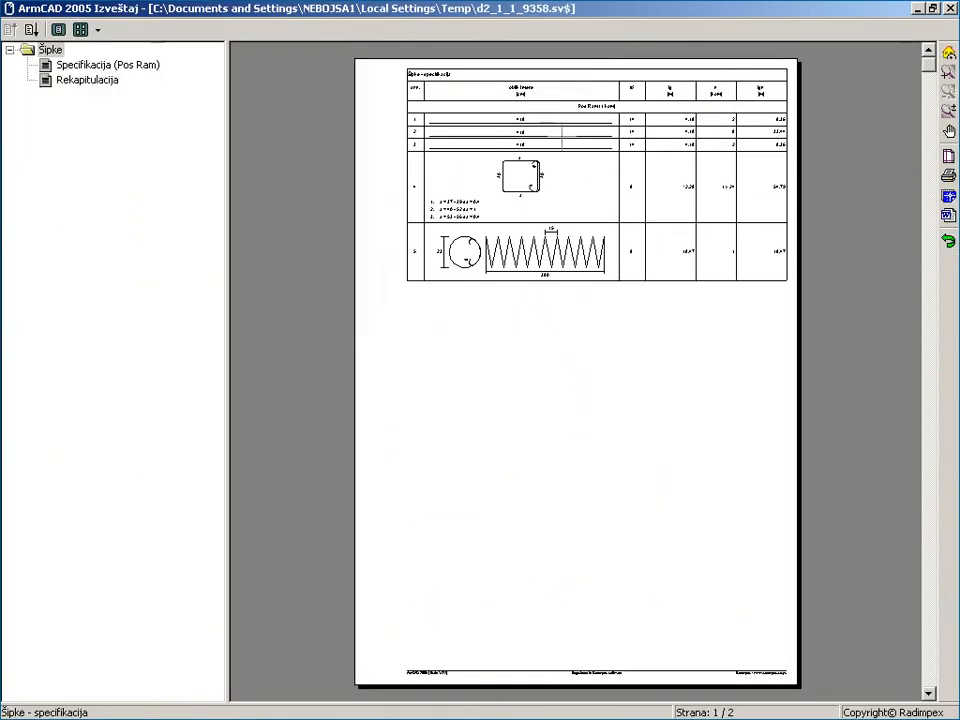
pyautogui.scroll(2, 476, 174)
pyautogui.scroll(1, 475, 174)
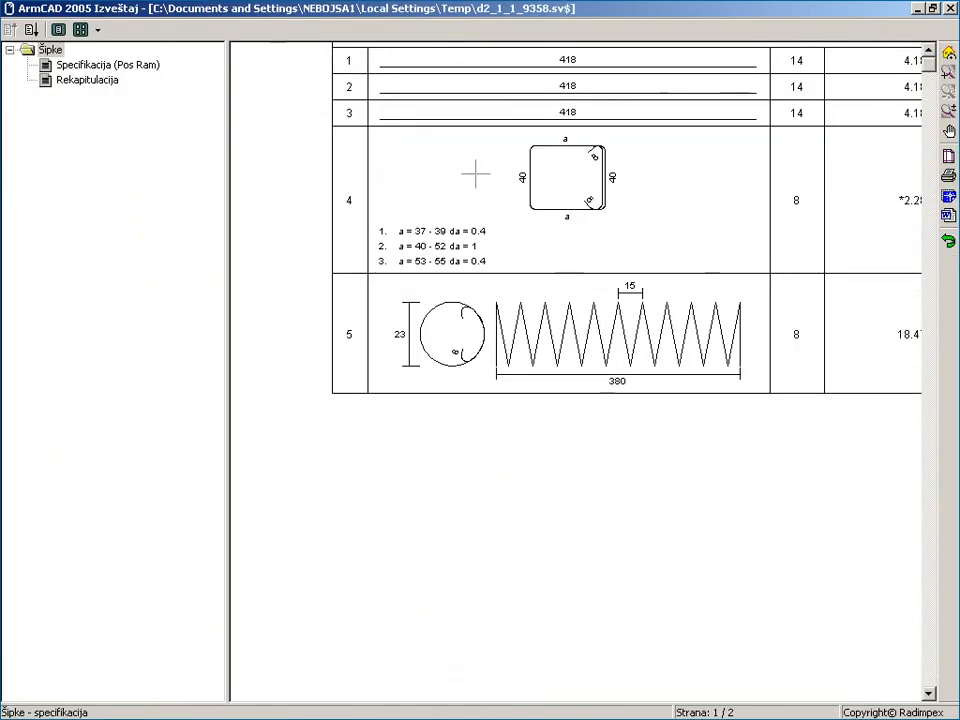
pyautogui.scroll(1, 475, 174)
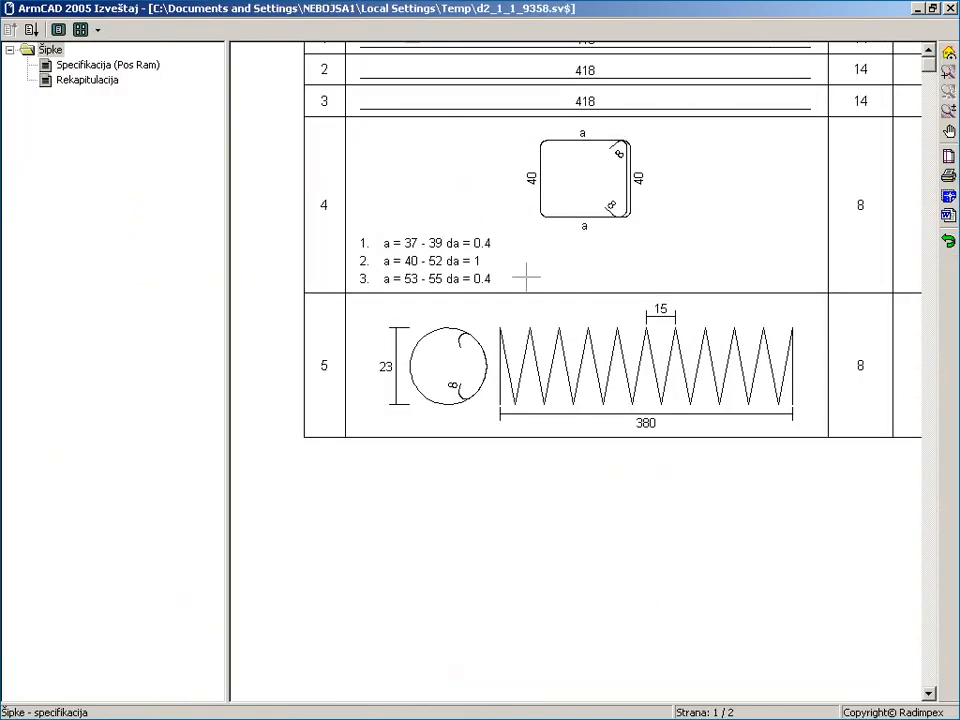
pyautogui.scroll(1, 620, 348)
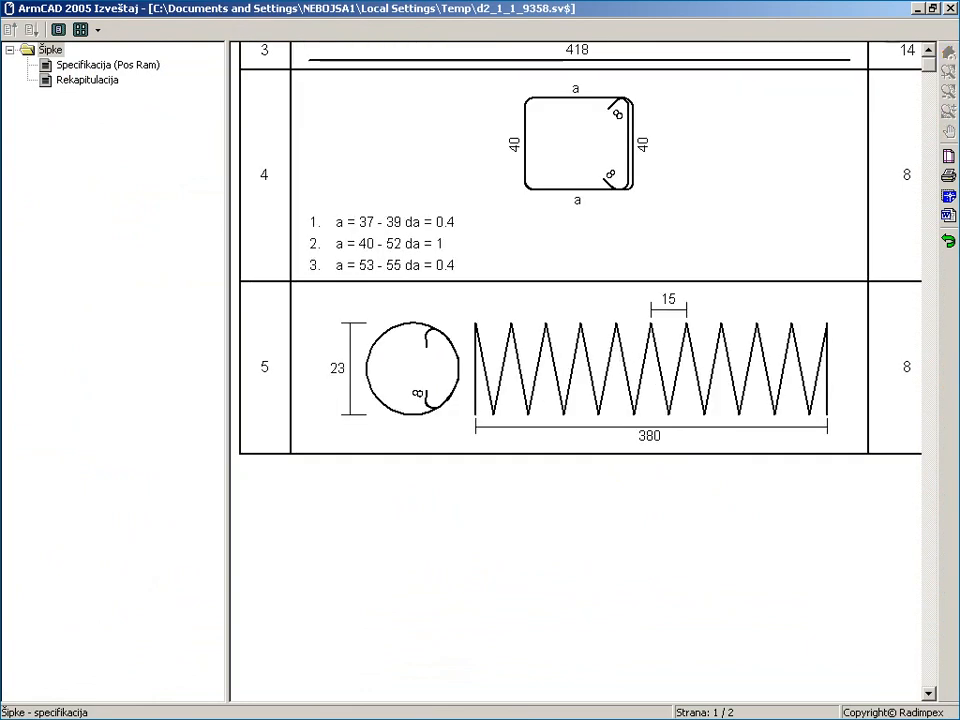
pyautogui.moveTo(620, 348); pyautogui.dragTo(329, 350, button='middle')
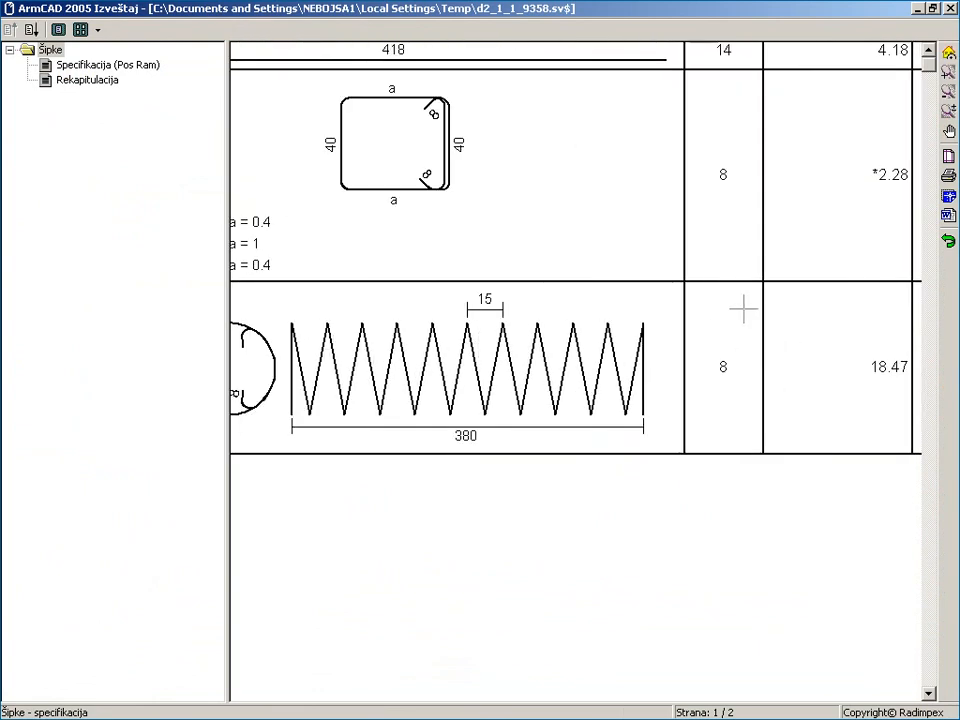
pyautogui.click(949, 242)
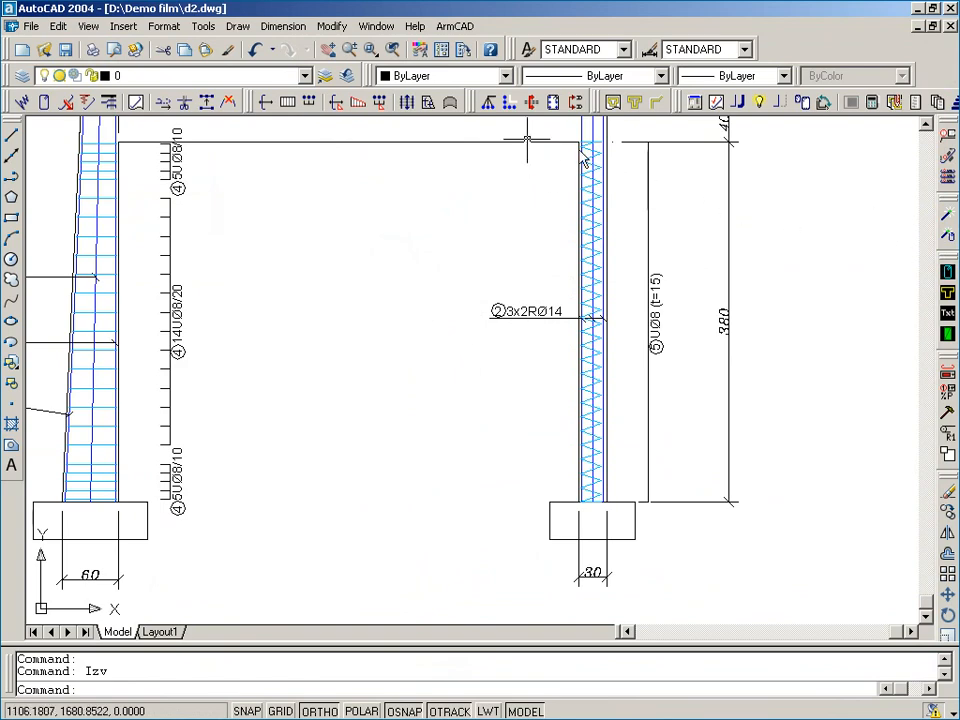
# Extract a cross-section at 1:20 scale through the right column below its bar label and place it right of the 380 dimension
pyautogui.click(533, 105)
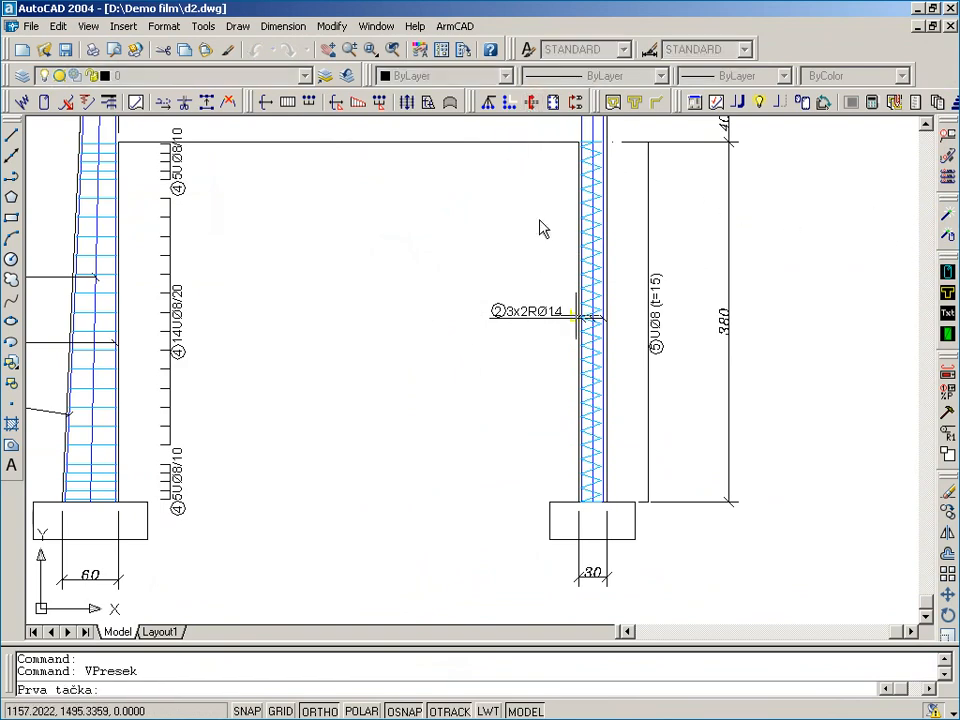
pyautogui.click(619, 390)
pyautogui.click(543, 390)
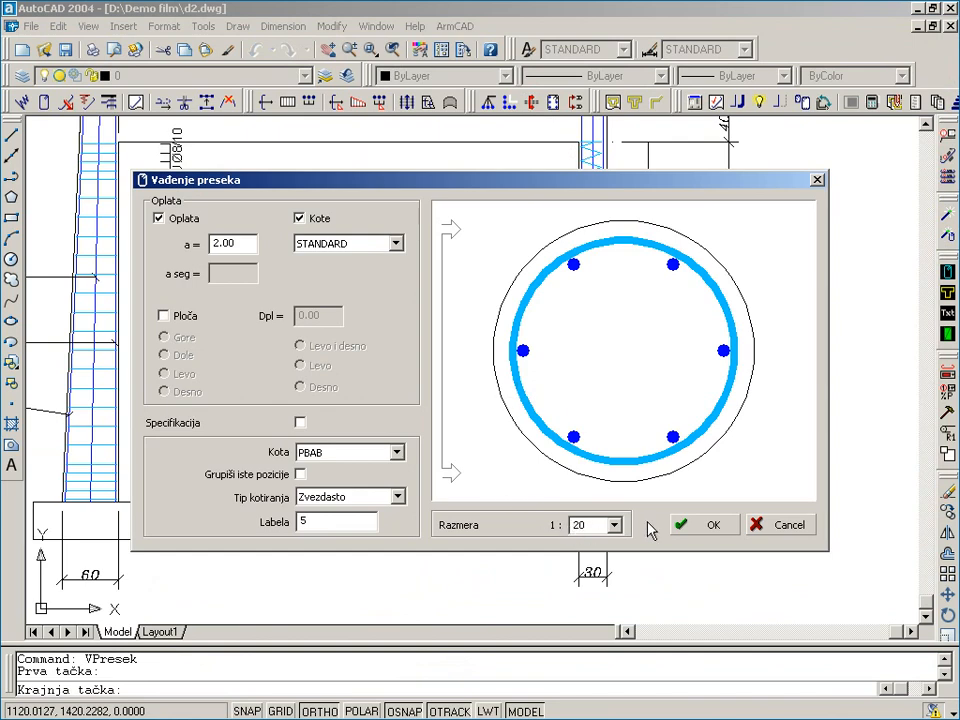
pyautogui.click(697, 523)
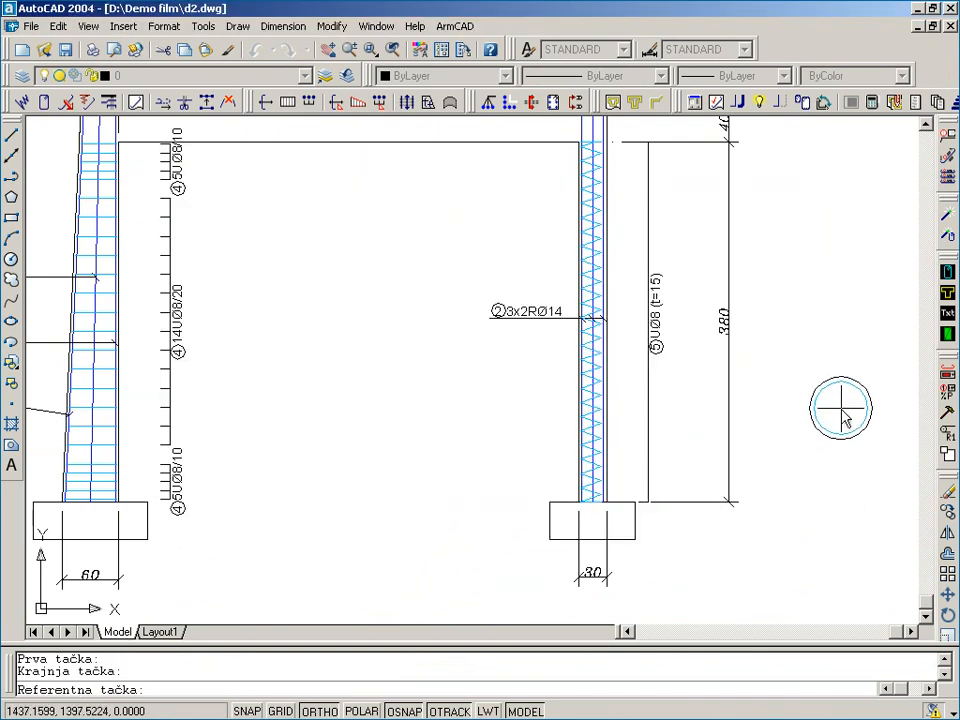
pyautogui.click(843, 410)
pyautogui.click(864, 417)
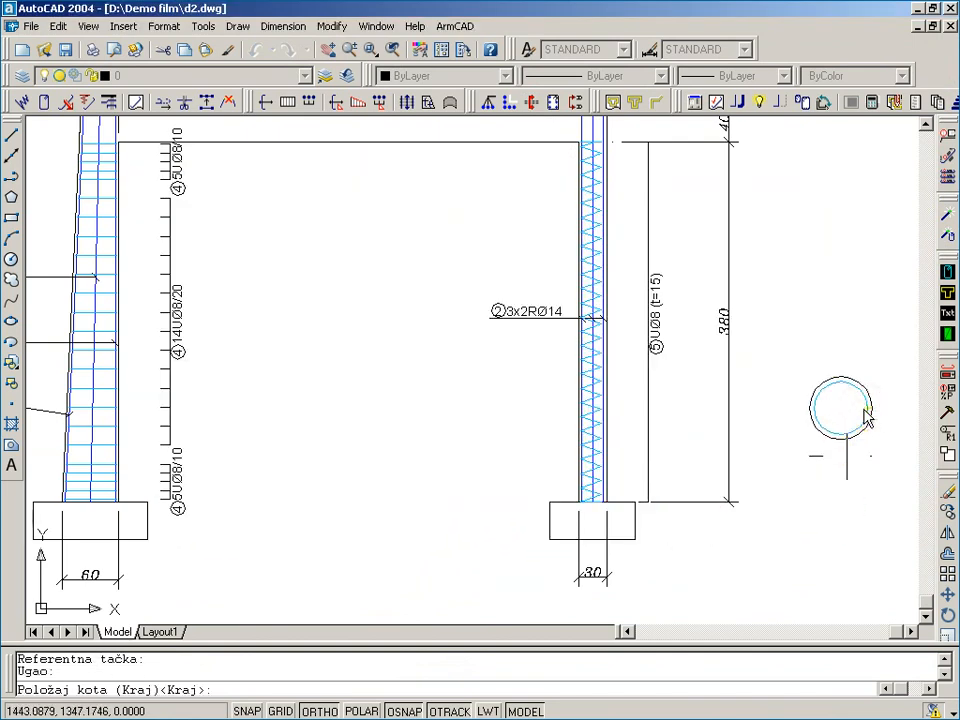
# Place the cross-section's width dimension below it and a star-type label for its longitudinal bars above it
pyautogui.click(843, 471)
pyautogui.click(840, 350)
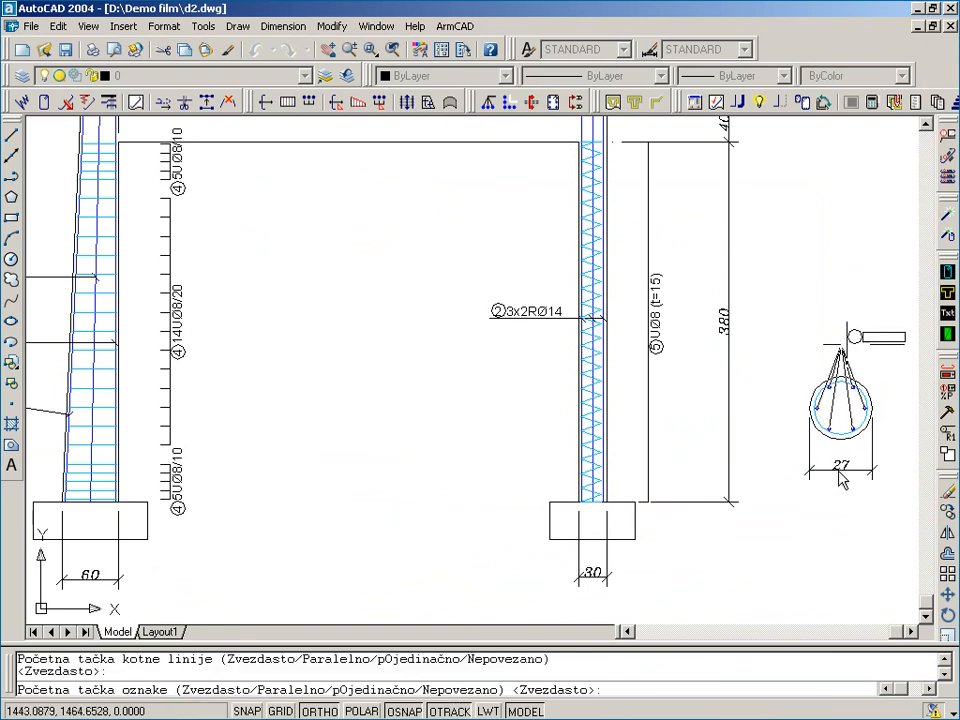
pyautogui.click(864, 356)
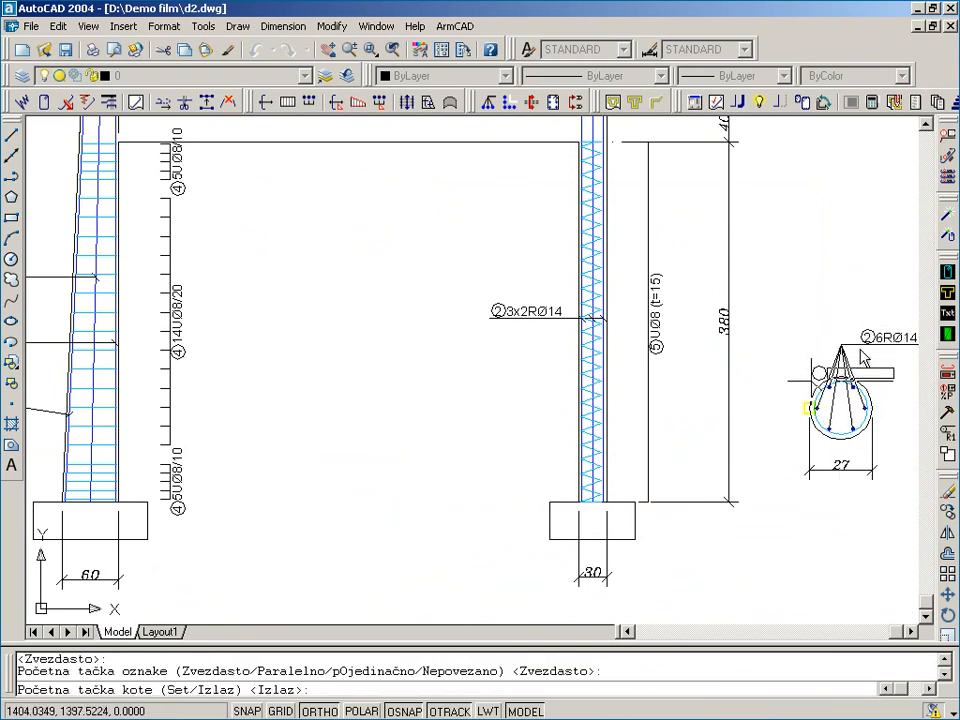
# Place a label with a slanted leader for the spiral left of the round cross-section and centre the section title above its bar label
pyautogui.click(806, 377)
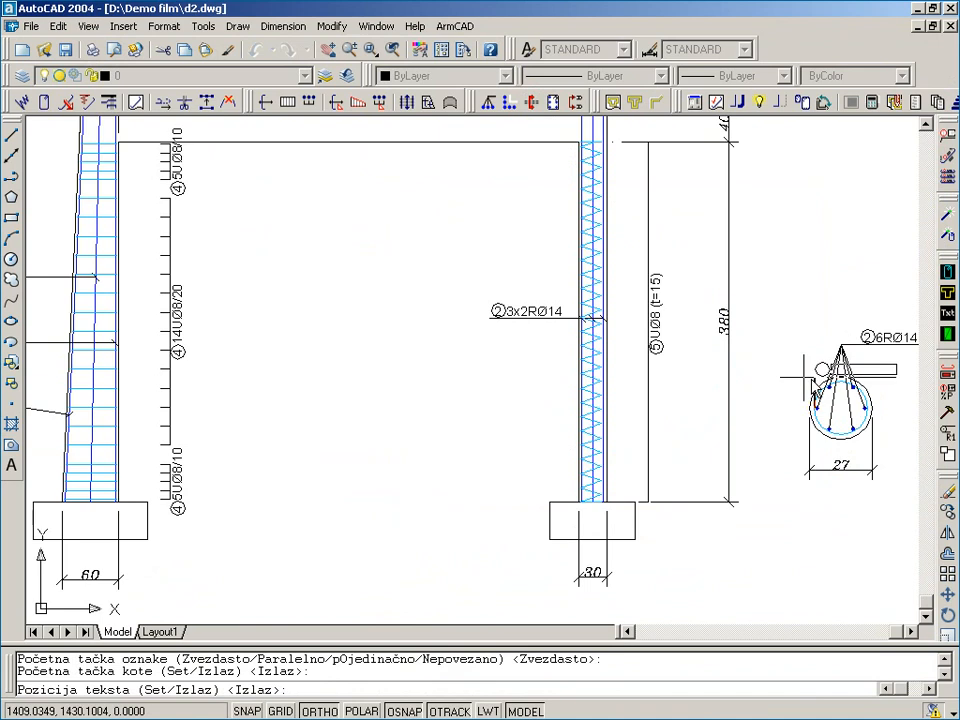
pyautogui.press('F8')
pyautogui.click(785, 372)
pyautogui.press('F8')
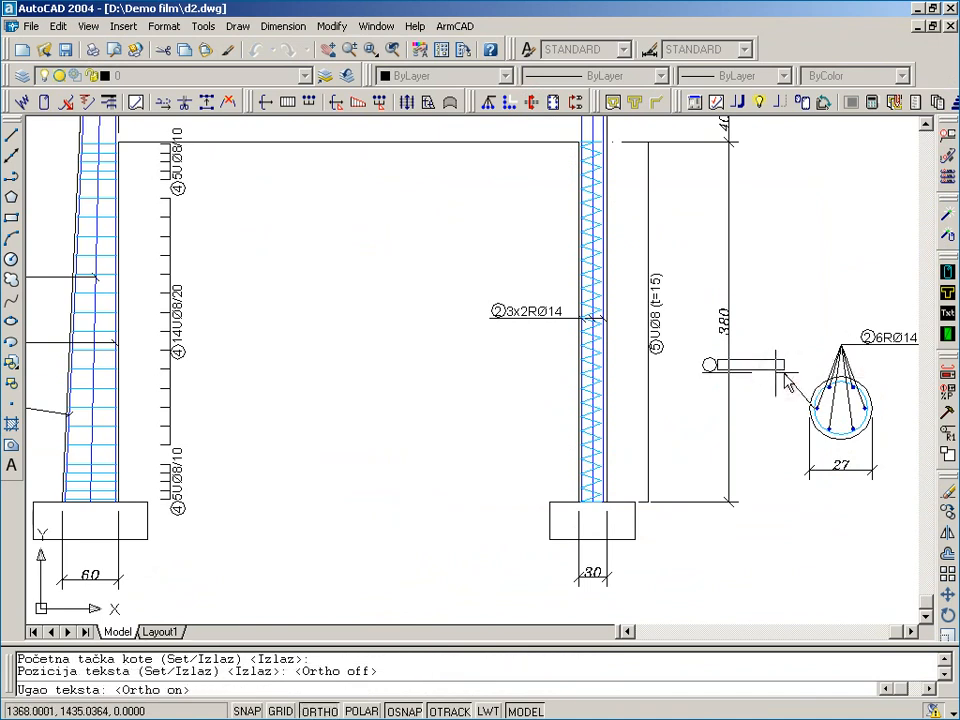
pyautogui.click(786, 374)
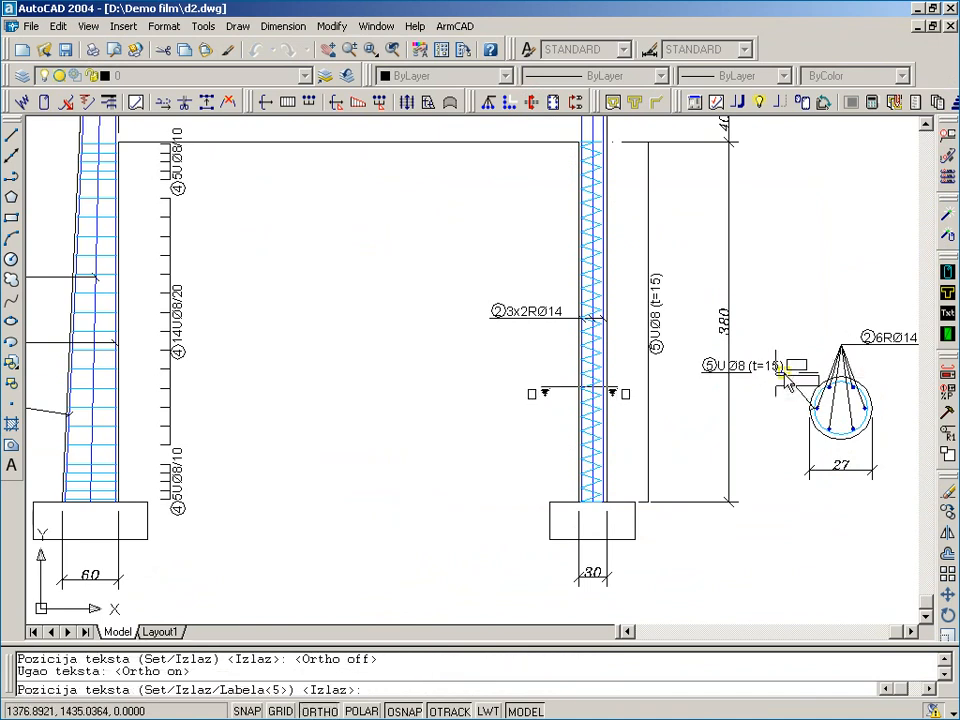
pyautogui.click(827, 299)
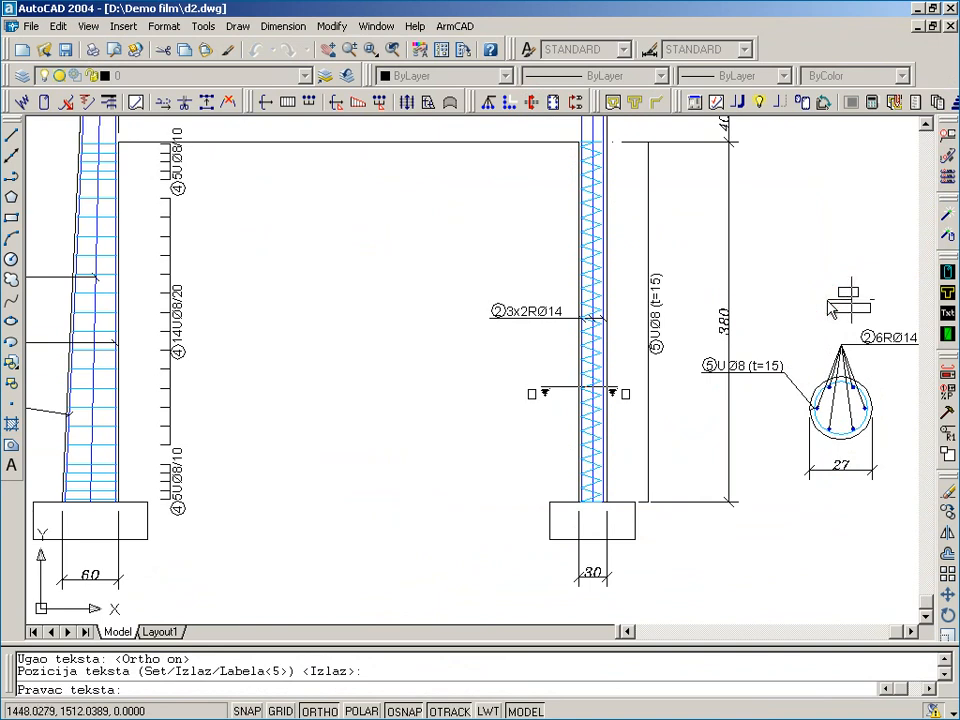
pyautogui.click(829, 308)
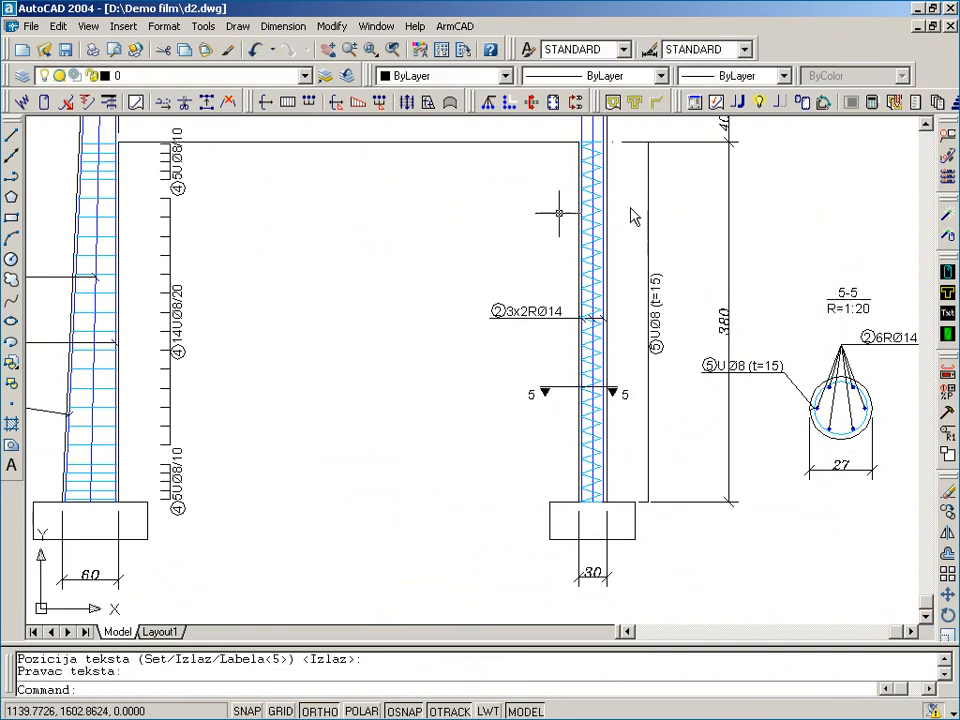
# Extract a 1:20 cross-section through the middle of the left column, place it between the columns, and position its width and height dimensions outside its edges
pyautogui.click(533, 104)
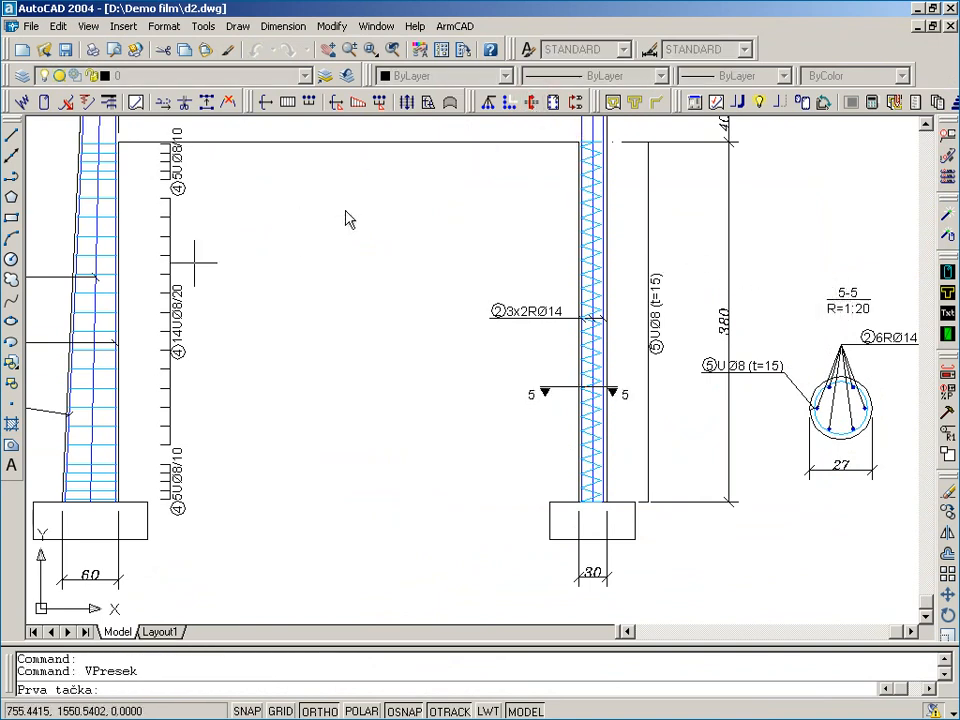
pyautogui.click(112, 297)
pyautogui.click(47, 307)
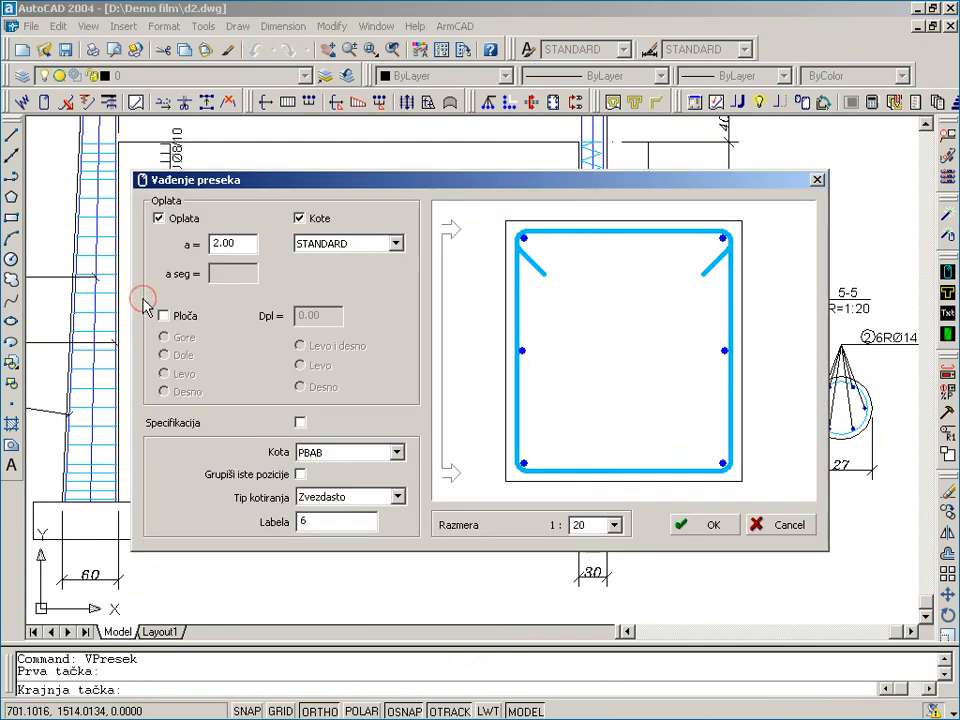
pyautogui.click(700, 526)
pyautogui.click(336, 455)
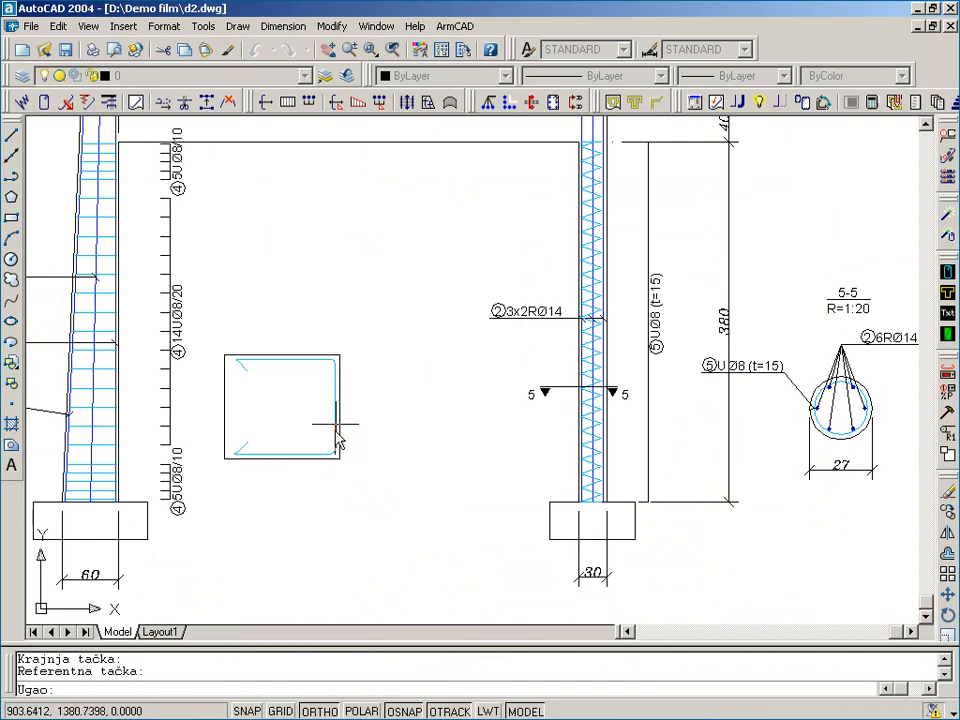
pyautogui.click(338, 418)
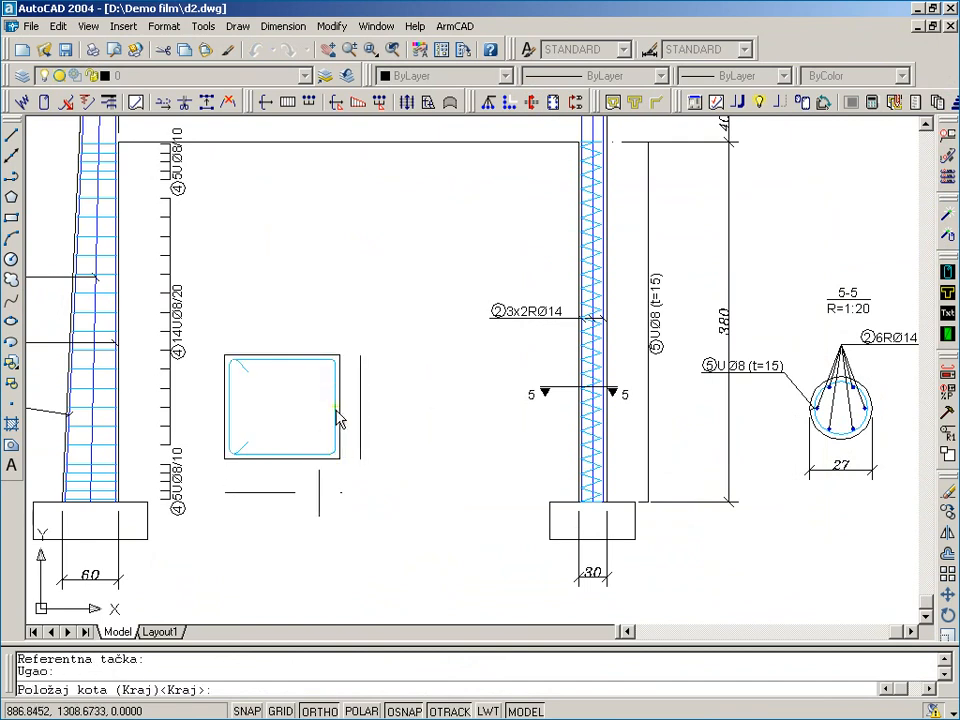
pyautogui.click(383, 512)
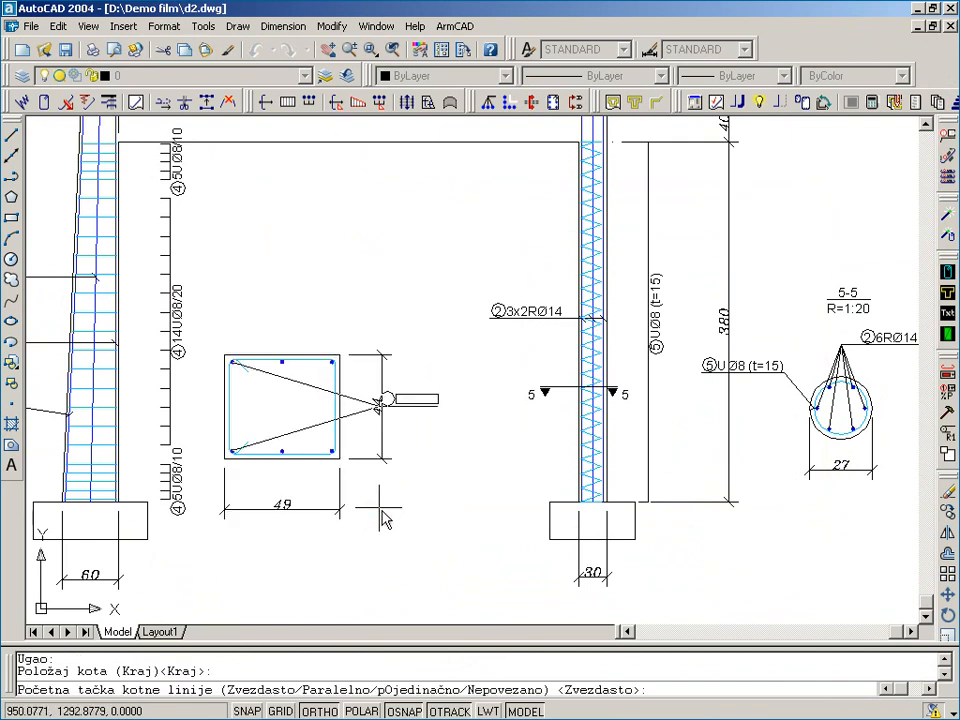
# Place vertical star-type labels for the rectangular section's three bar pairs, side by side below its width dimension
pyautogui.press('Return')
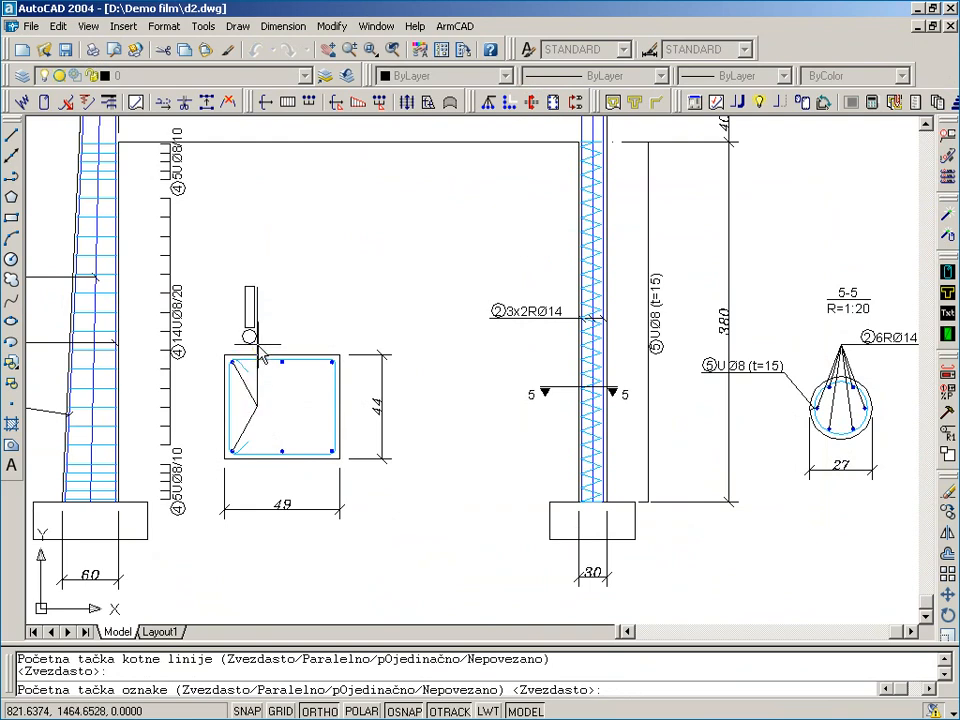
pyautogui.click(258, 545)
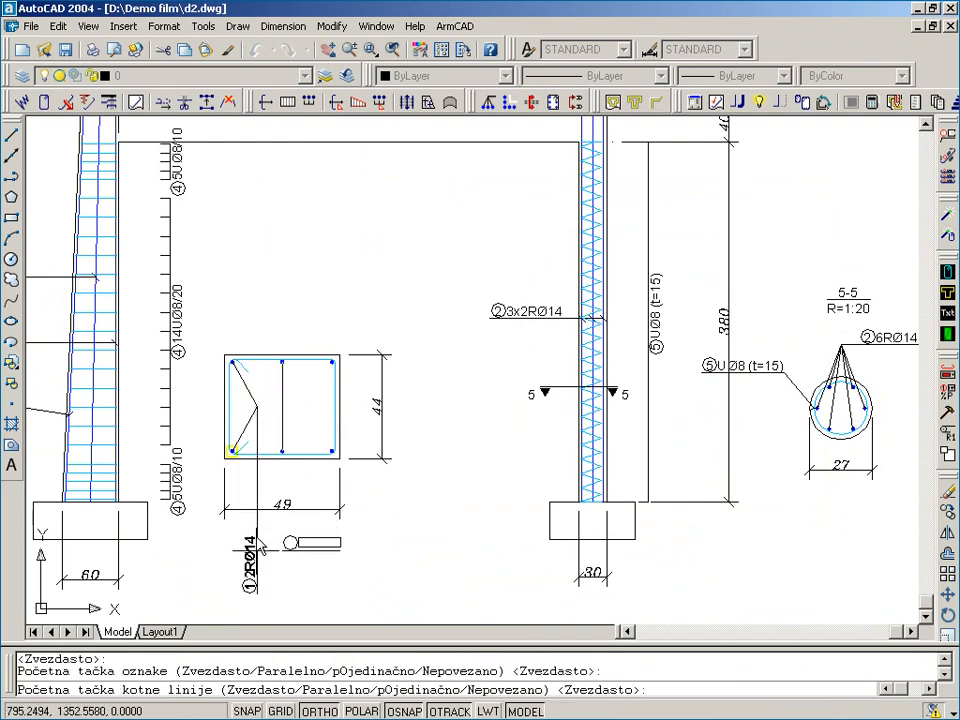
pyautogui.press('Return')
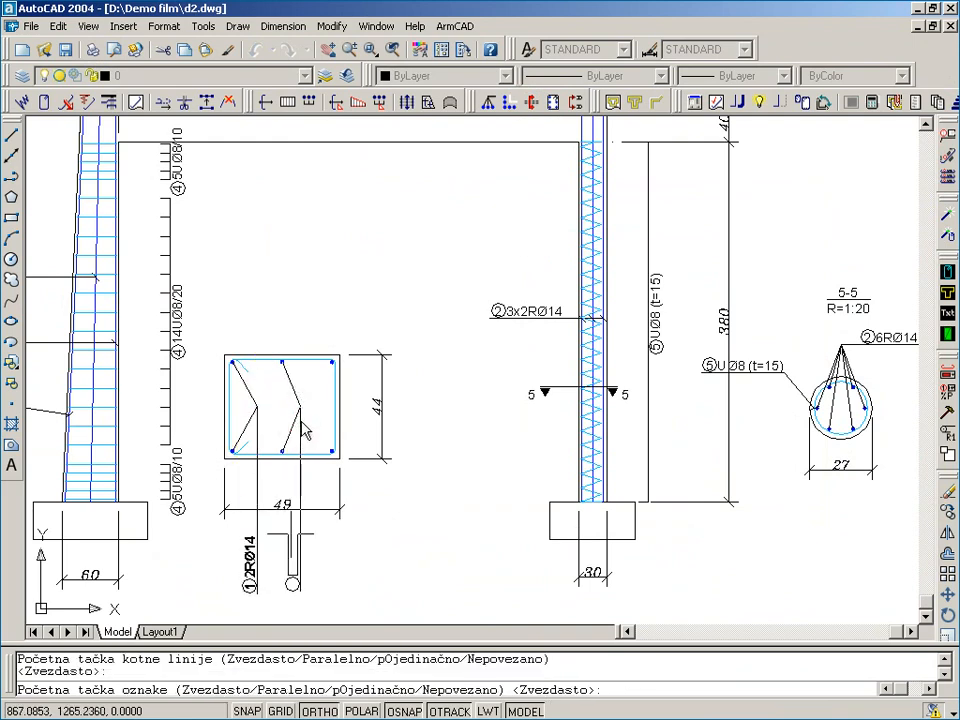
pyautogui.click(292, 532)
pyautogui.click(320, 412)
pyautogui.press('Return')
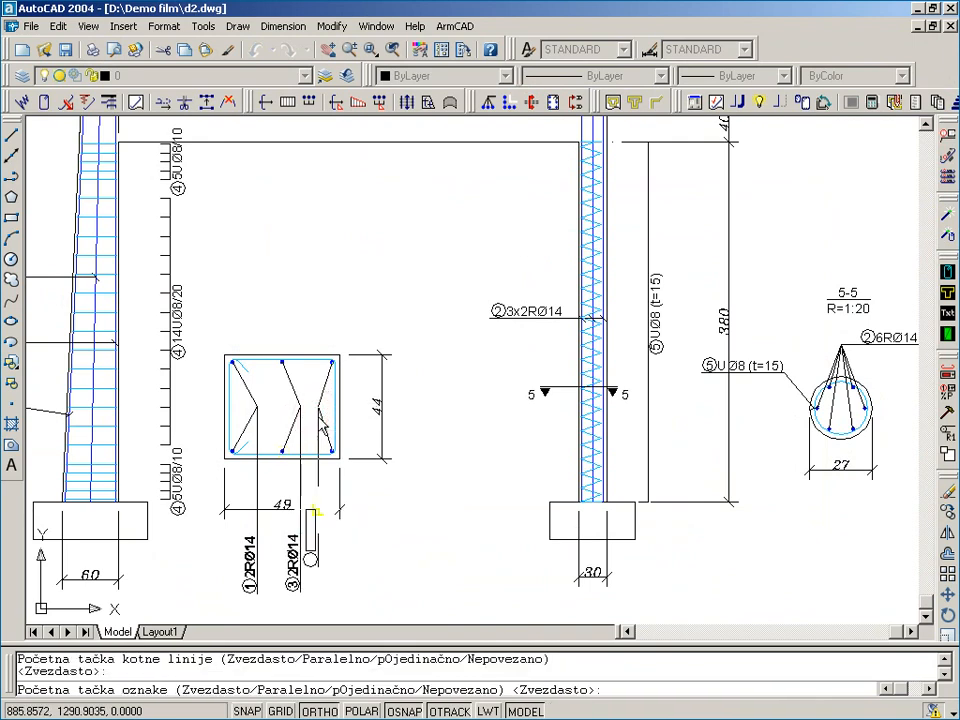
pyautogui.click(312, 532)
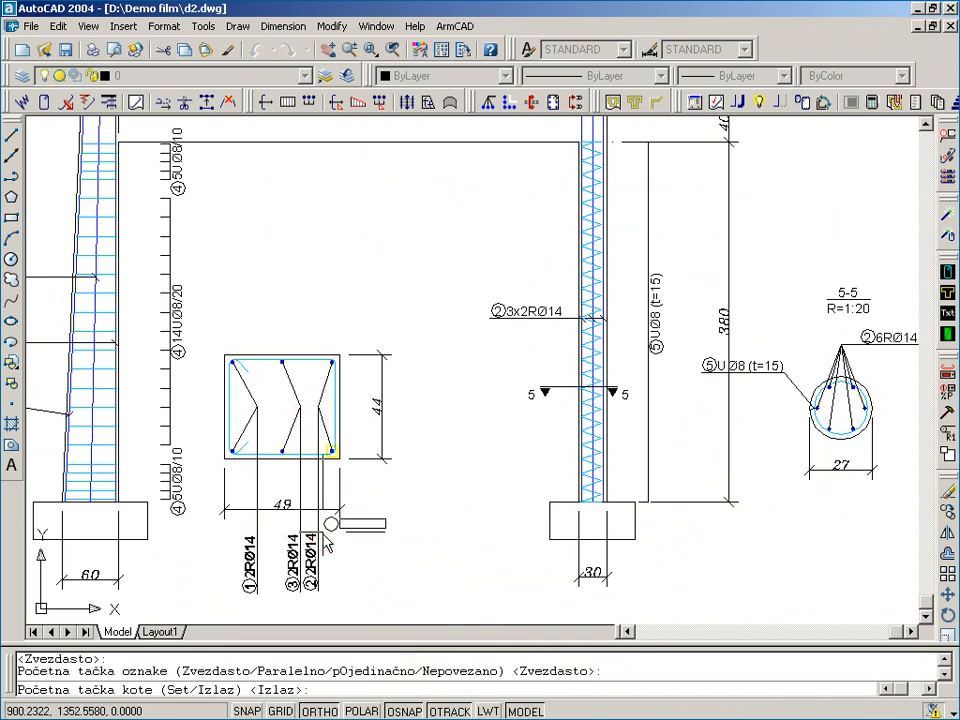
# Label the rectangular section's stirrup with a horizontal leader past the height dimension and place the section title above the section
pyautogui.click(335, 389)
pyautogui.click(400, 389)
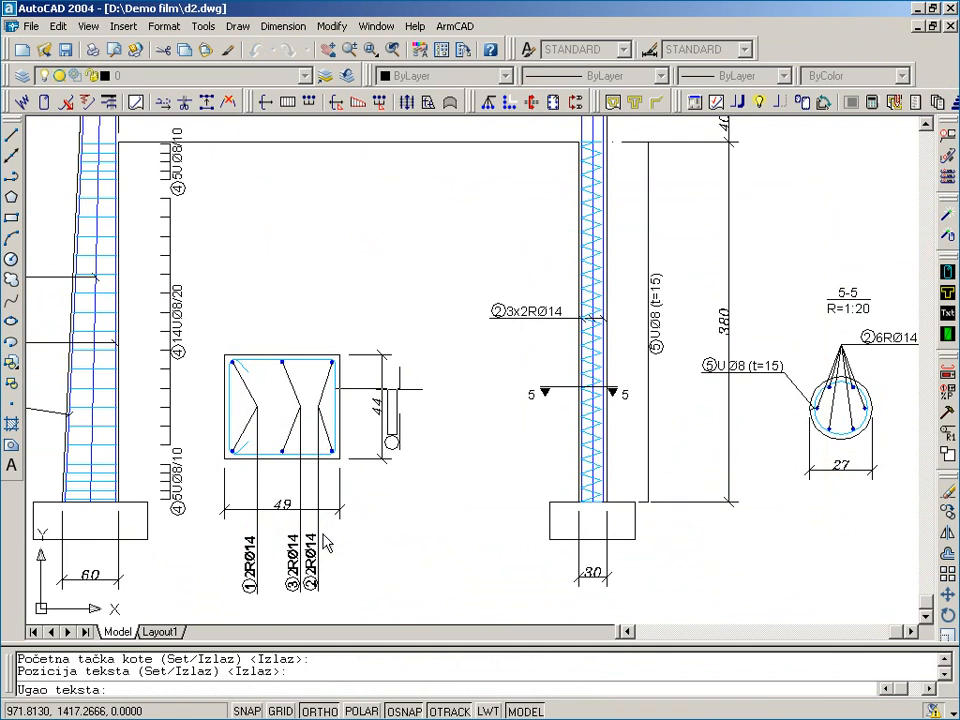
pyautogui.press('Return')
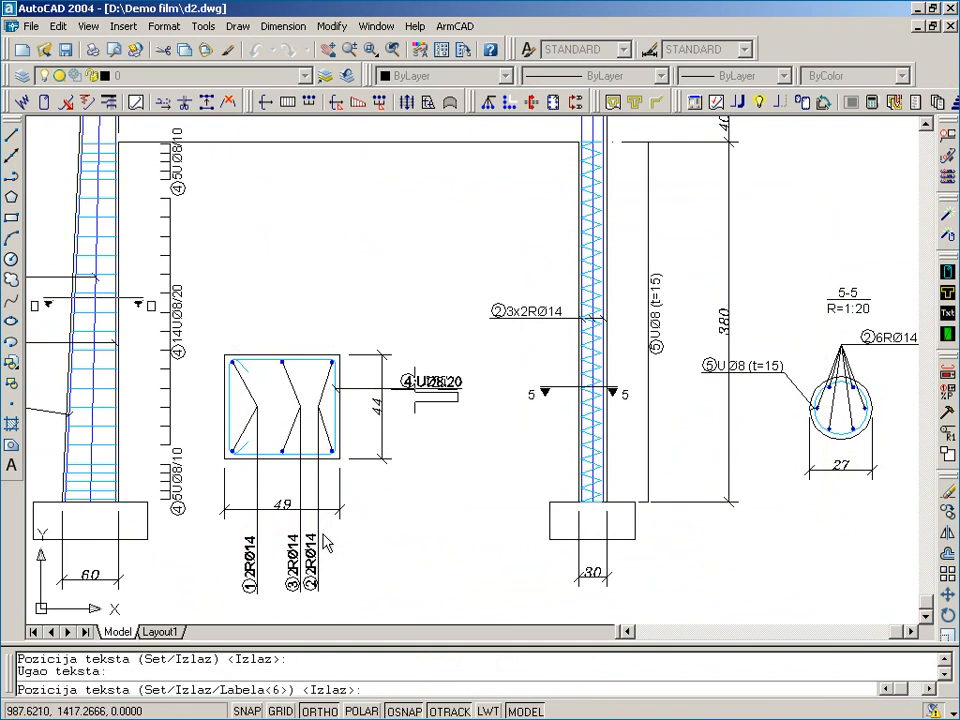
pyautogui.click(273, 329)
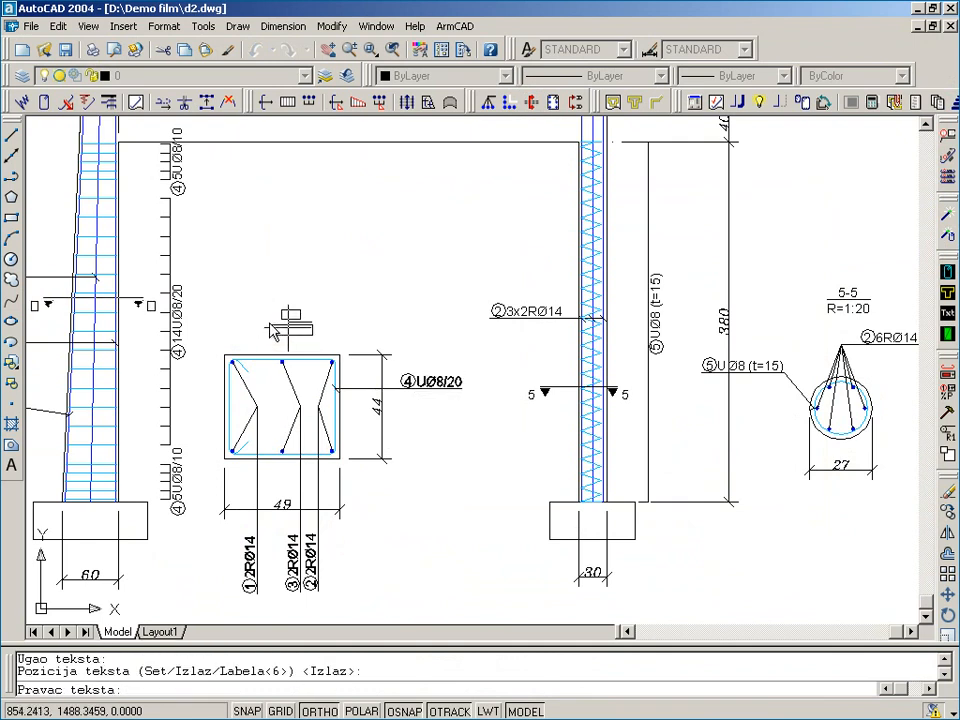
pyautogui.click(231, 302)
pyautogui.scroll(-2, 231, 302)
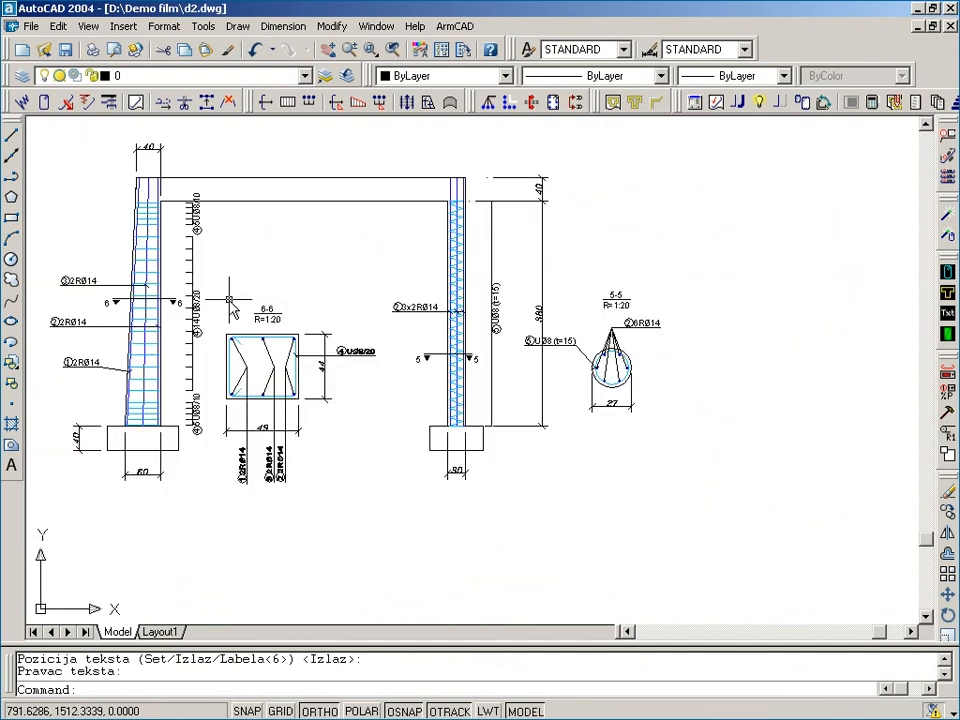